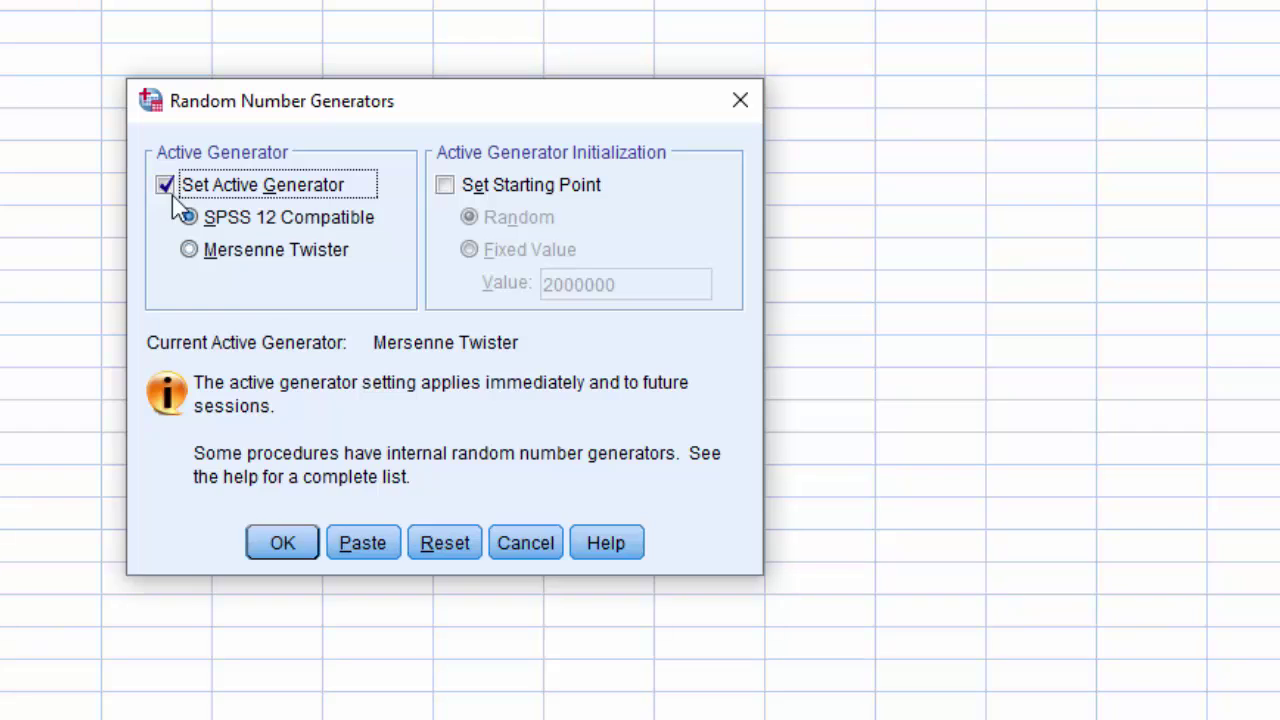
Step: Set the active random number generator to Mersenne Twister with a fixed starting value of 2000000
click(197, 262)
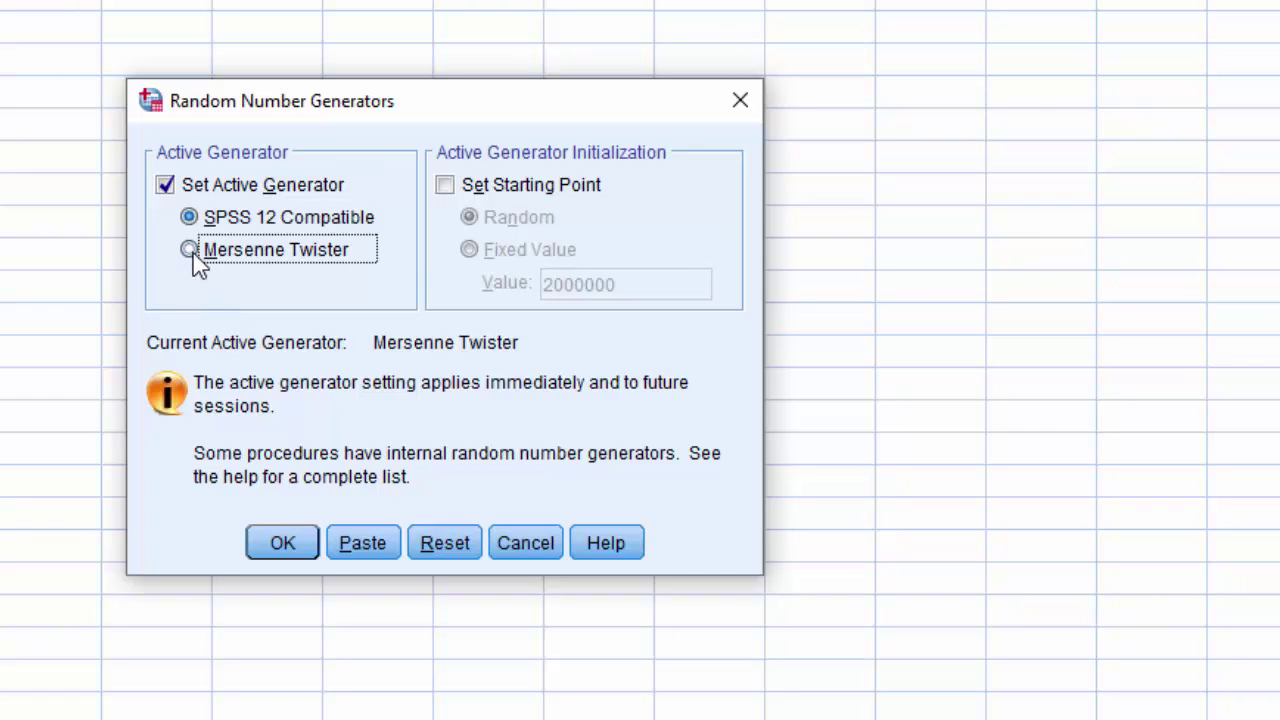
click(445, 186)
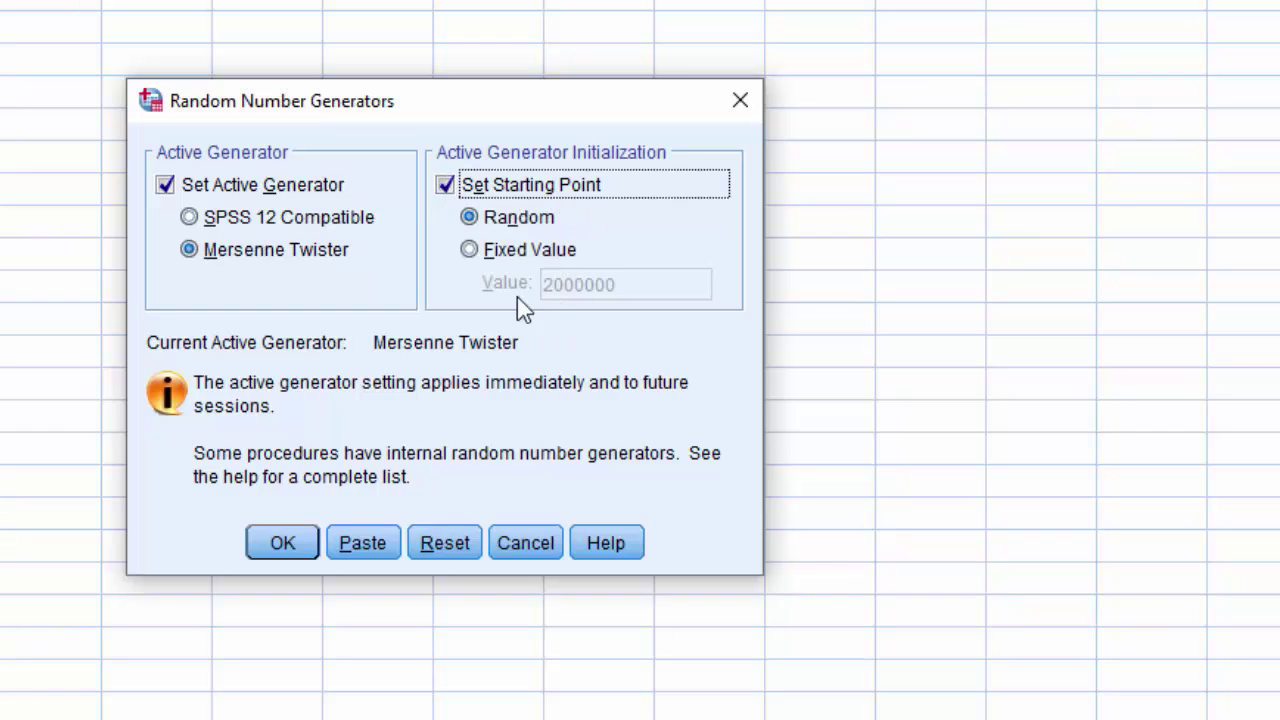
click(470, 251)
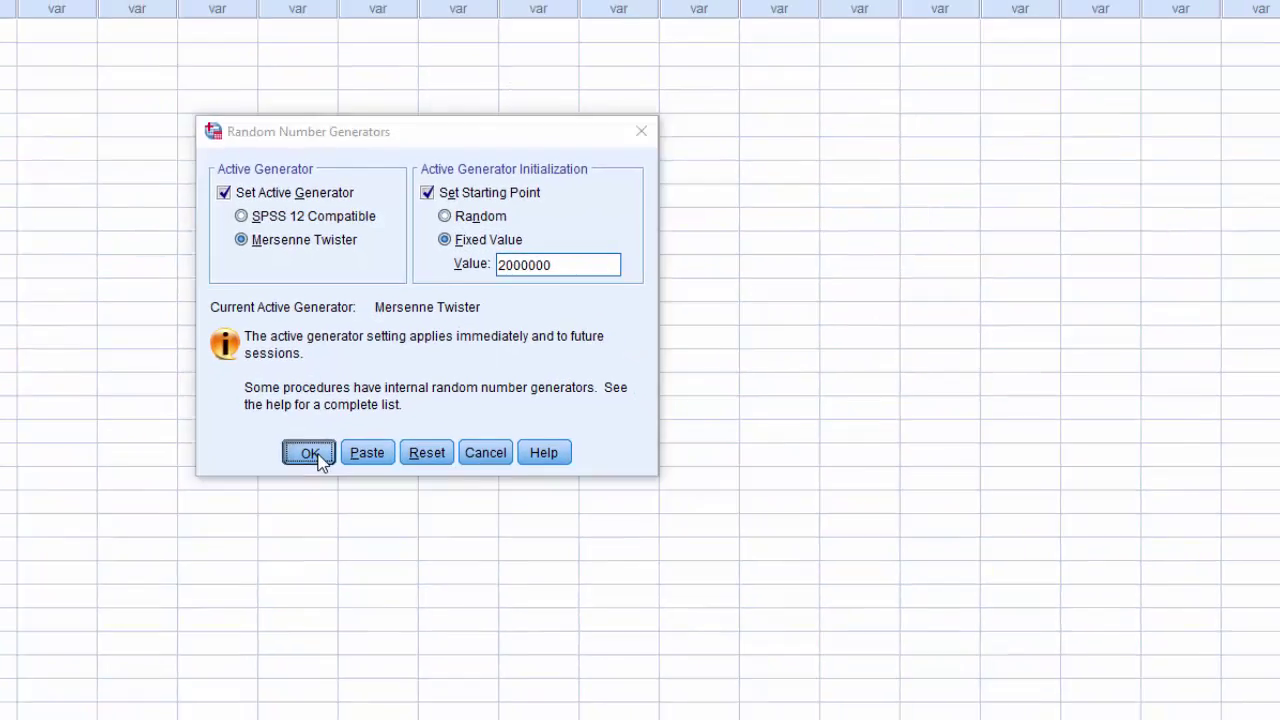
click(282, 542)
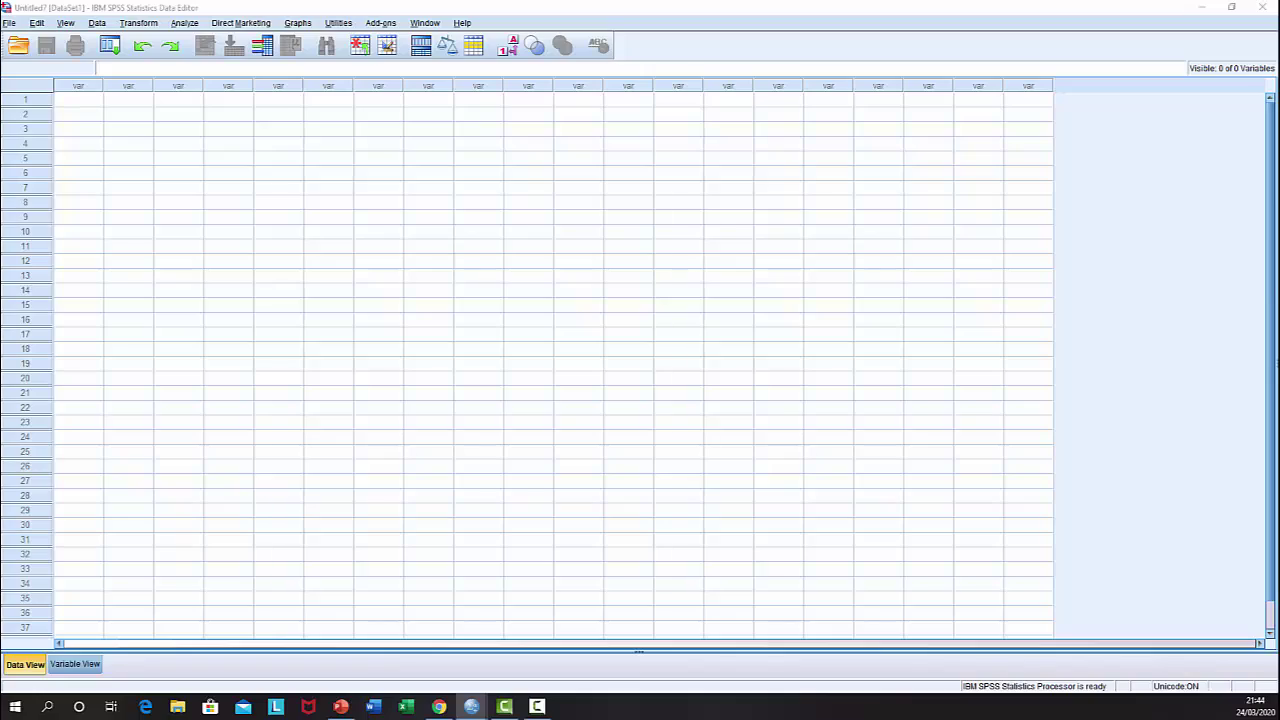
Step: Check the logged random generator command in the output window and return to the untitled dataset
drag(831, 106, 800, 40)
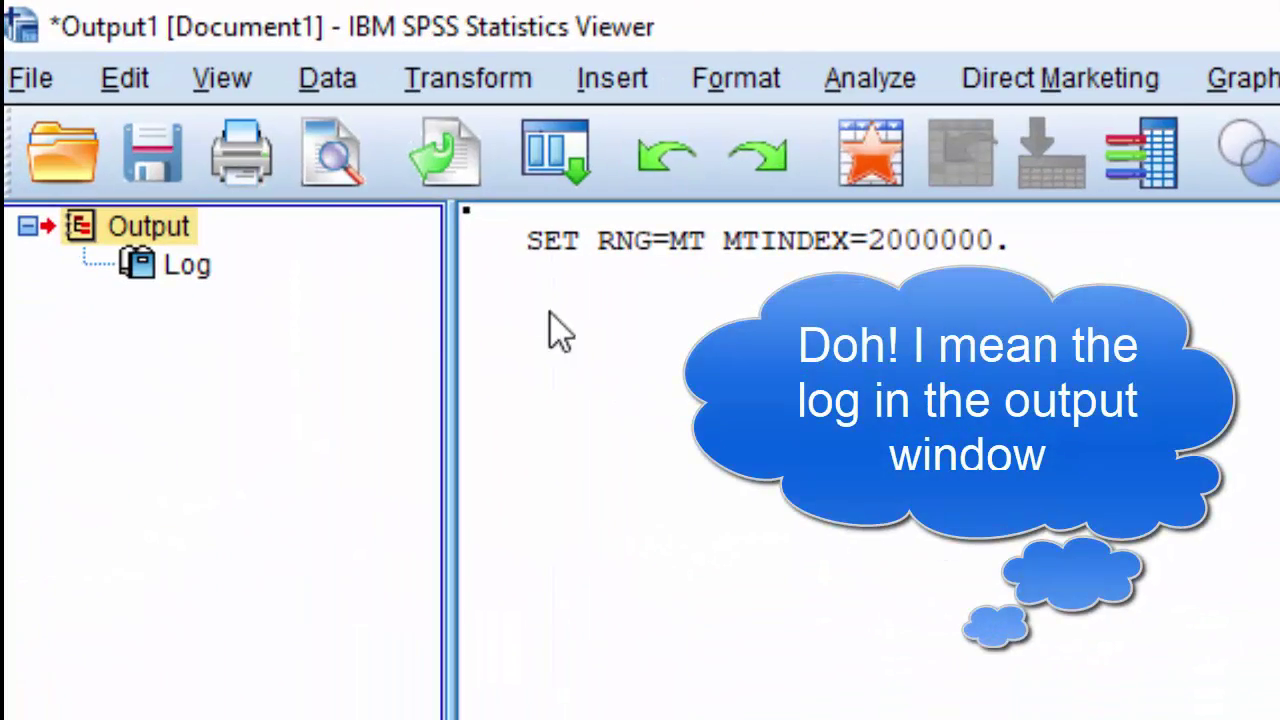
click(978, 254)
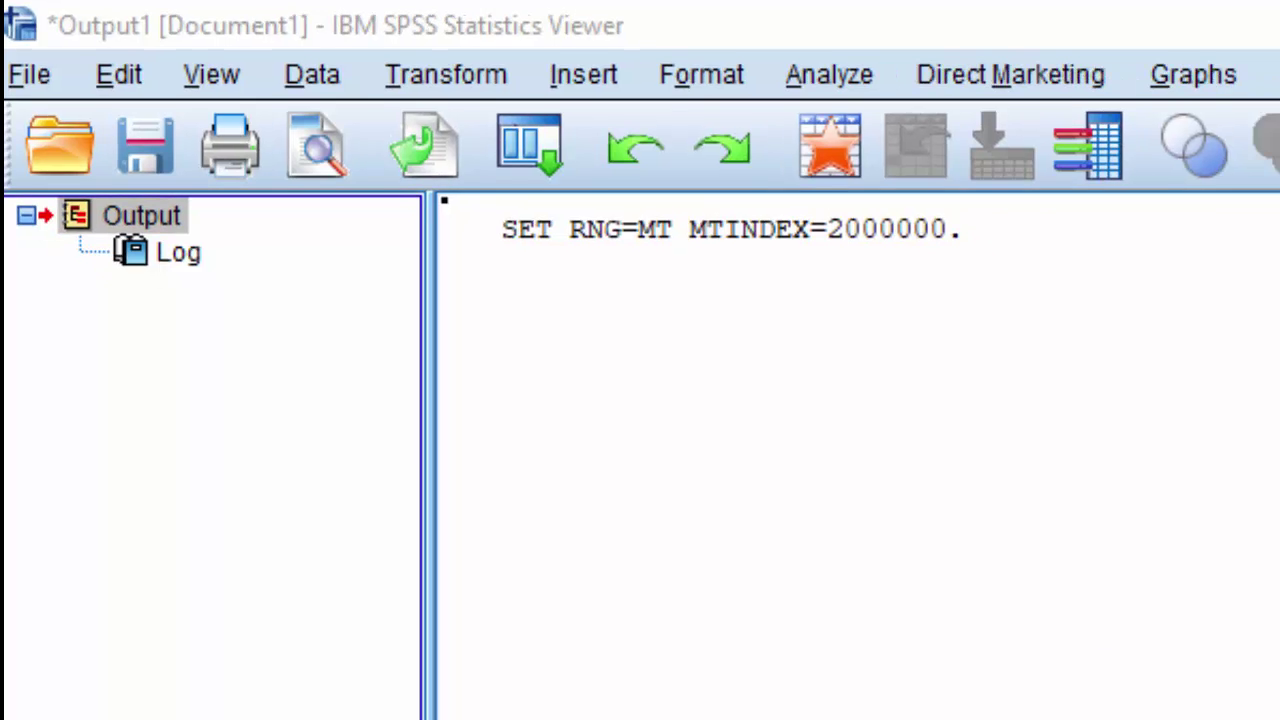
mouse_move(471, 706)
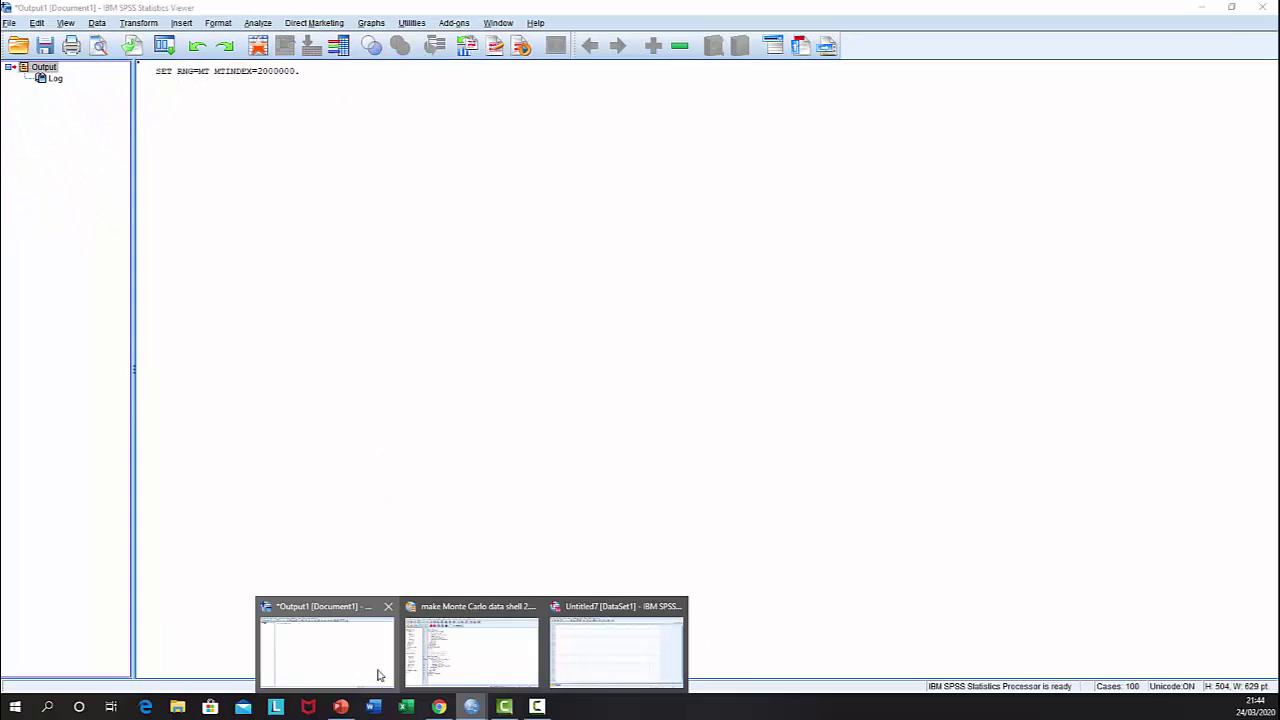
click(583, 663)
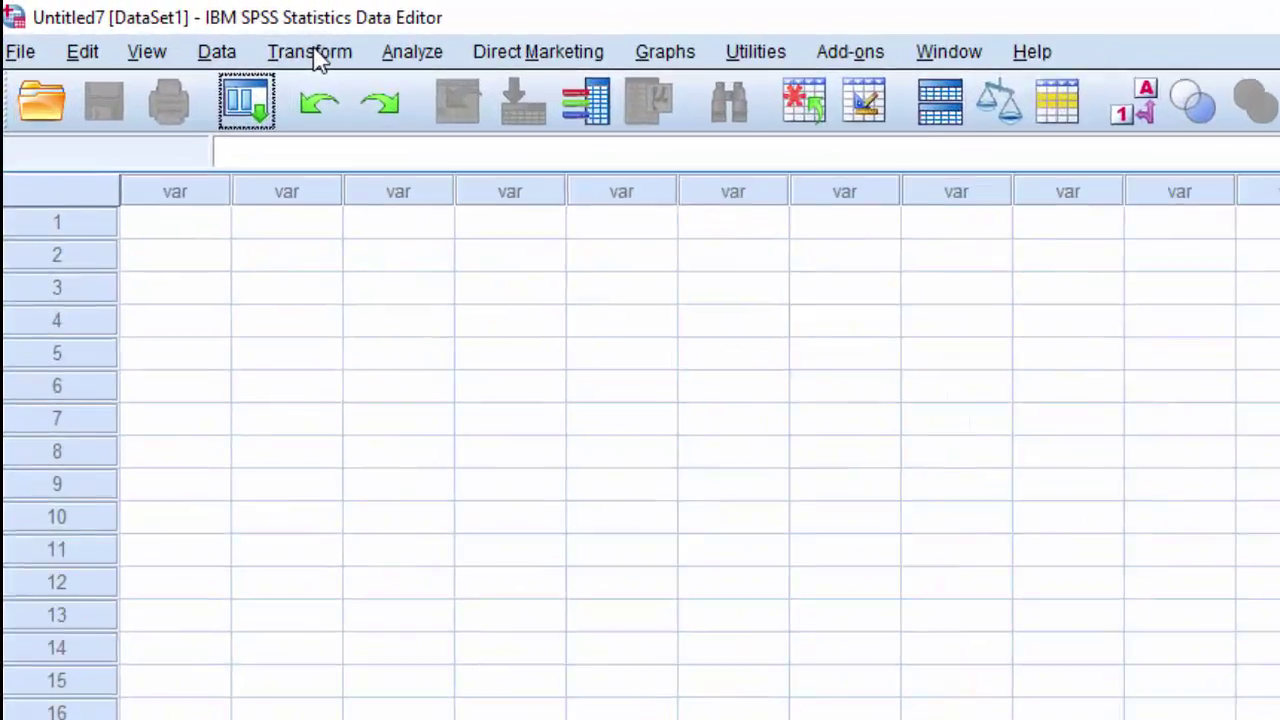
Step: Try to start Compute Variable on the empty dataset
click(139, 22)
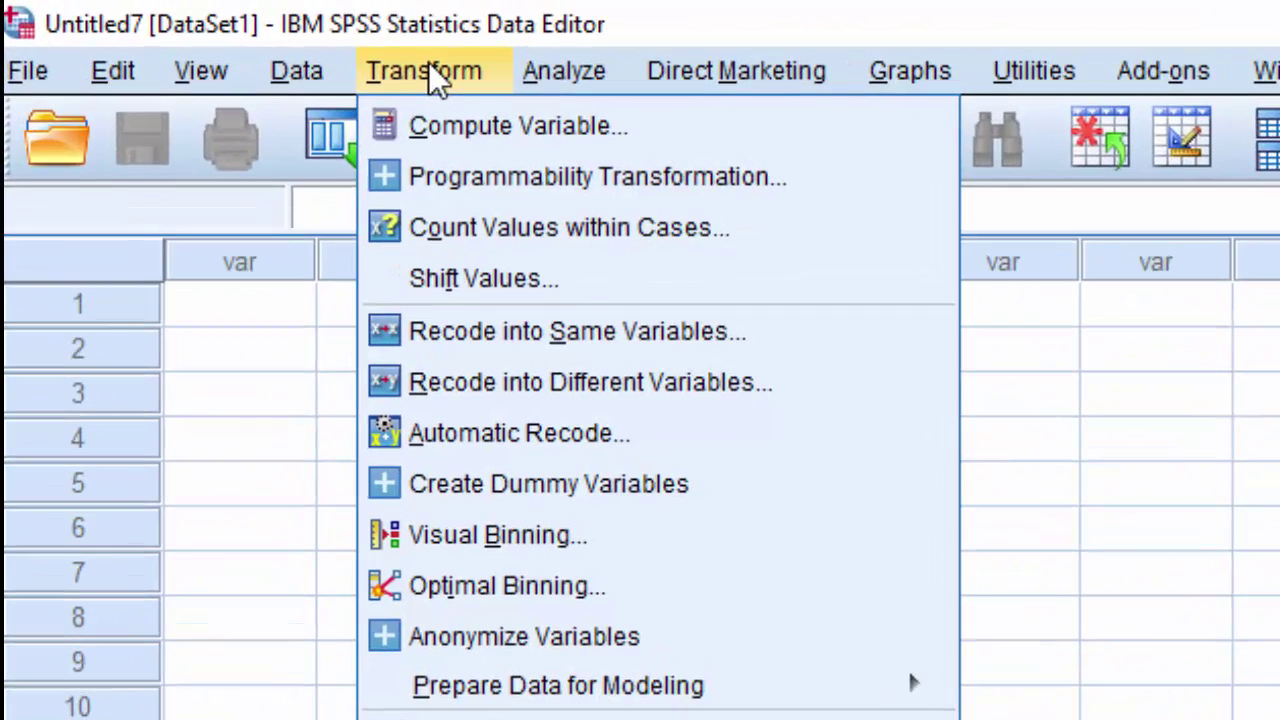
click(520, 126)
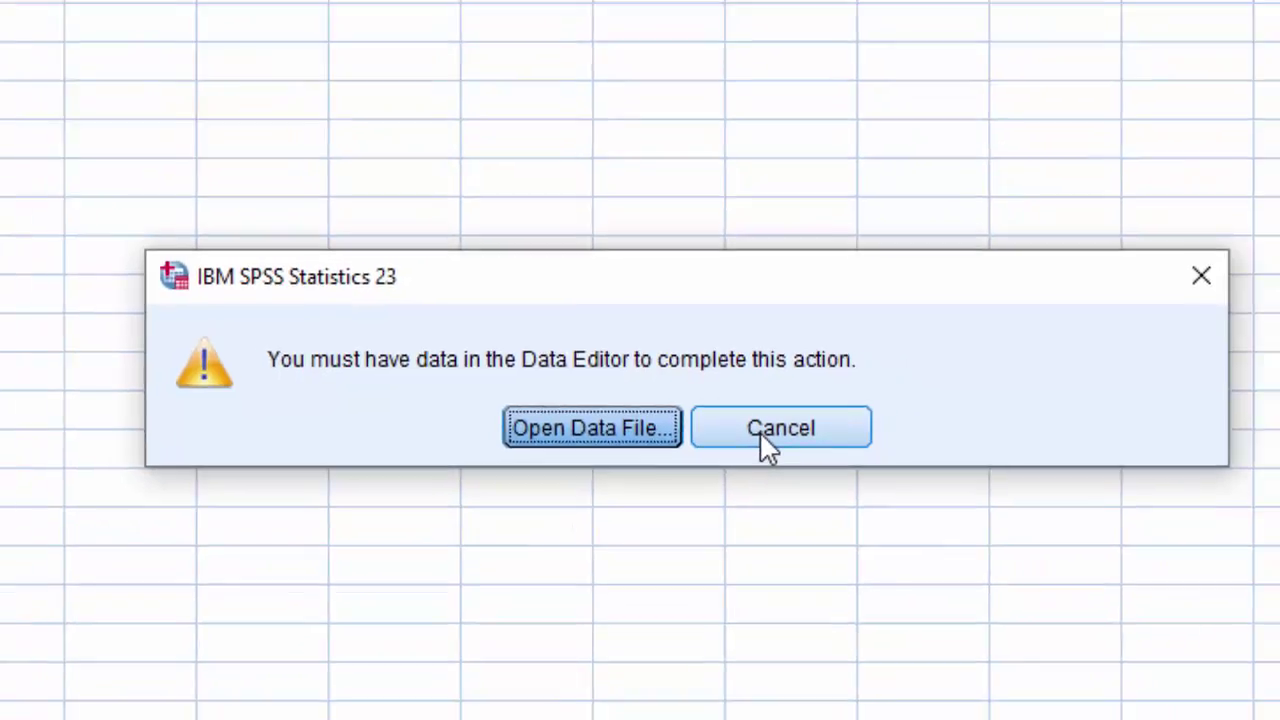
click(785, 447)
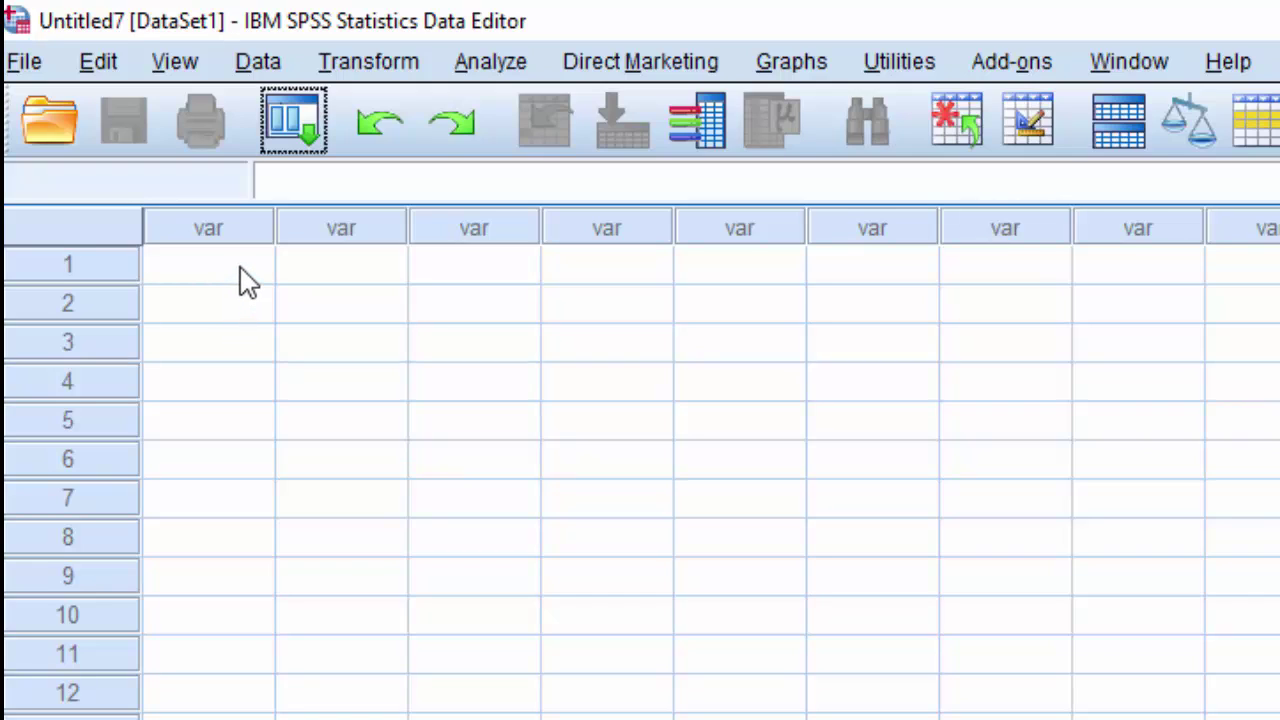
Step: Enter 39 in row 39 and 78 in row 78 of the first column
scroll(640, 460, down, 1)
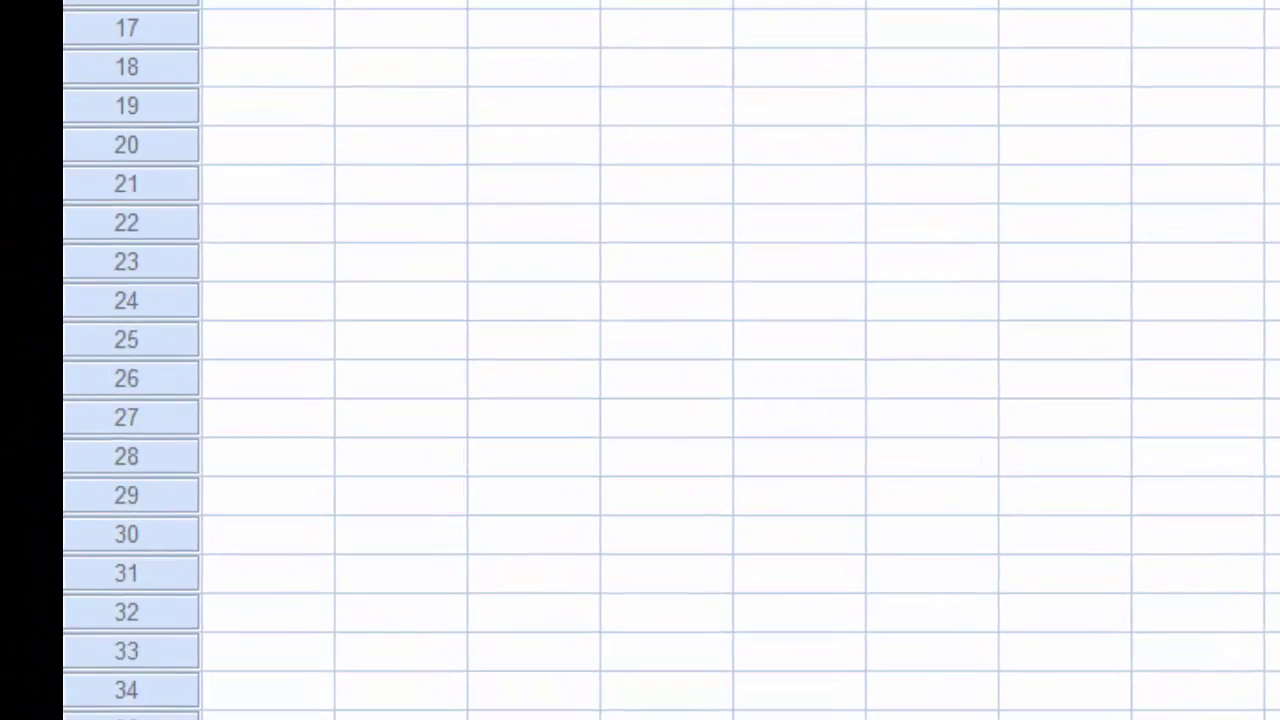
click(300, 552)
text(39)
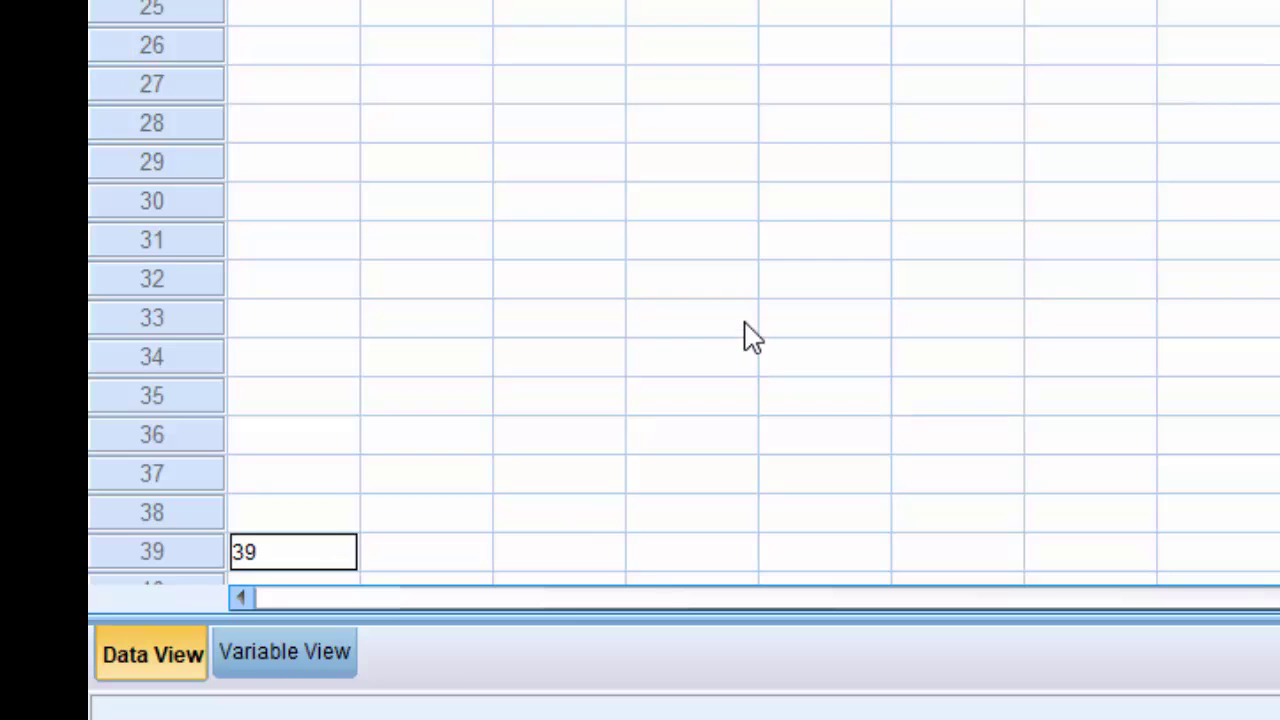
click(826, 342)
scroll(554, 277, down, 13)
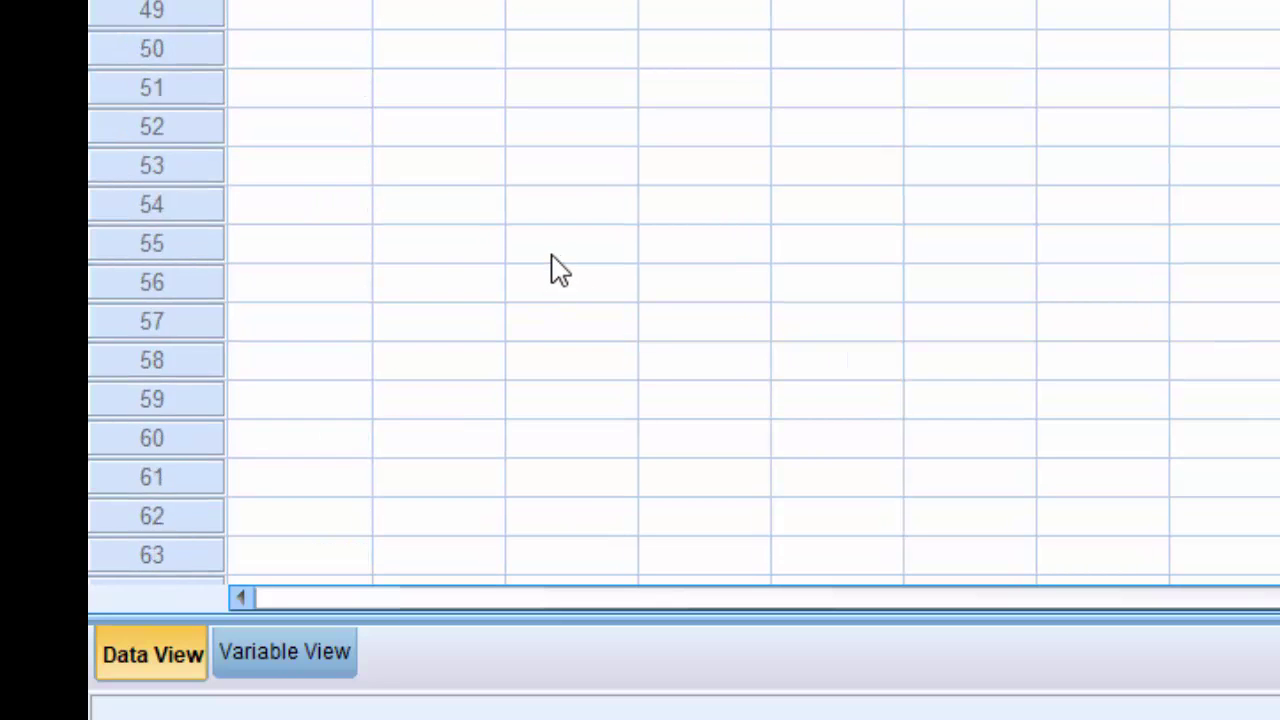
click(352, 550)
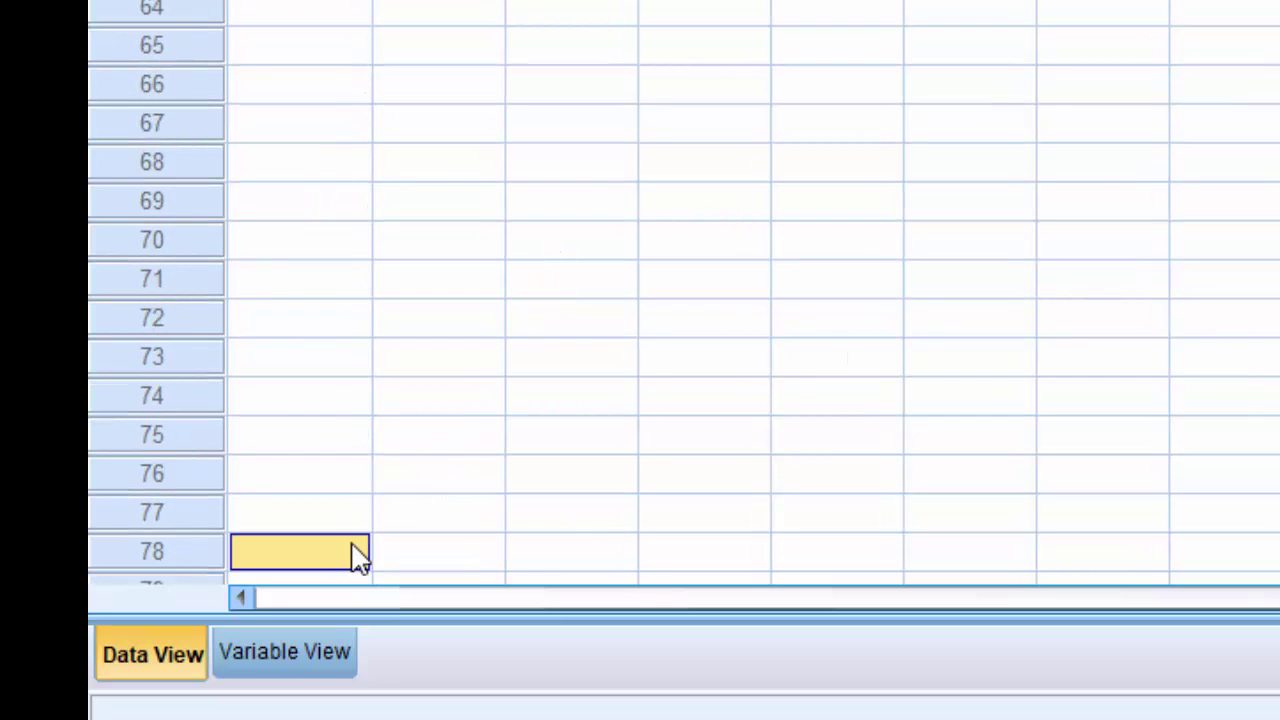
text(78)
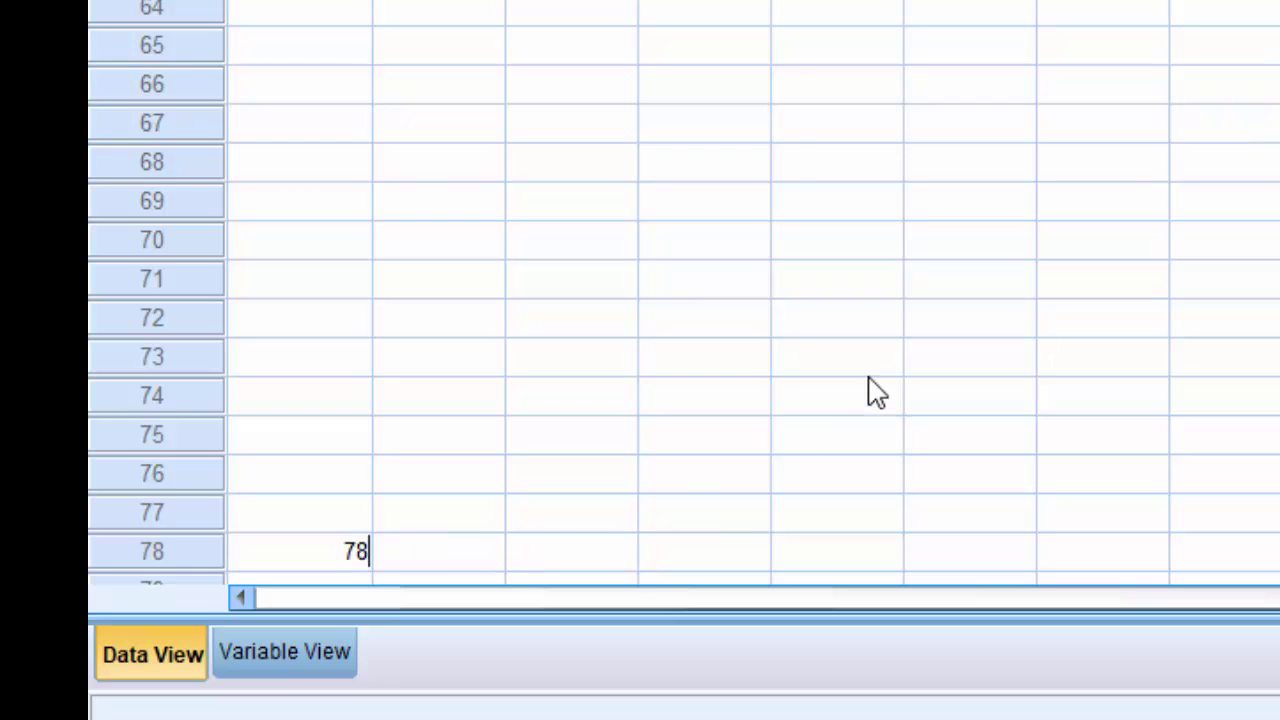
key(Return)
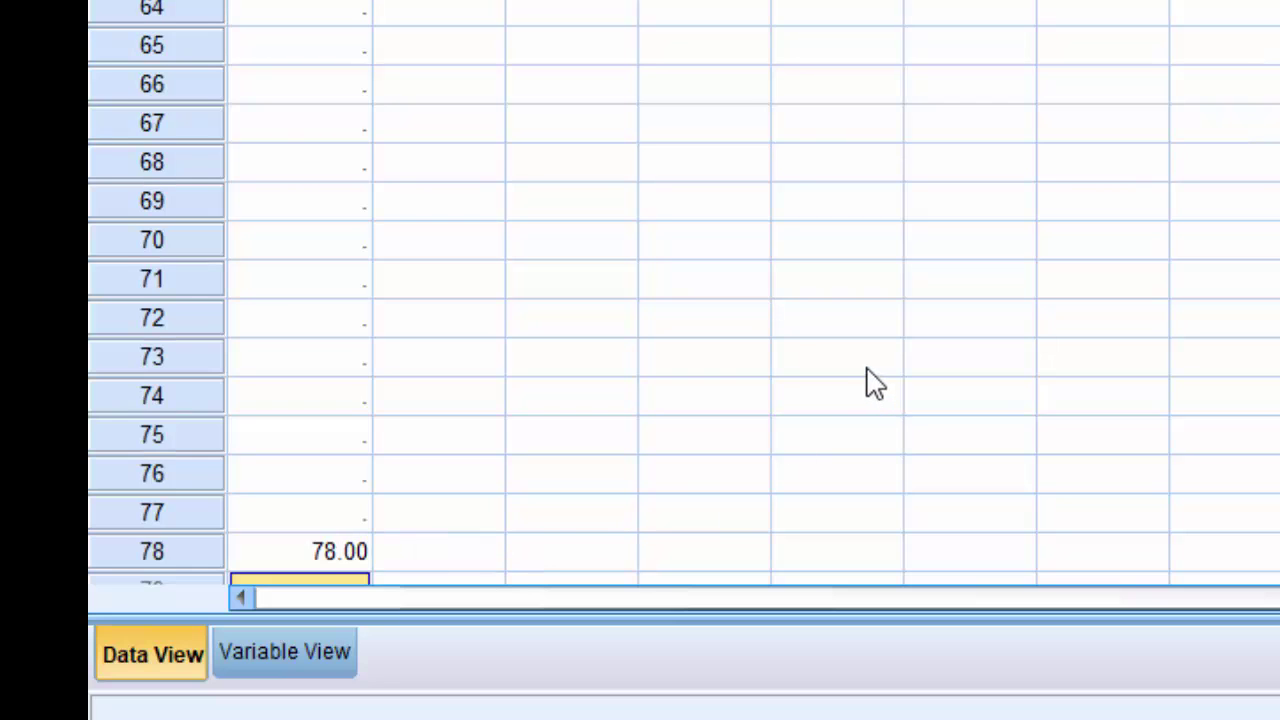
Step: Start a Compute Variable transformation with dv as the target variable
scroll(868, 380, down, 9)
scroll(868, 375, down, 2)
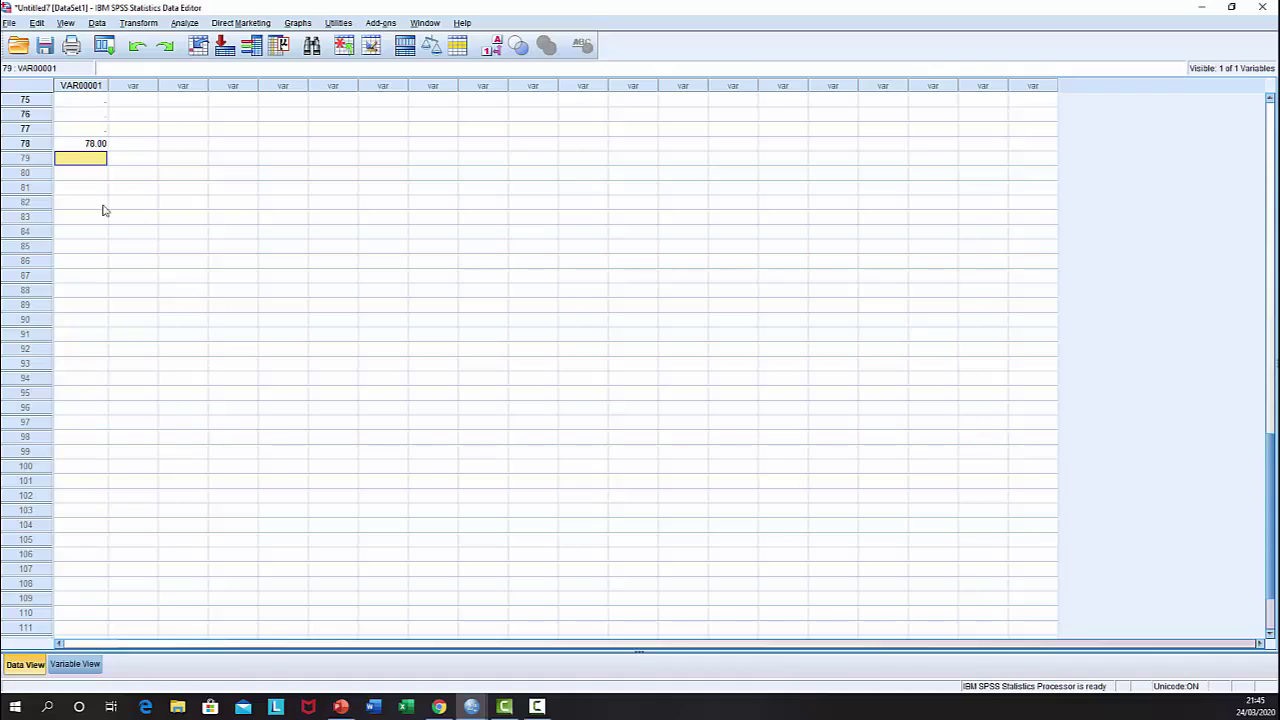
click(138, 22)
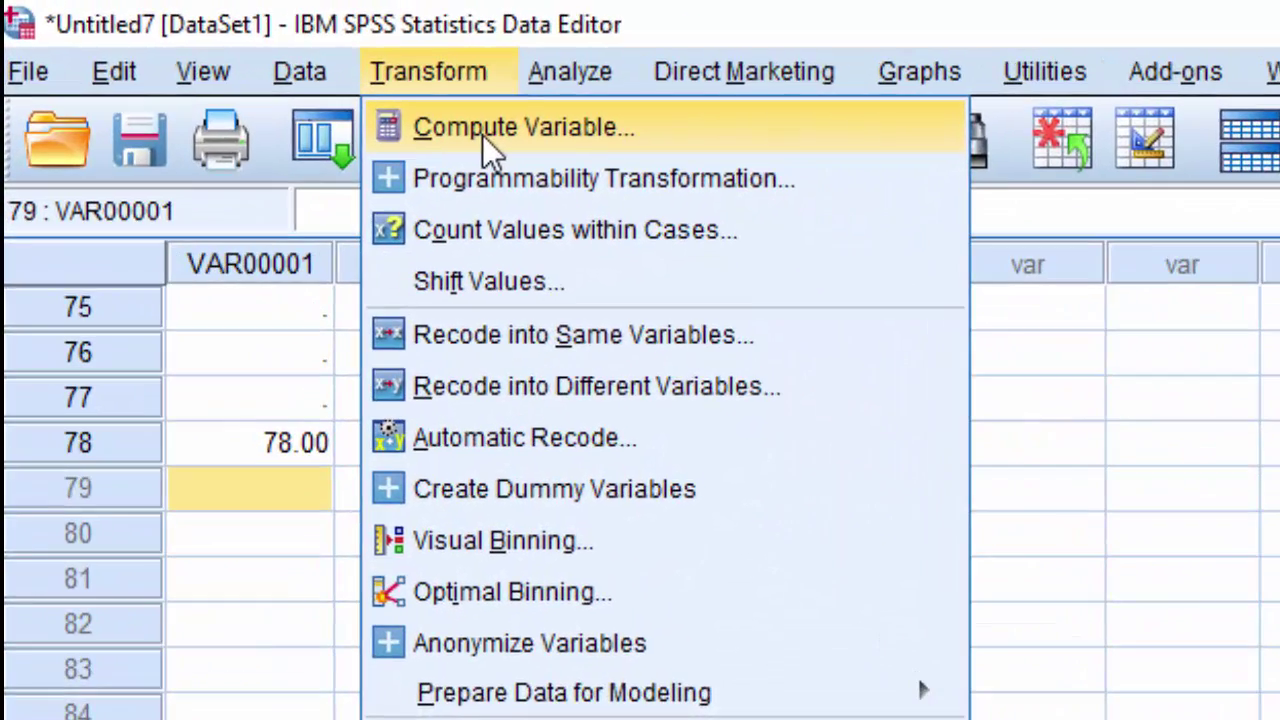
click(486, 137)
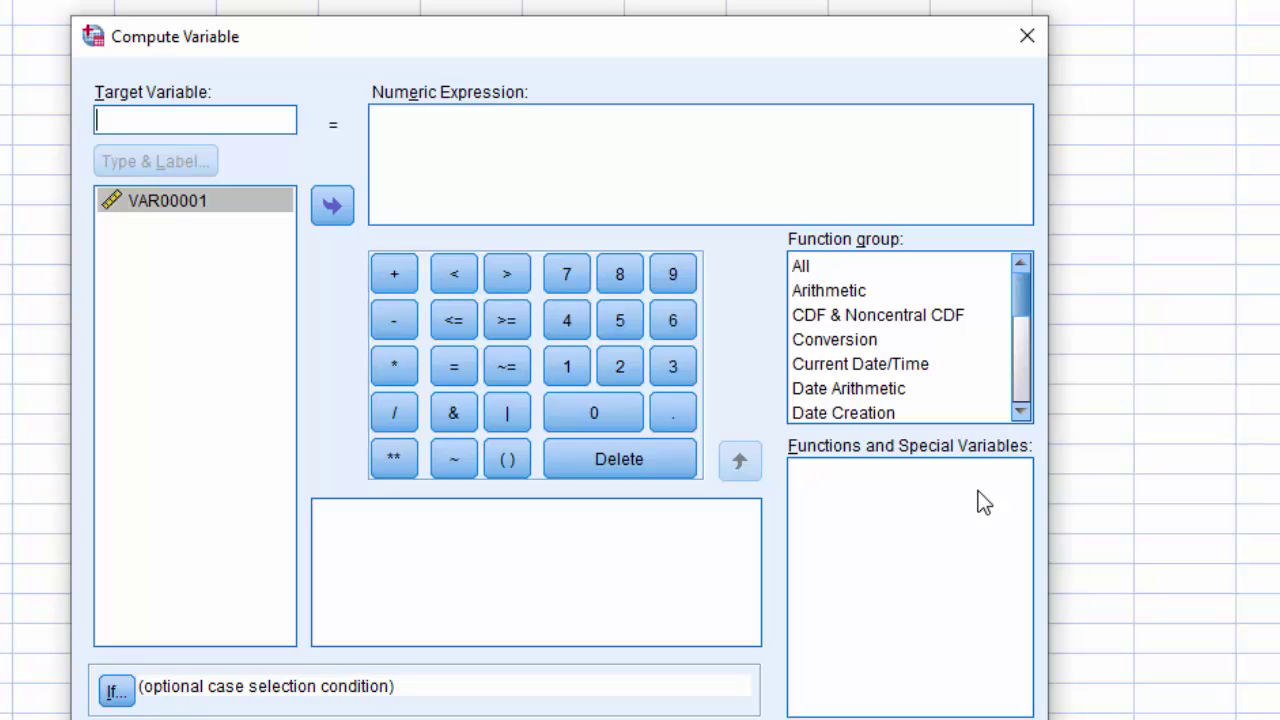
text(dv)
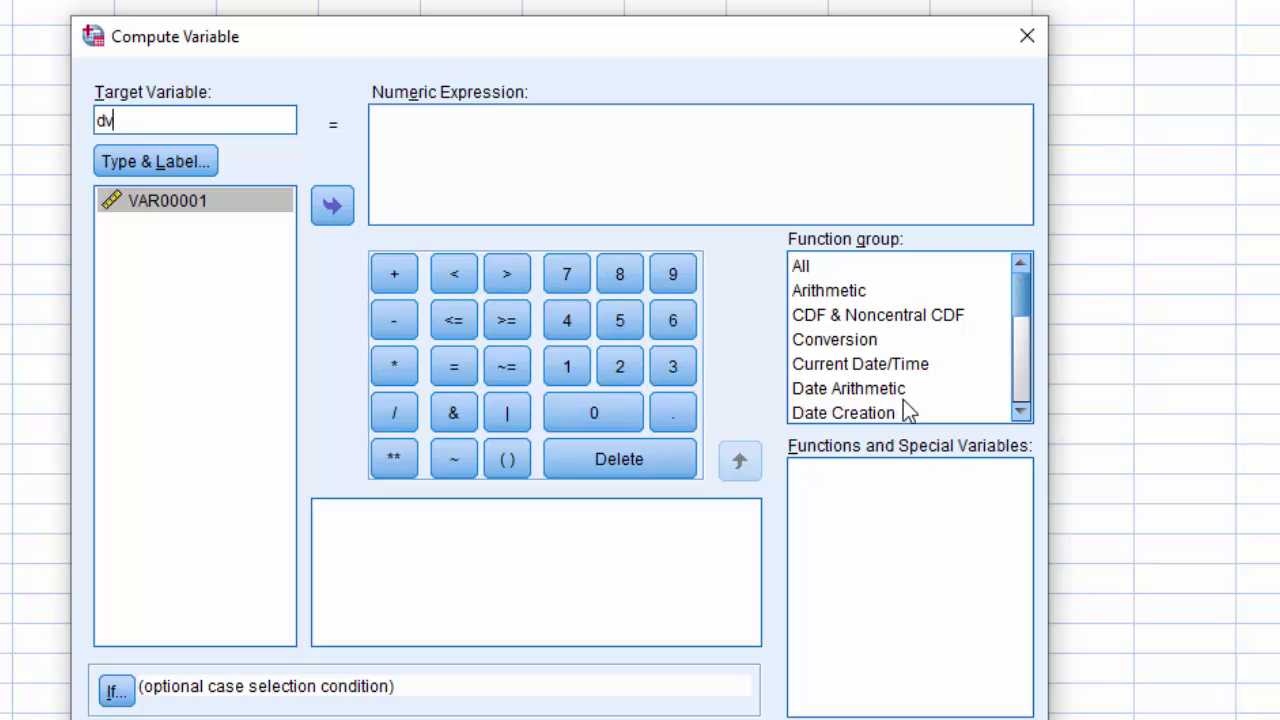
Step: Insert the Rv.Normal function from the Random Numbers group into the numeric expression
drag(1018, 299, 1018, 358)
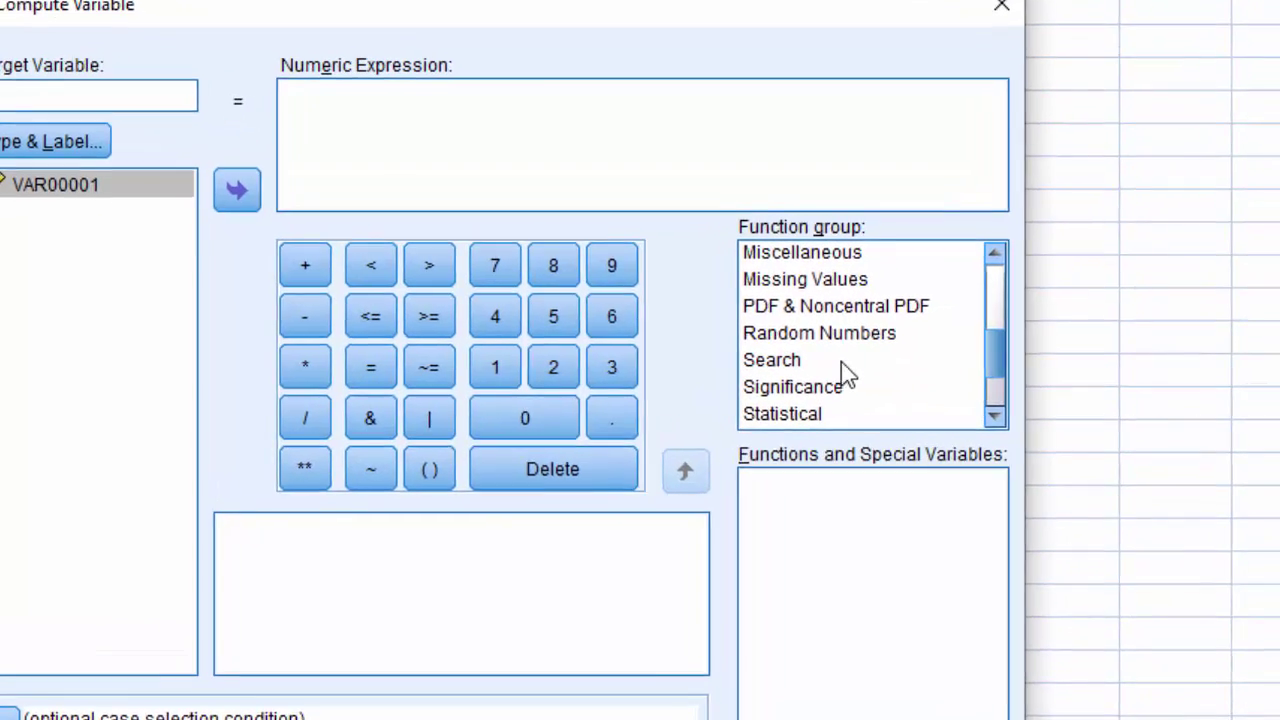
click(842, 336)
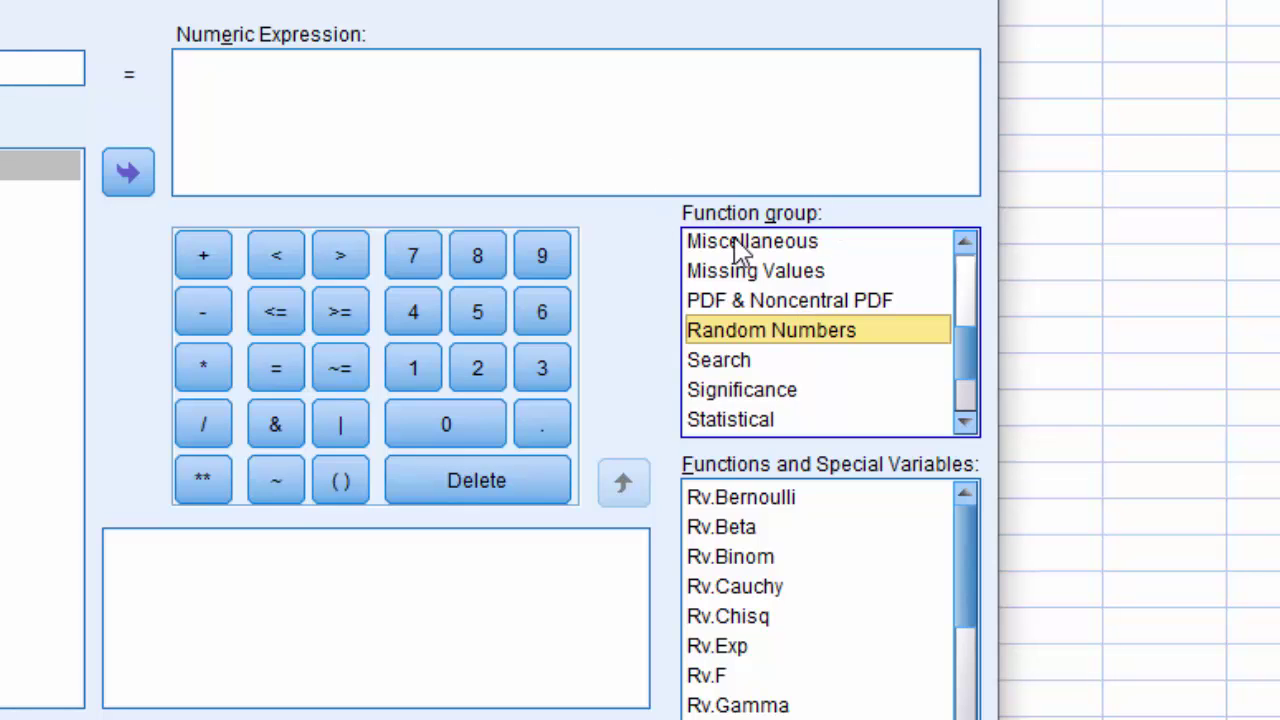
drag(971, 609, 980, 718)
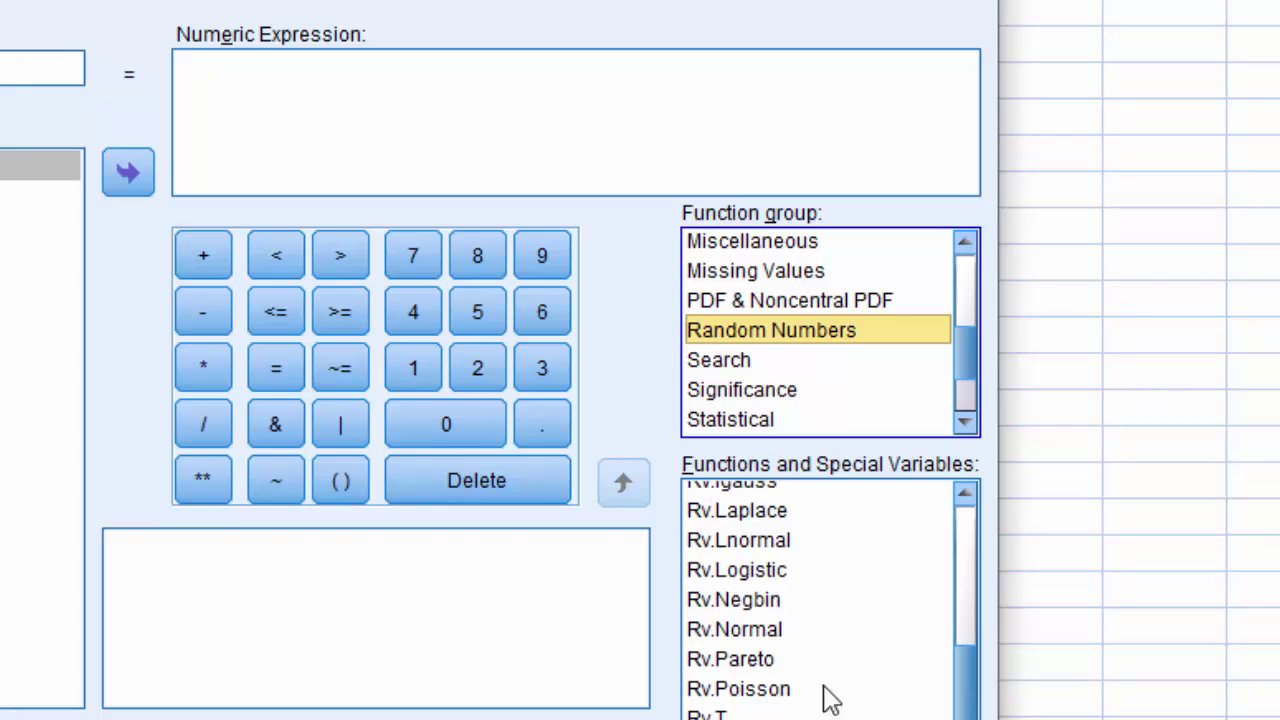
click(728, 633)
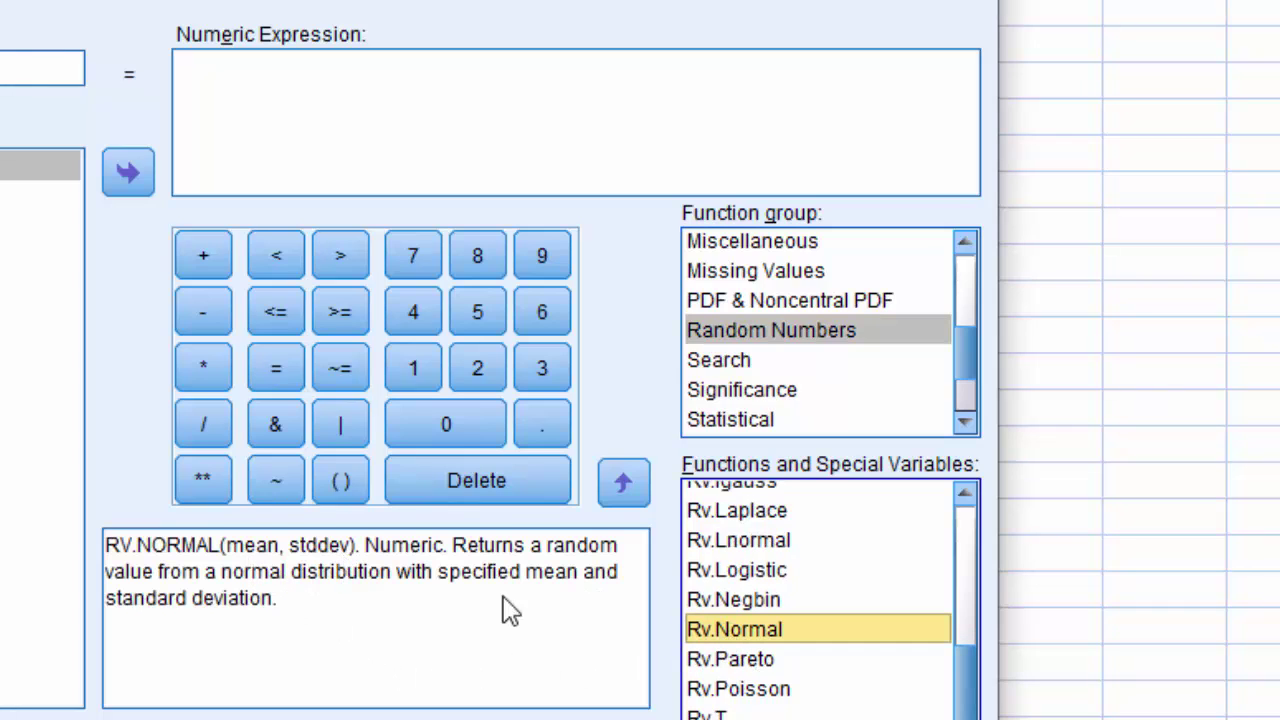
click(622, 483)
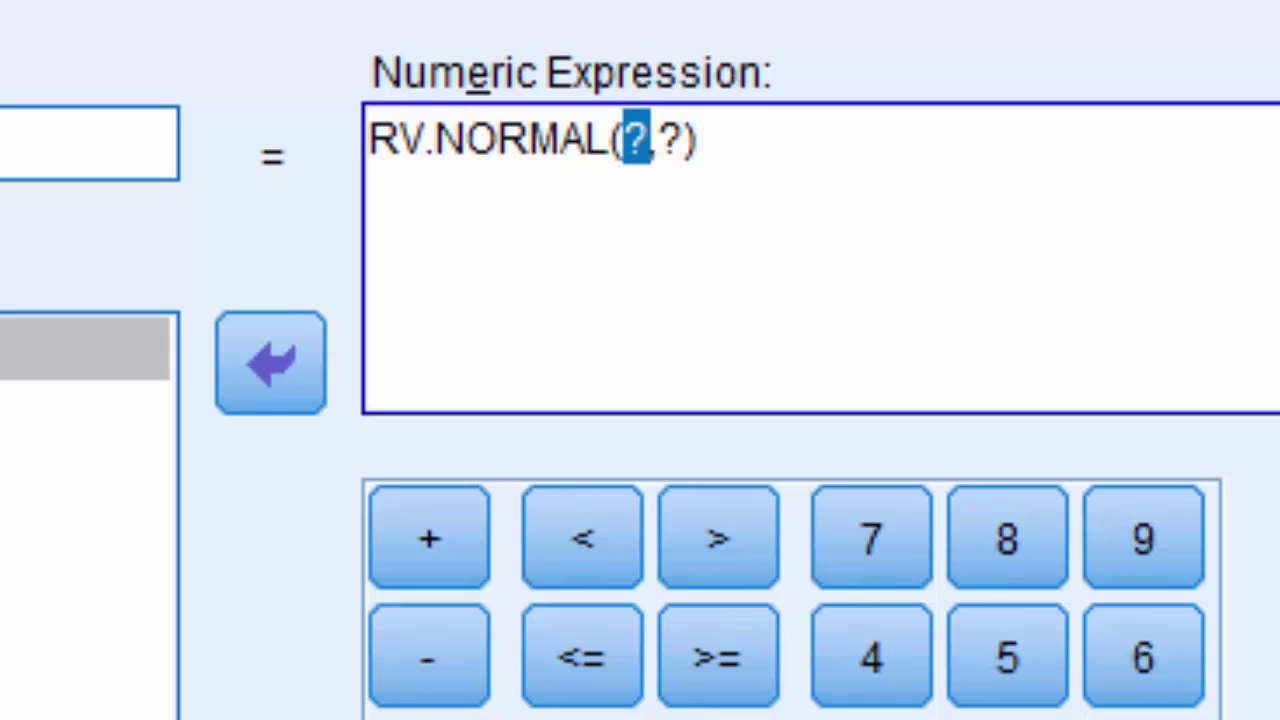
Step: Complete the expression as RV.NORMAL(0,1), with mean 0 and standard deviation 1, and run the computation
text(0)
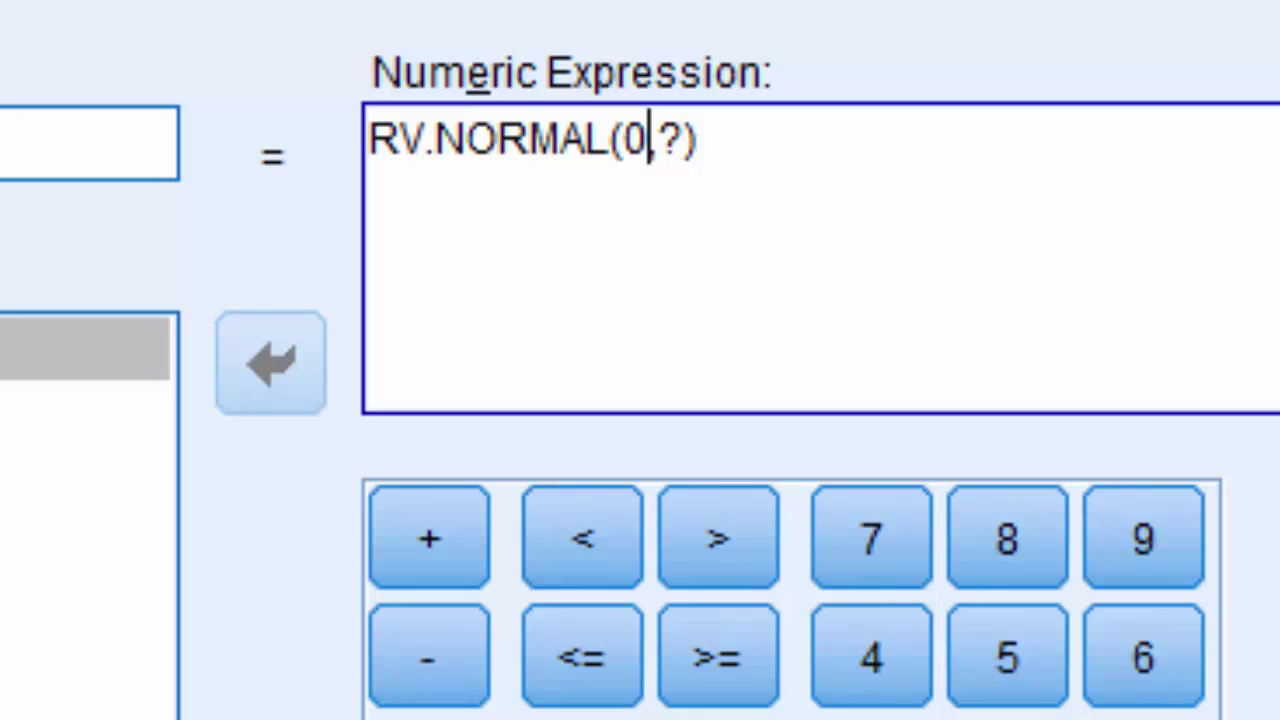
click(696, 140)
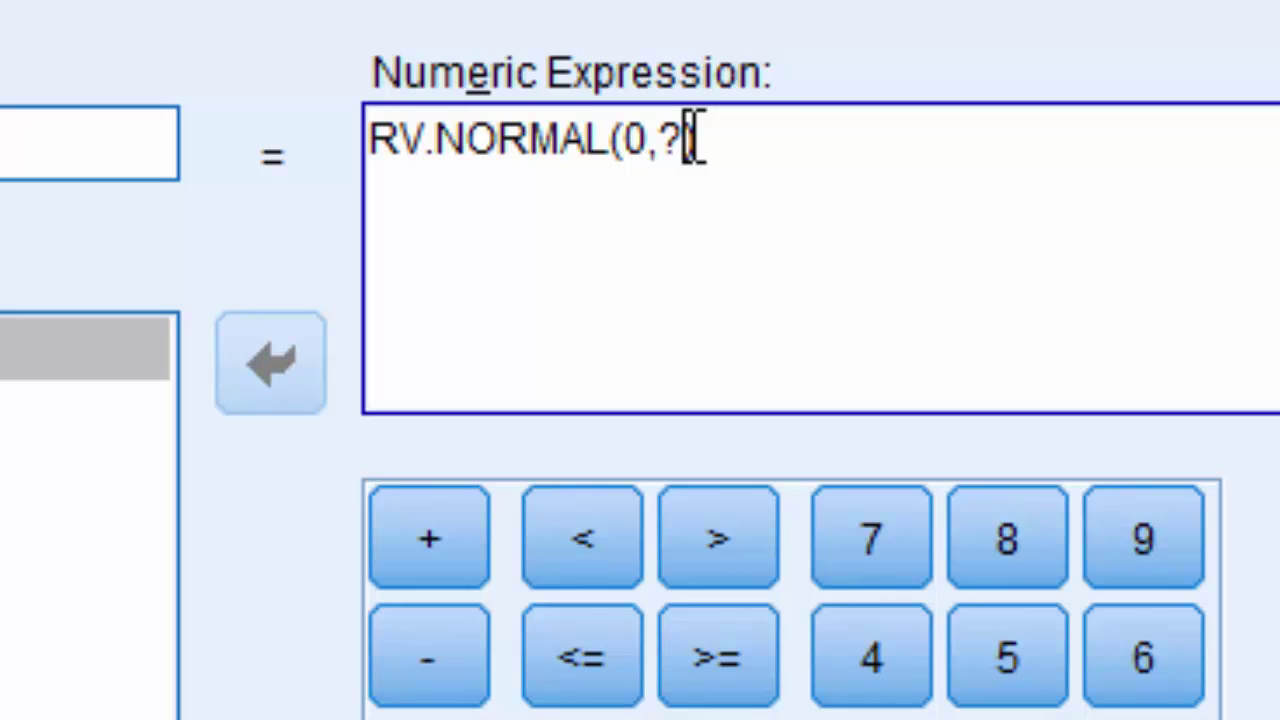
click(688, 138)
key(BackSpace)
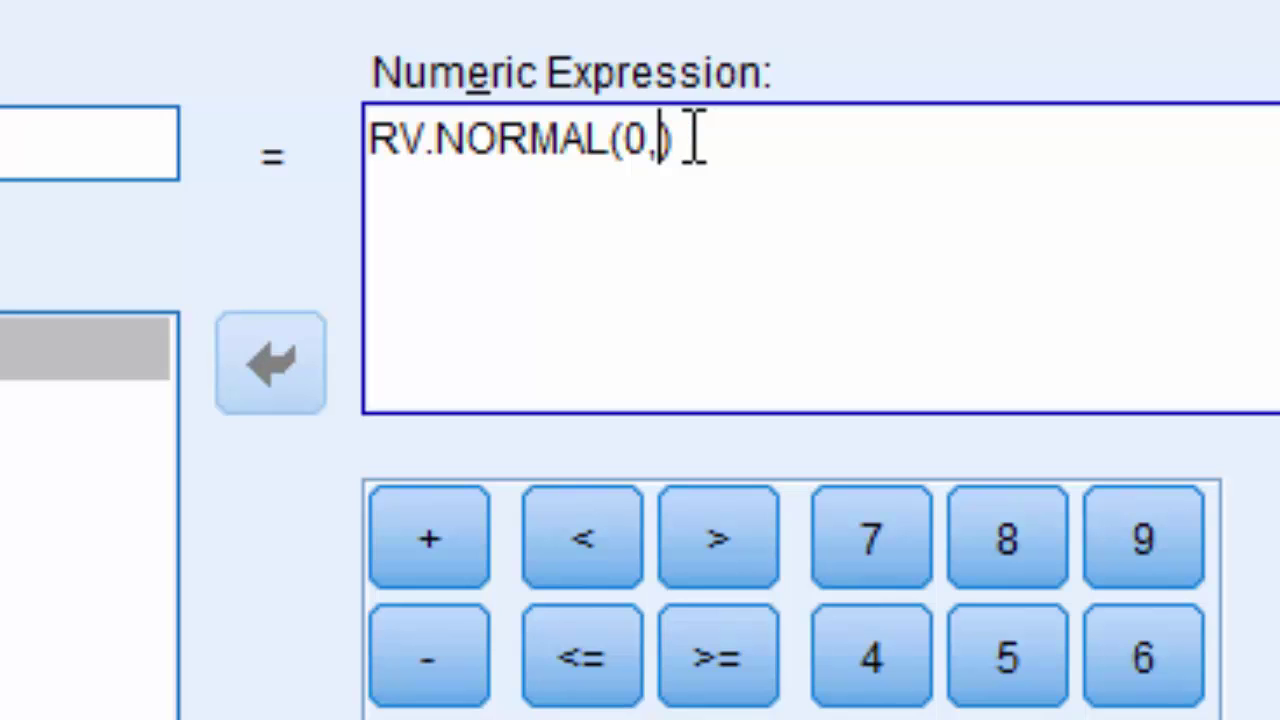
text(1)
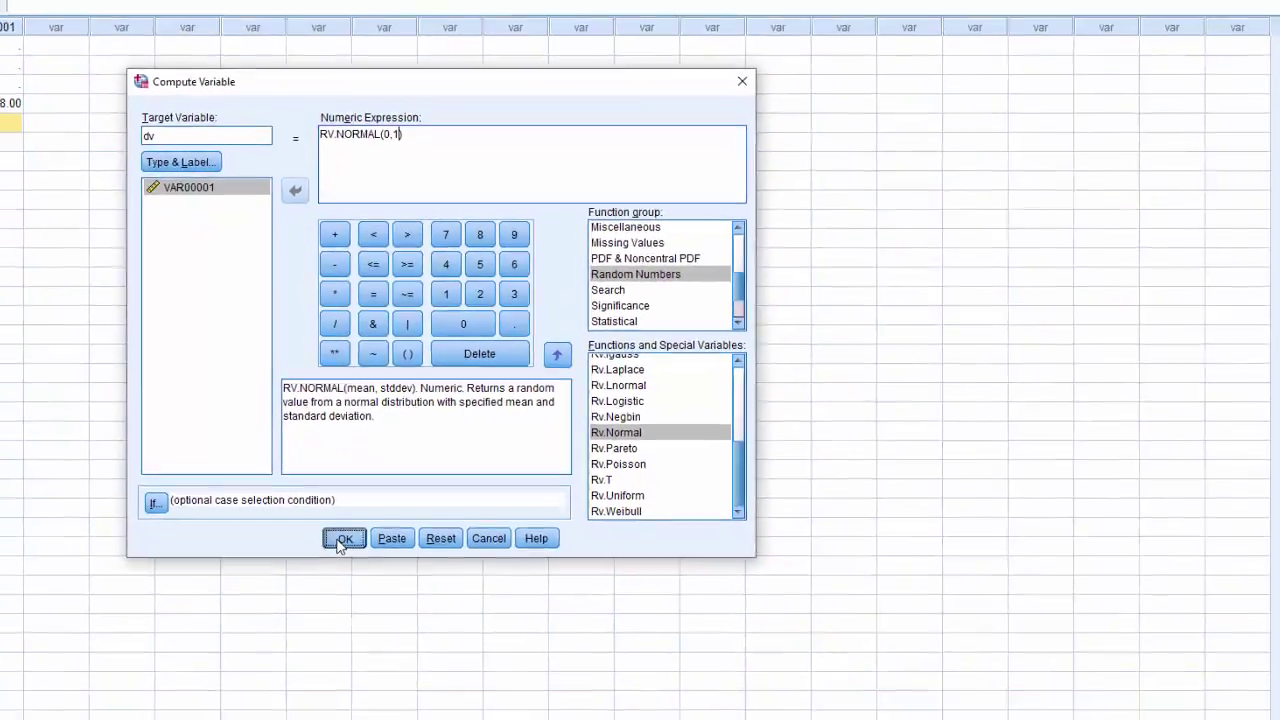
click(333, 611)
Step: Return to the dataset and examine the generated dv values from row 78 back toward the first rows
mouse_move(471, 706)
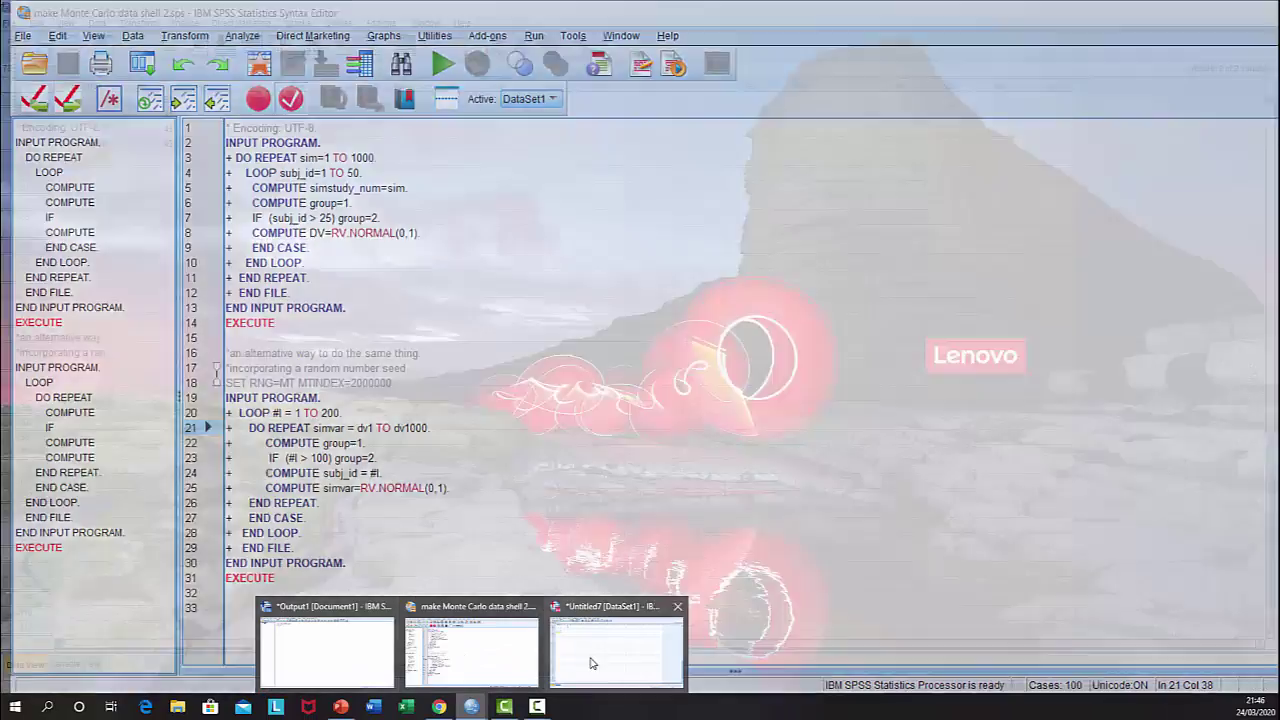
click(591, 660)
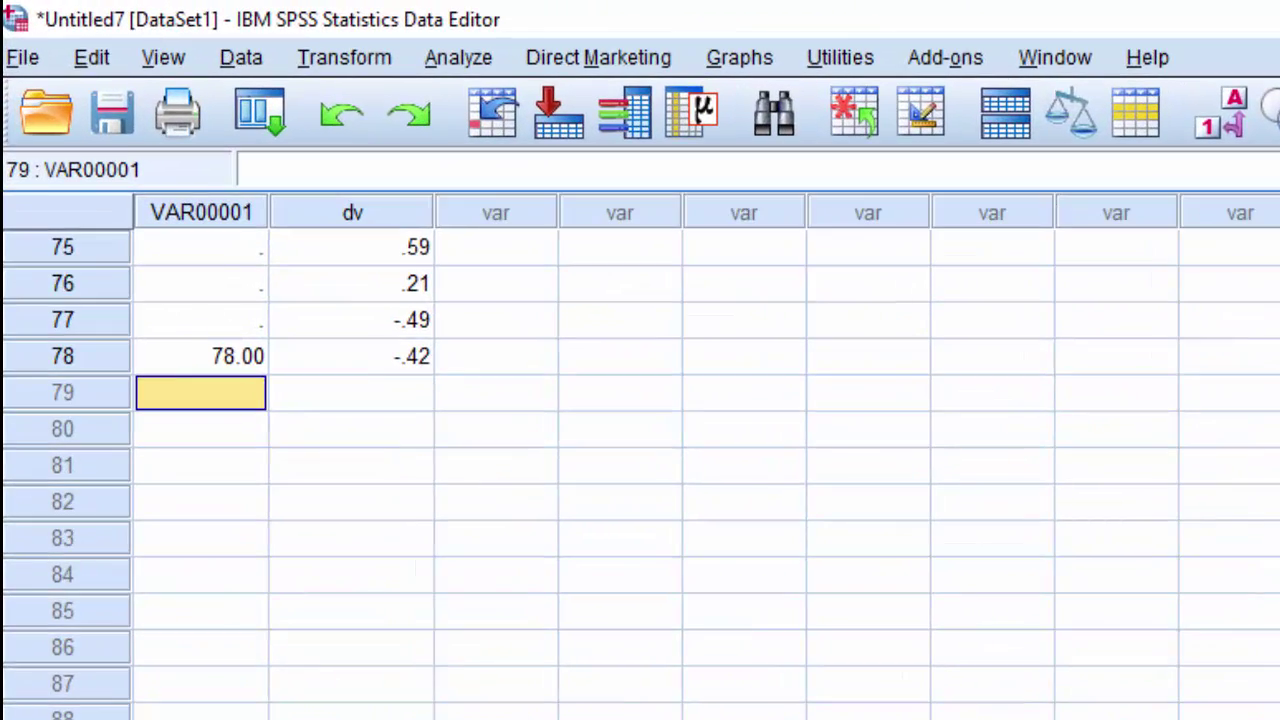
scroll(640, 474, up, 7)
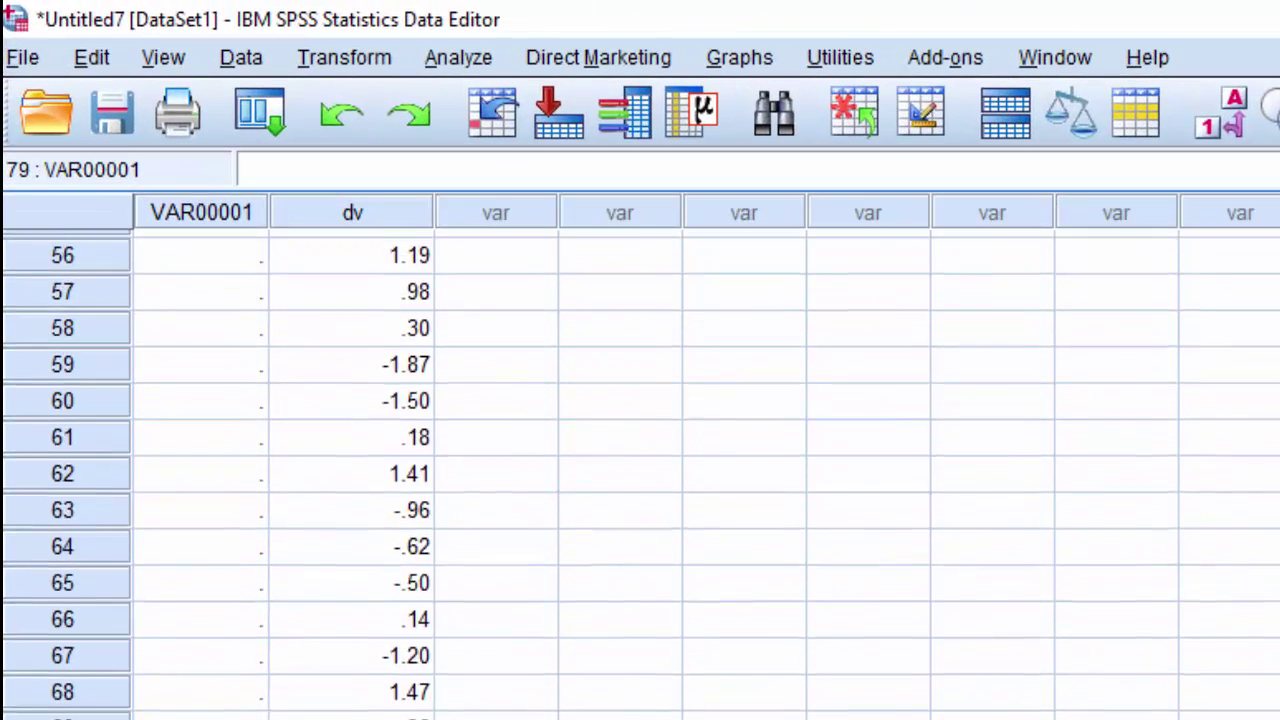
scroll(640, 474, up, 14)
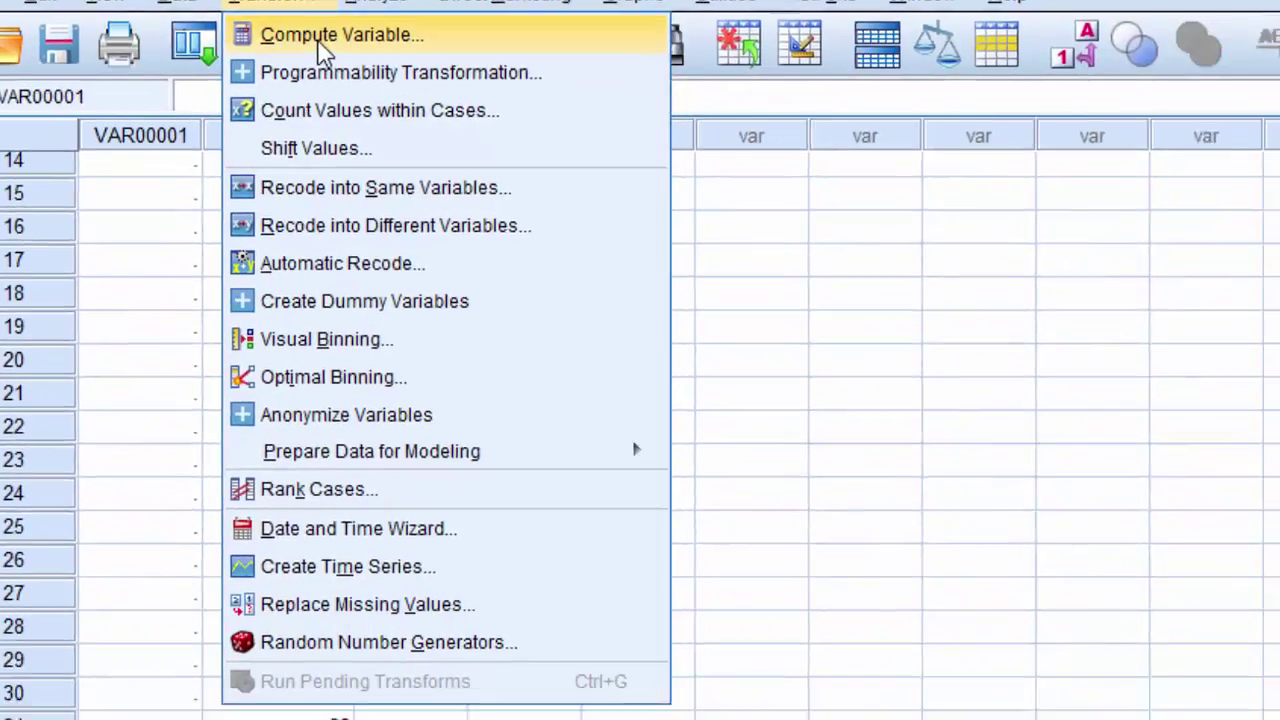
Step: Start another Compute Variable transformation with dv_uni as the target variable and clear the existing numeric expression
click(366, 103)
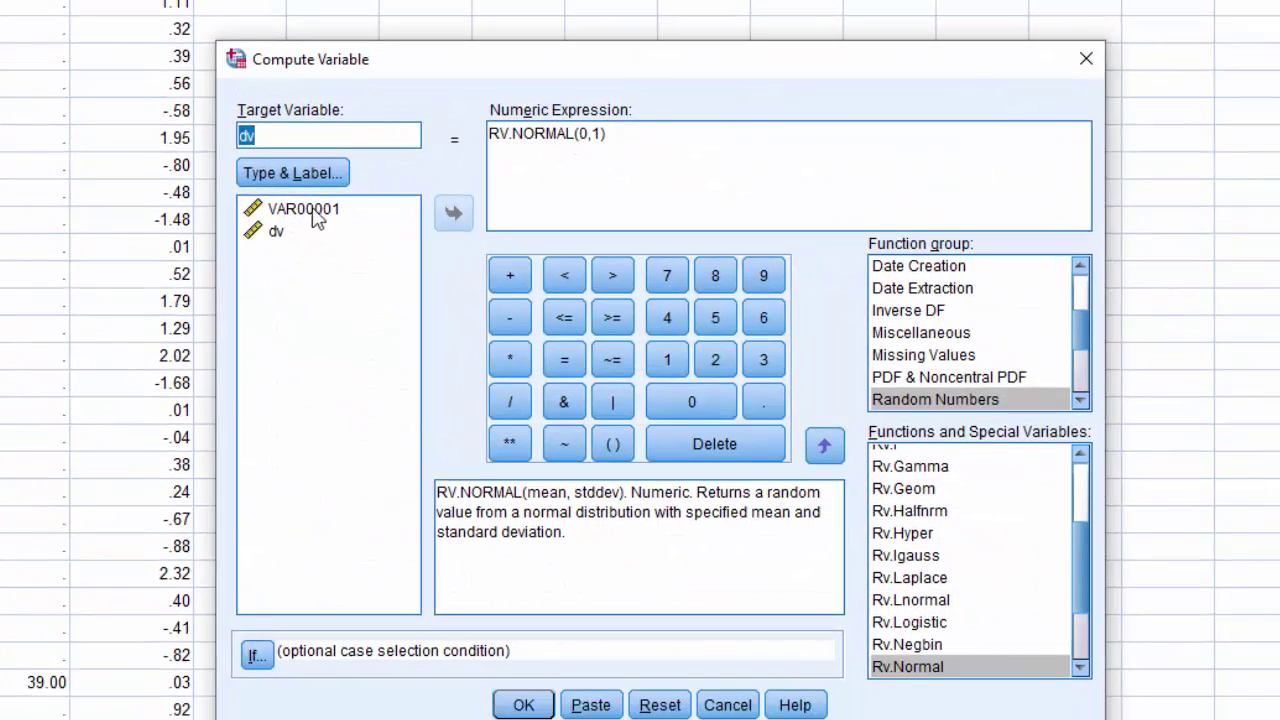
click(324, 183)
text(_uni)
drag(610, 135, 477, 130)
key(Delete)
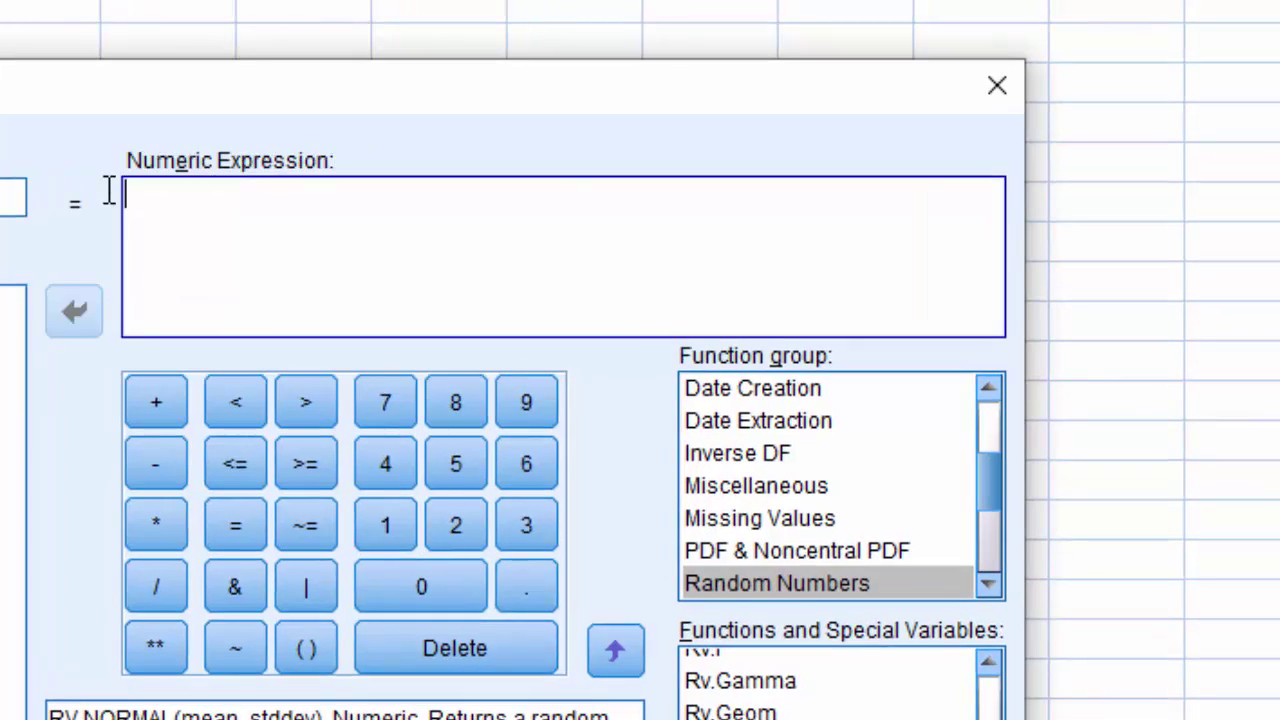
Step: Insert the Rv.Uniform function from the Random Numbers group into the numeric expression
scroll(986, 663, down, 3)
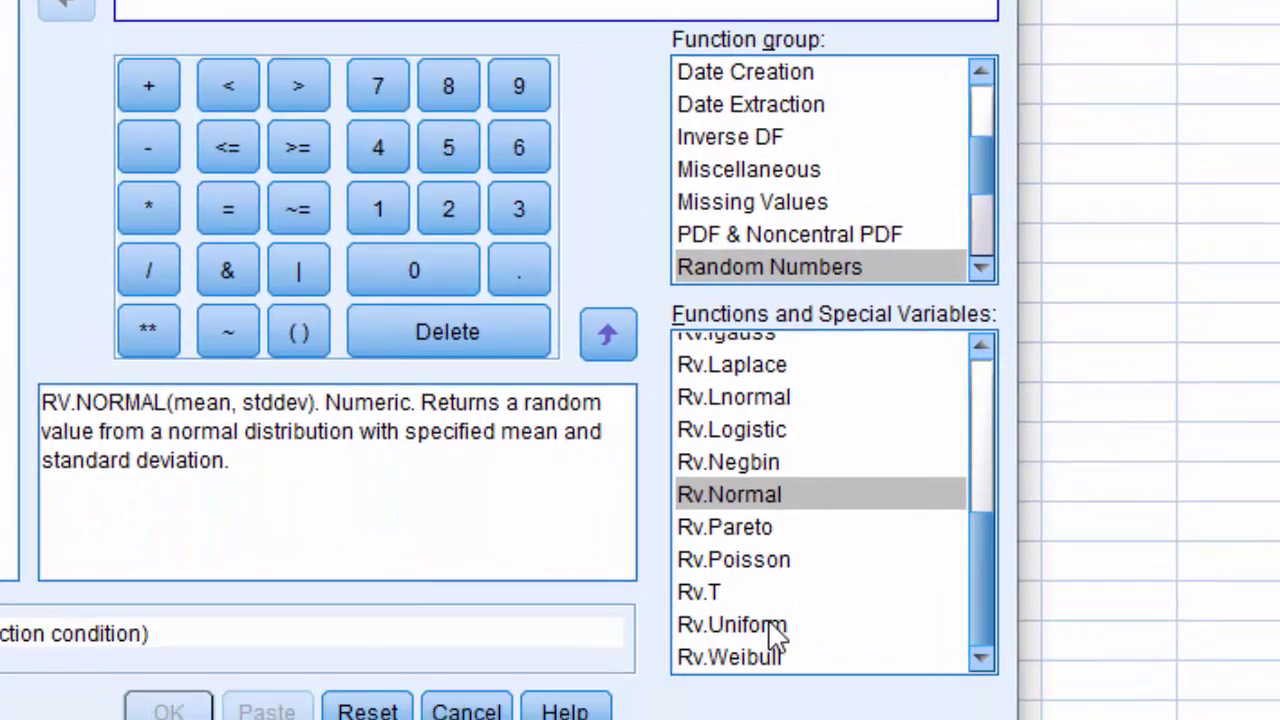
click(771, 632)
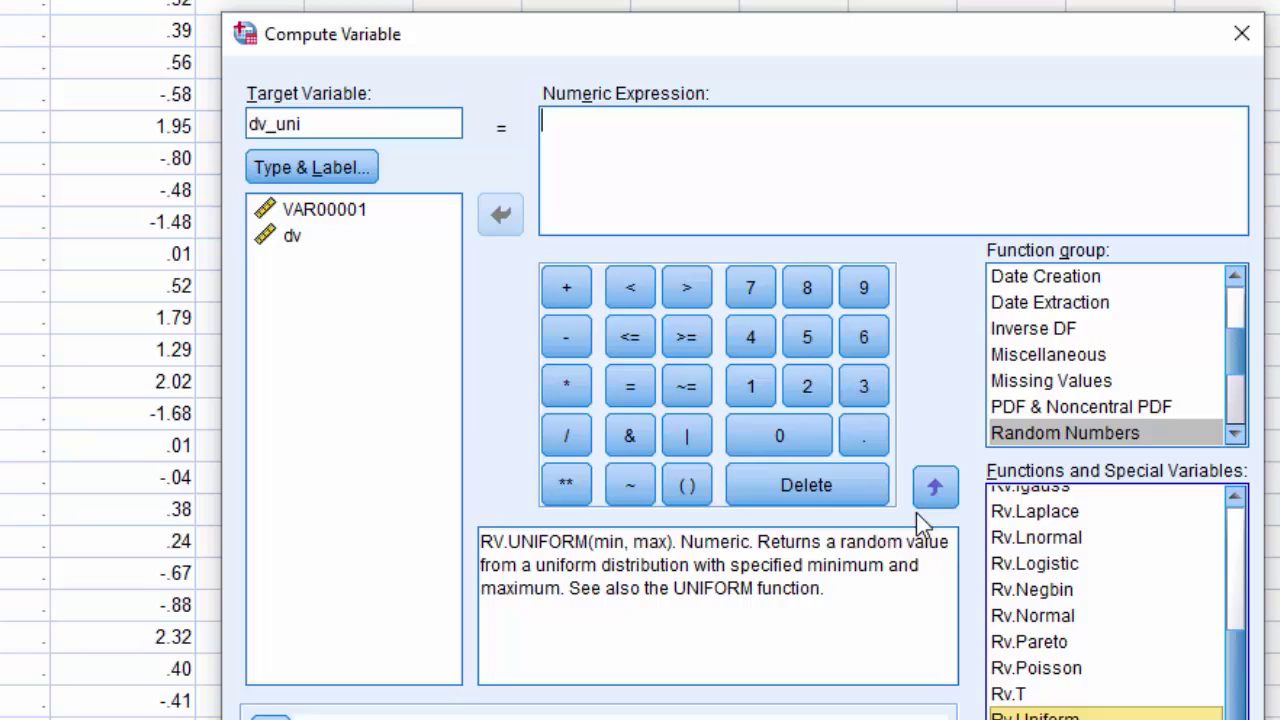
click(760, 405)
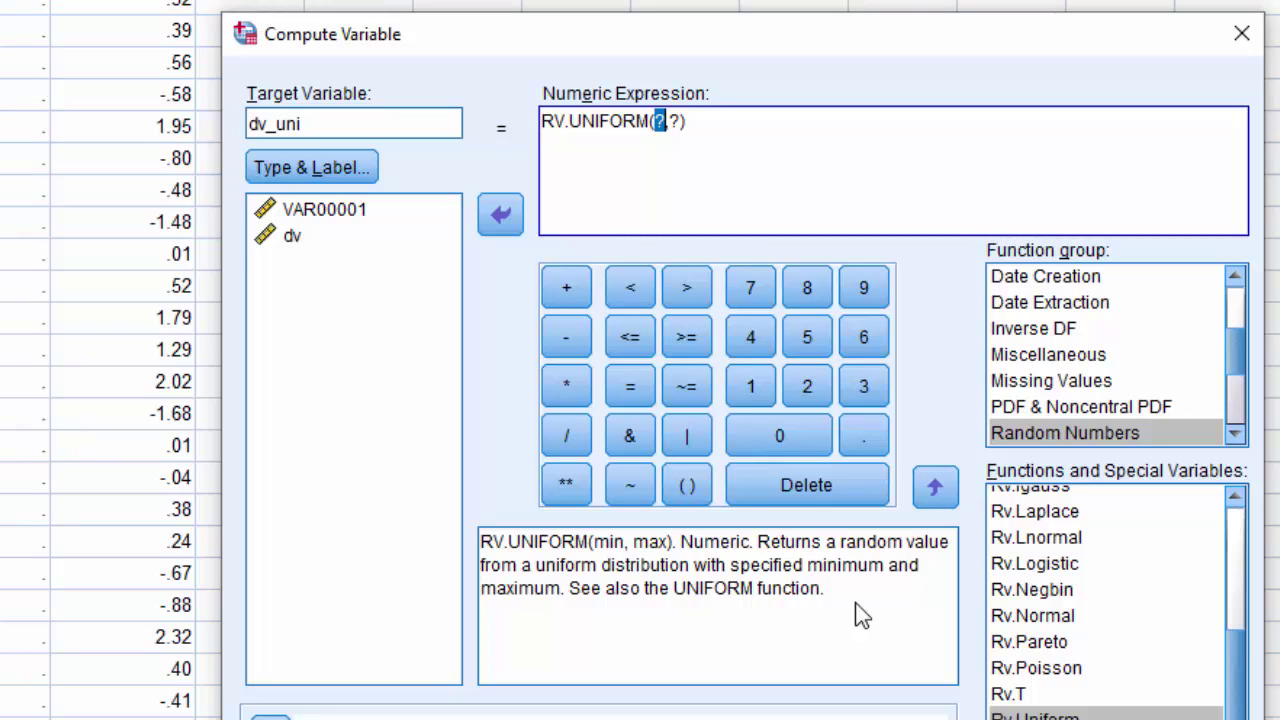
Step: Complete the expression as RV.UNIFORM(0,1), run the computation, and return to the Untitled7 dataset
text(0)
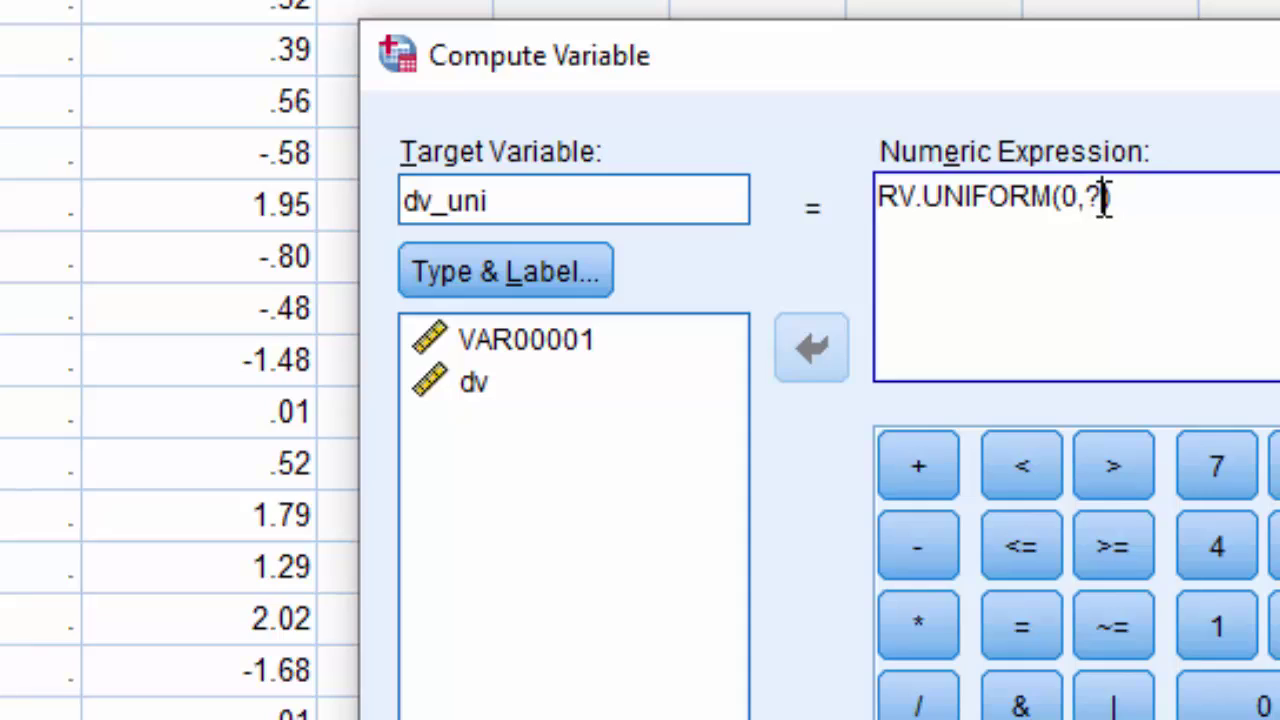
click(1103, 197)
key(BackSpace)
text(1)
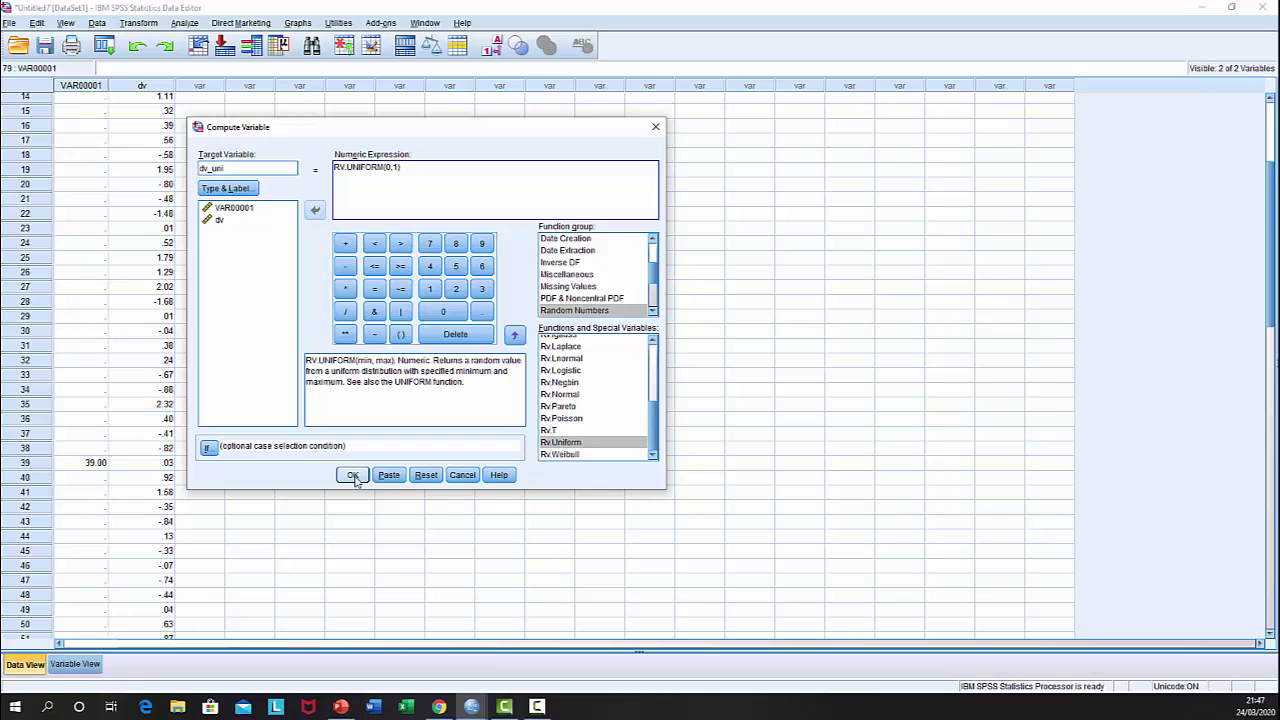
click(353, 476)
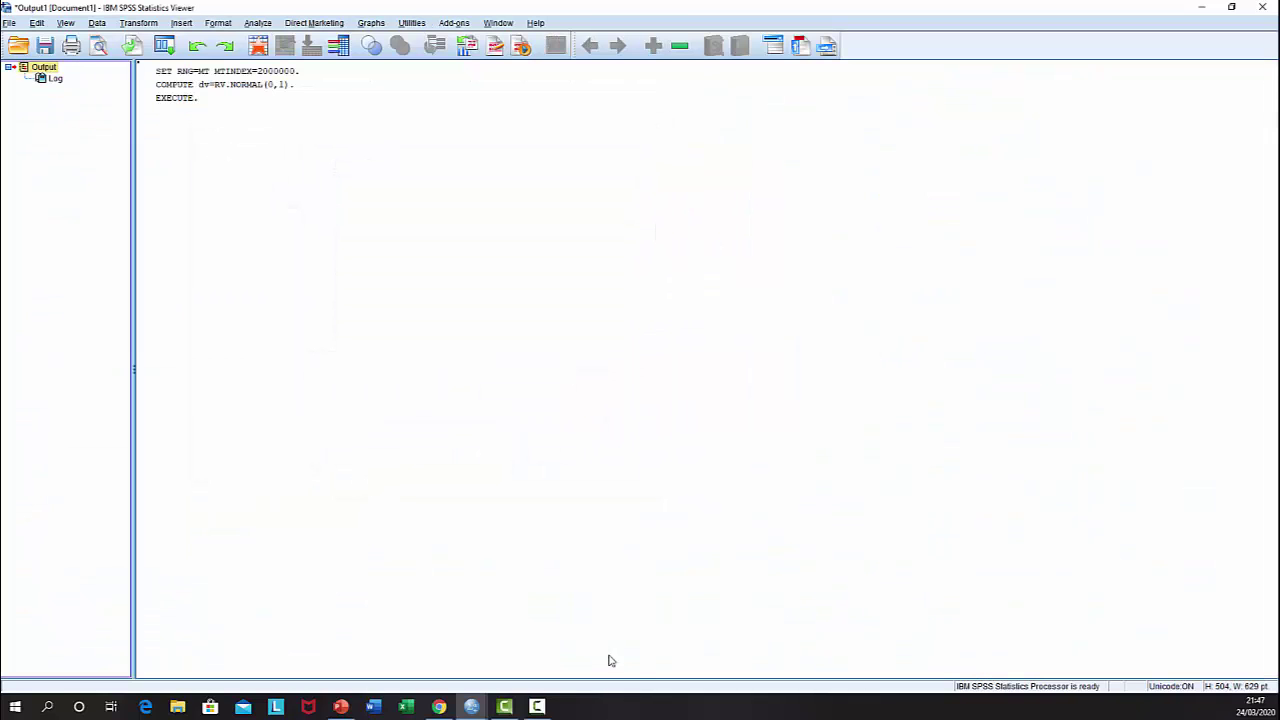
click(471, 706)
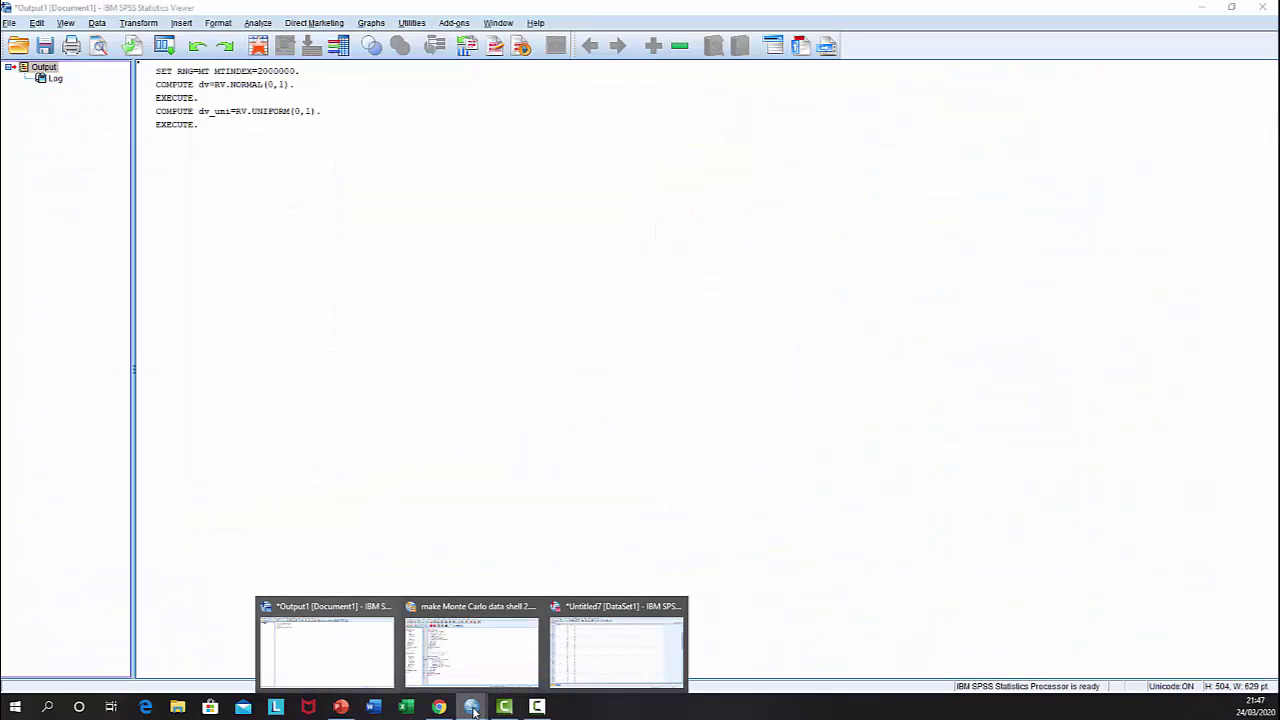
click(614, 660)
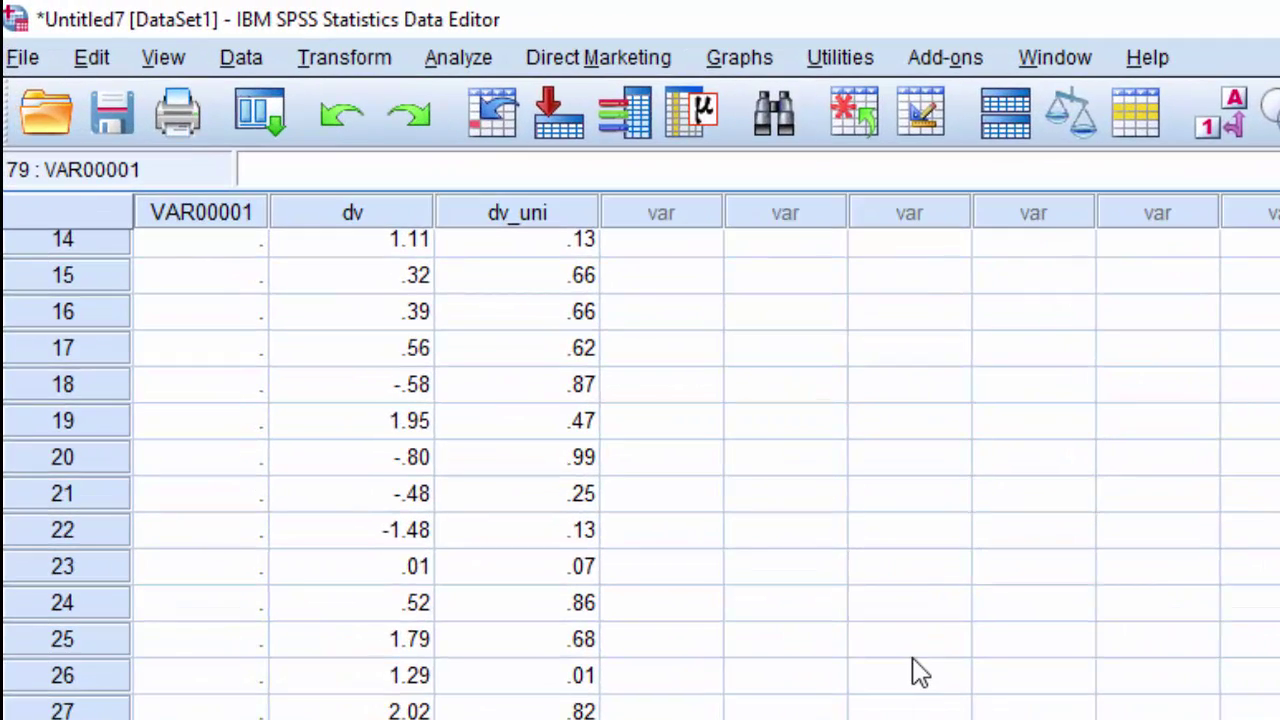
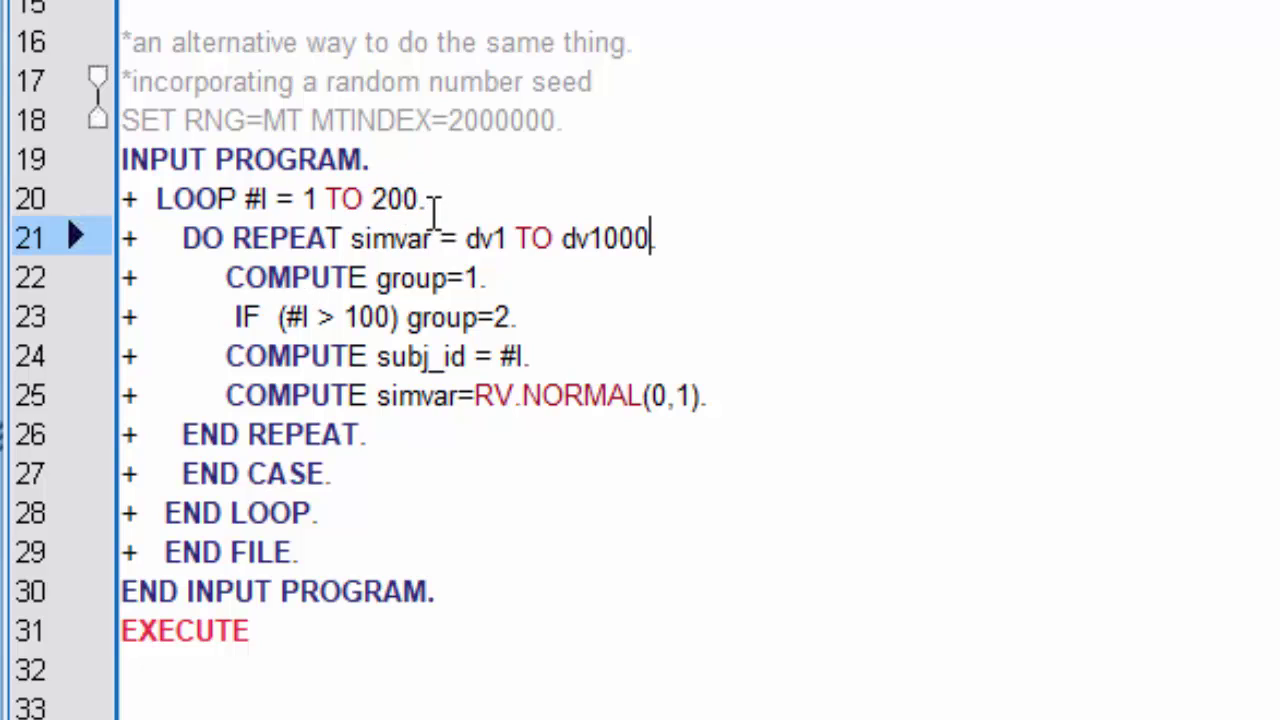
Step: Change the DO REPEAT range to dv1 TO dv10 and run only the syntax block from SET RNG through its EXECUTE command
click(270, 205)
key(BackSpace)
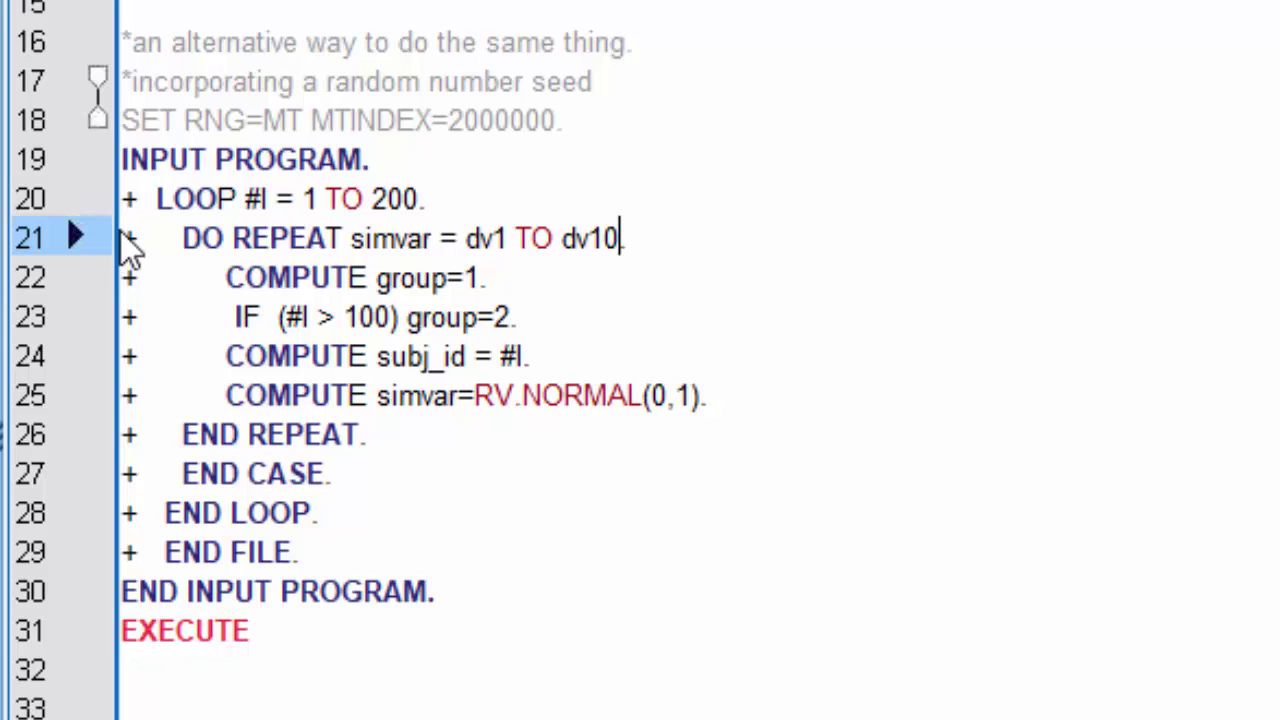
drag(125, 121, 337, 623)
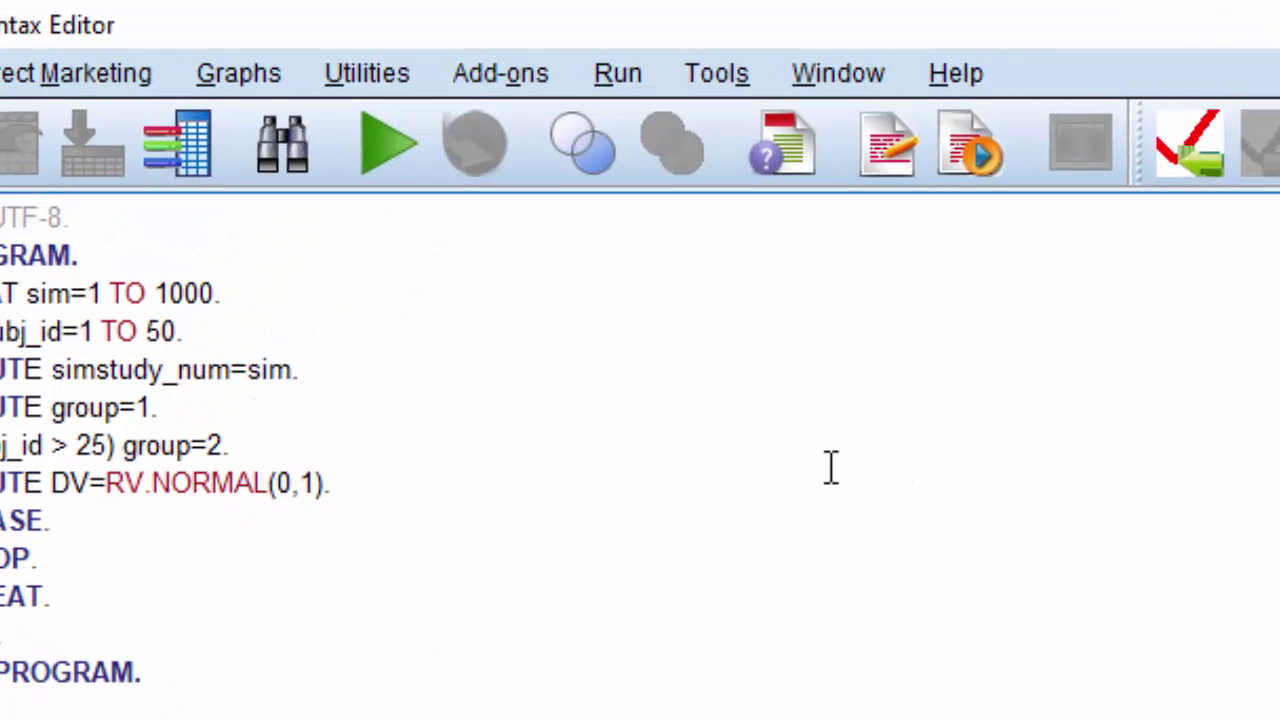
click(615, 78)
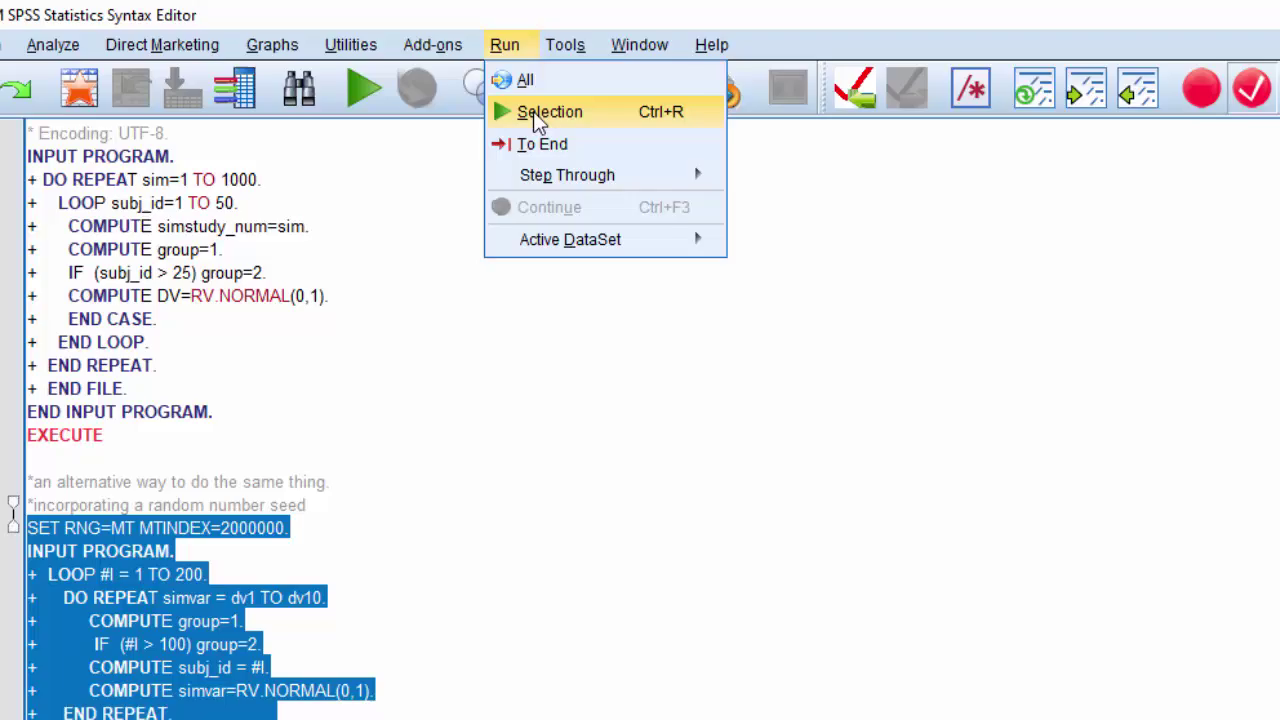
click(675, 195)
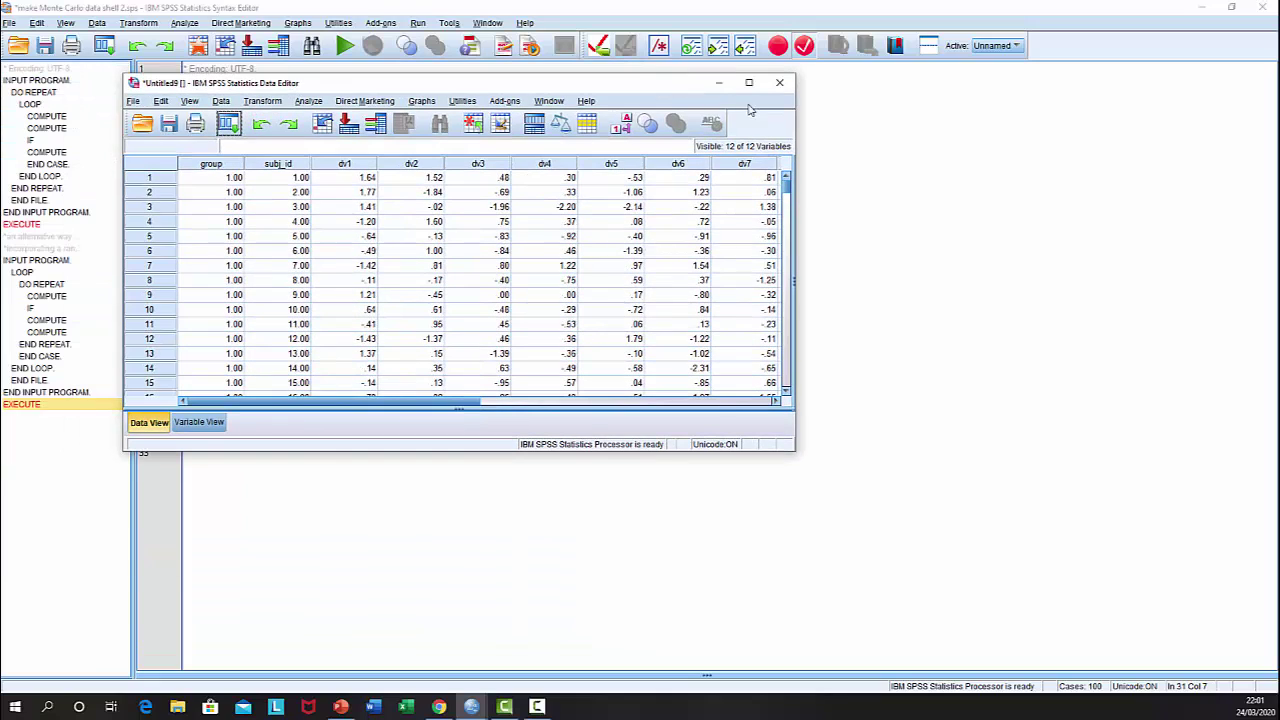
Step: Maximize the new dataset window and examine the simulated cases of both groups, returning to the first rows
click(712, 78)
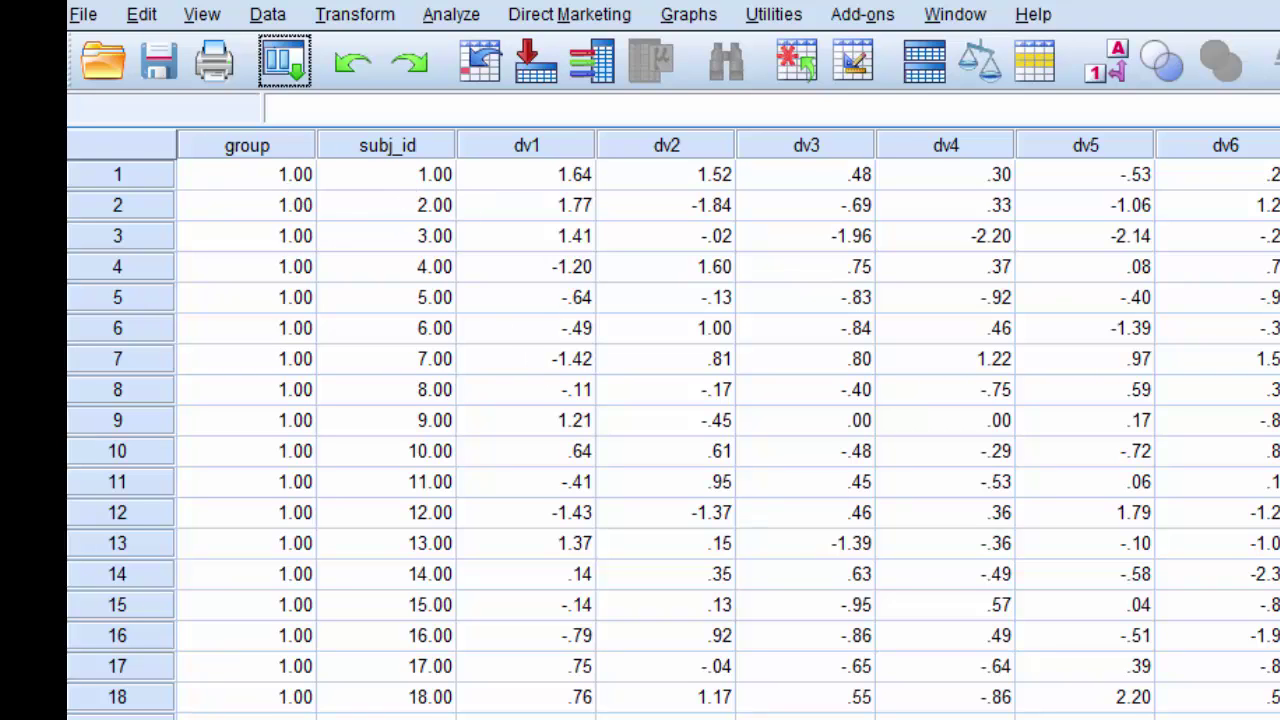
scroll(673, 440, down, 9)
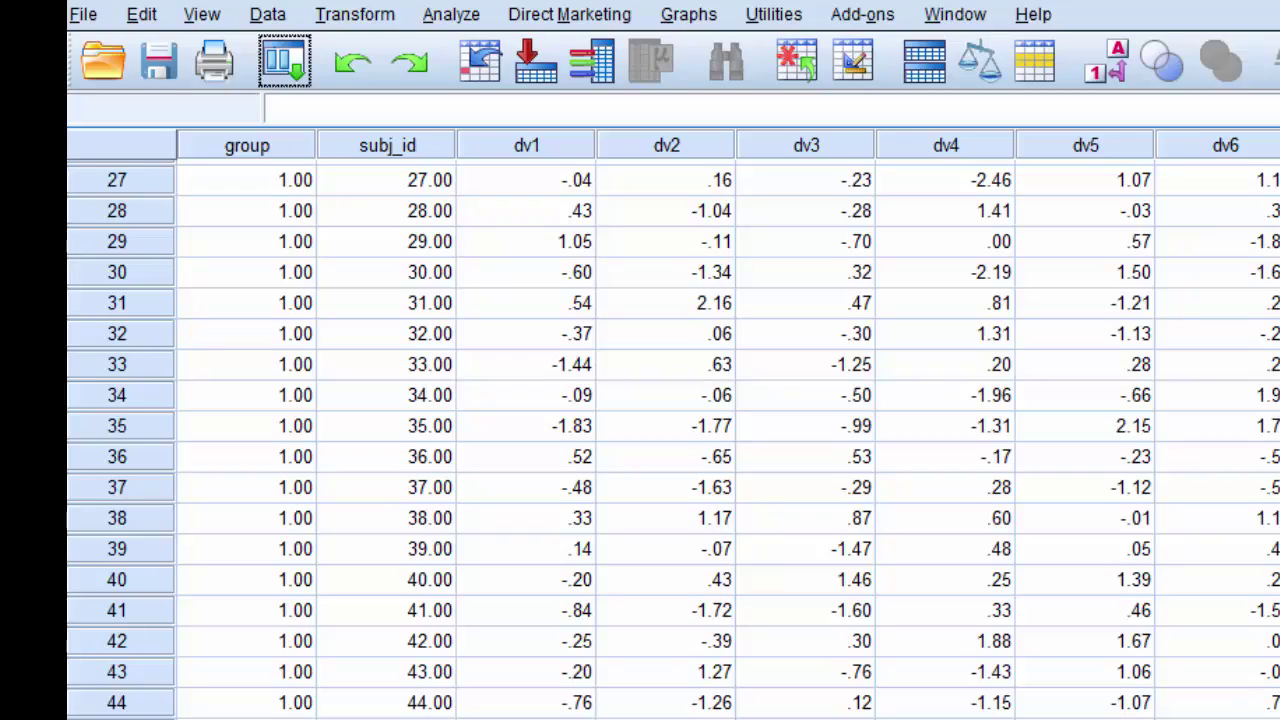
scroll(673, 440, down, 2)
scroll(673, 440, down, 9)
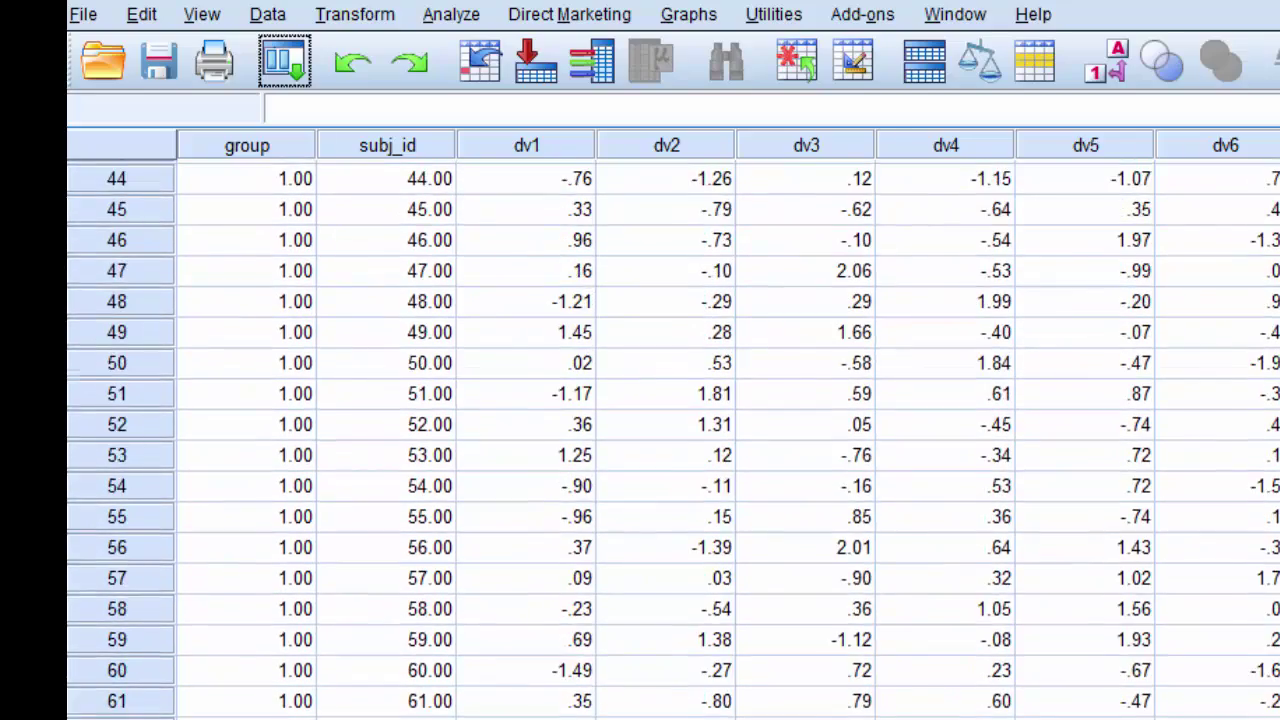
scroll(673, 440, down, 2)
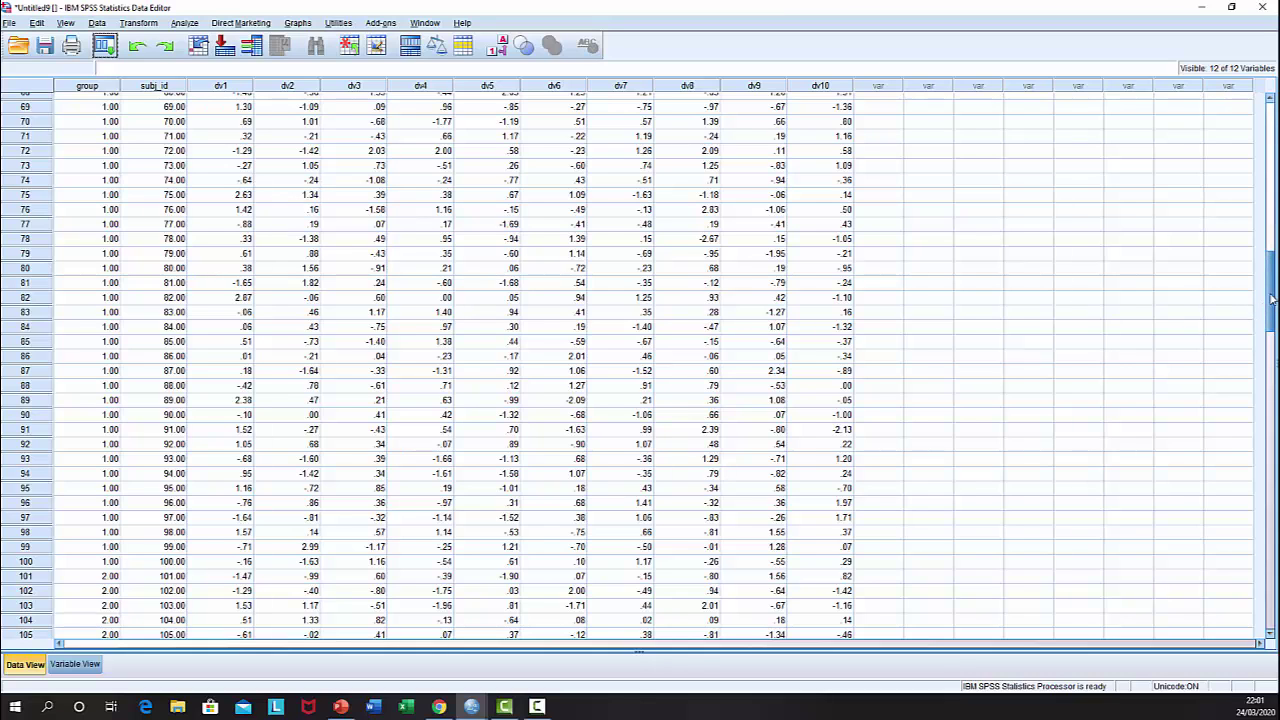
drag(1272, 298, 1271, 104)
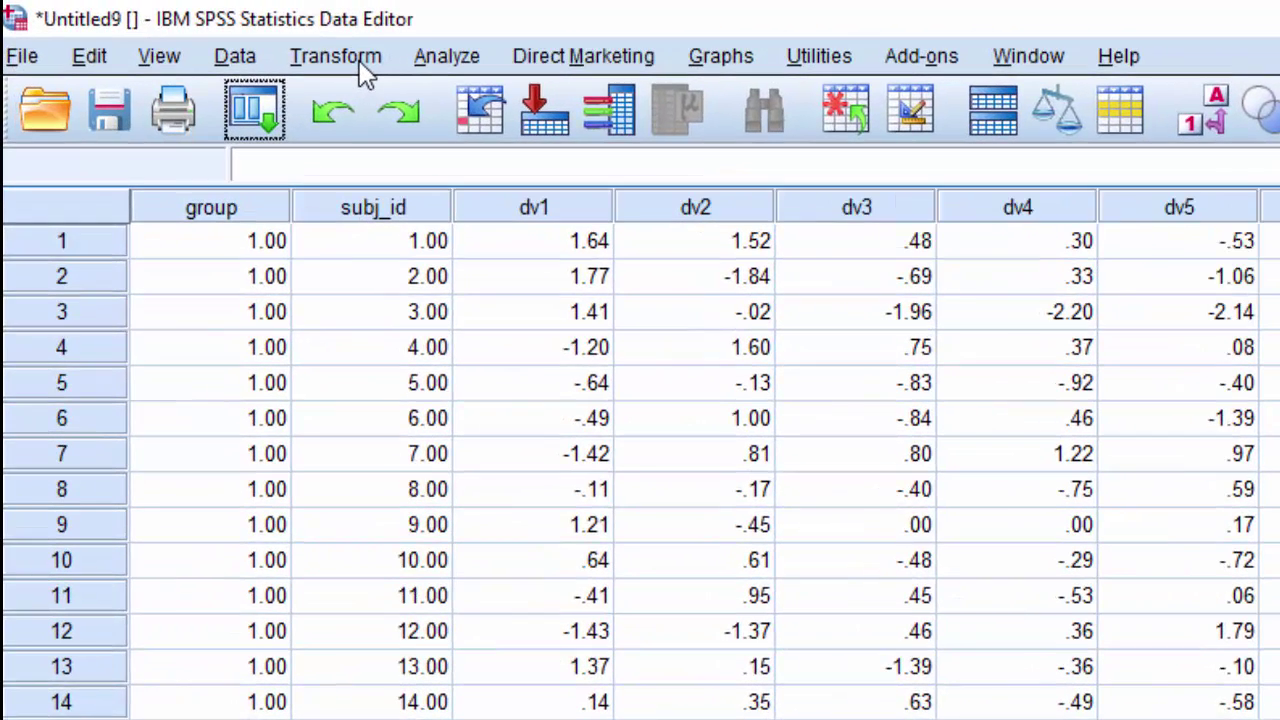
Step: Start an Independent-Samples T Test with dv1 through dv10 as the test variables
click(456, 62)
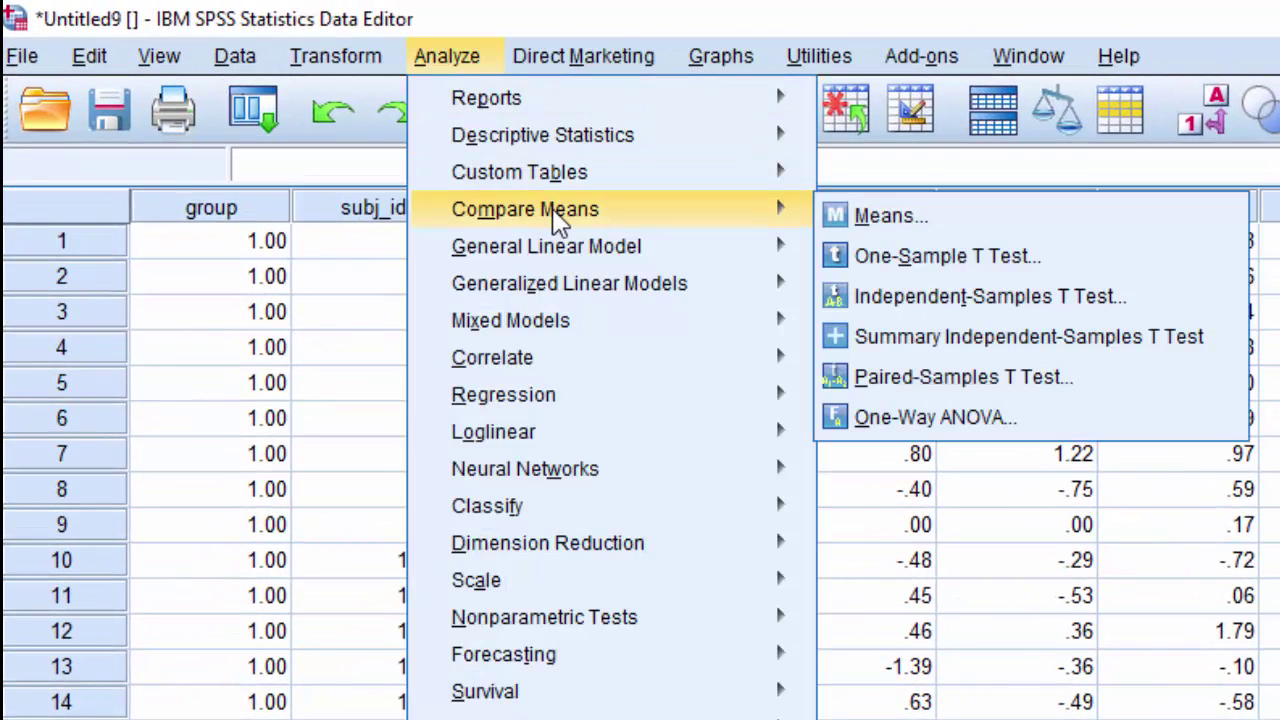
mouse_move(700, 246)
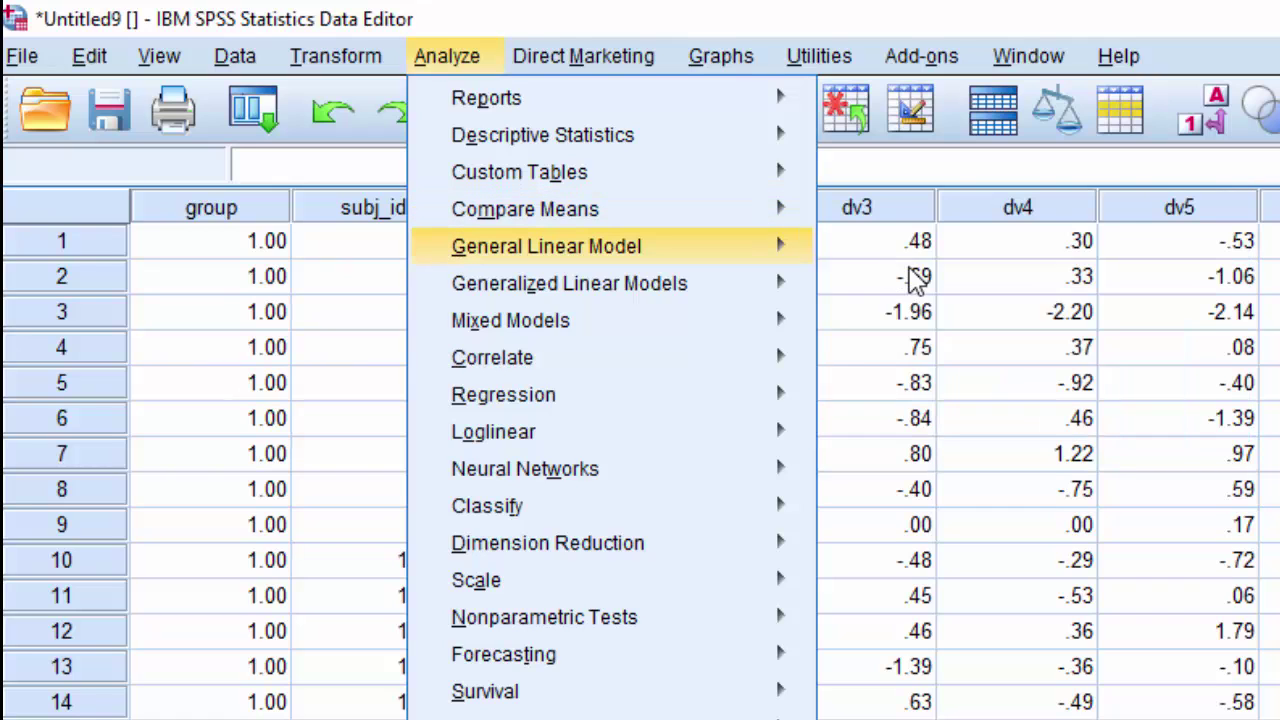
mouse_move(800, 230)
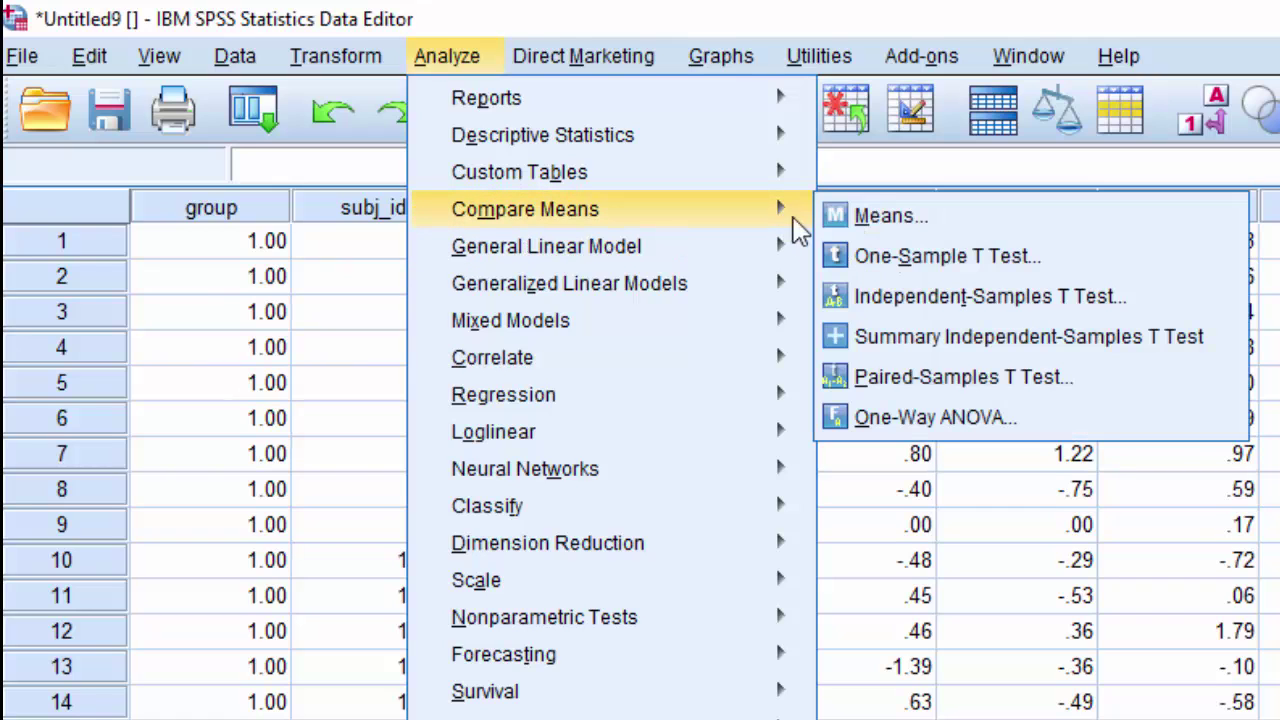
click(920, 297)
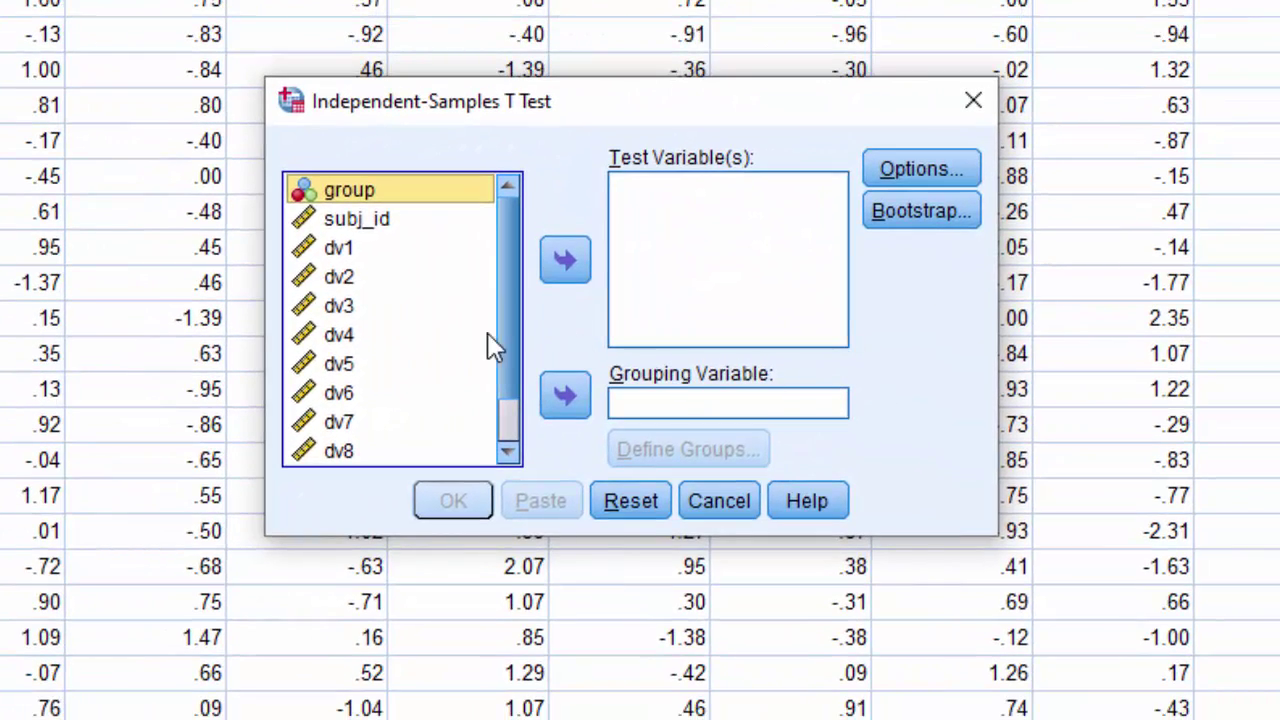
click(350, 250)
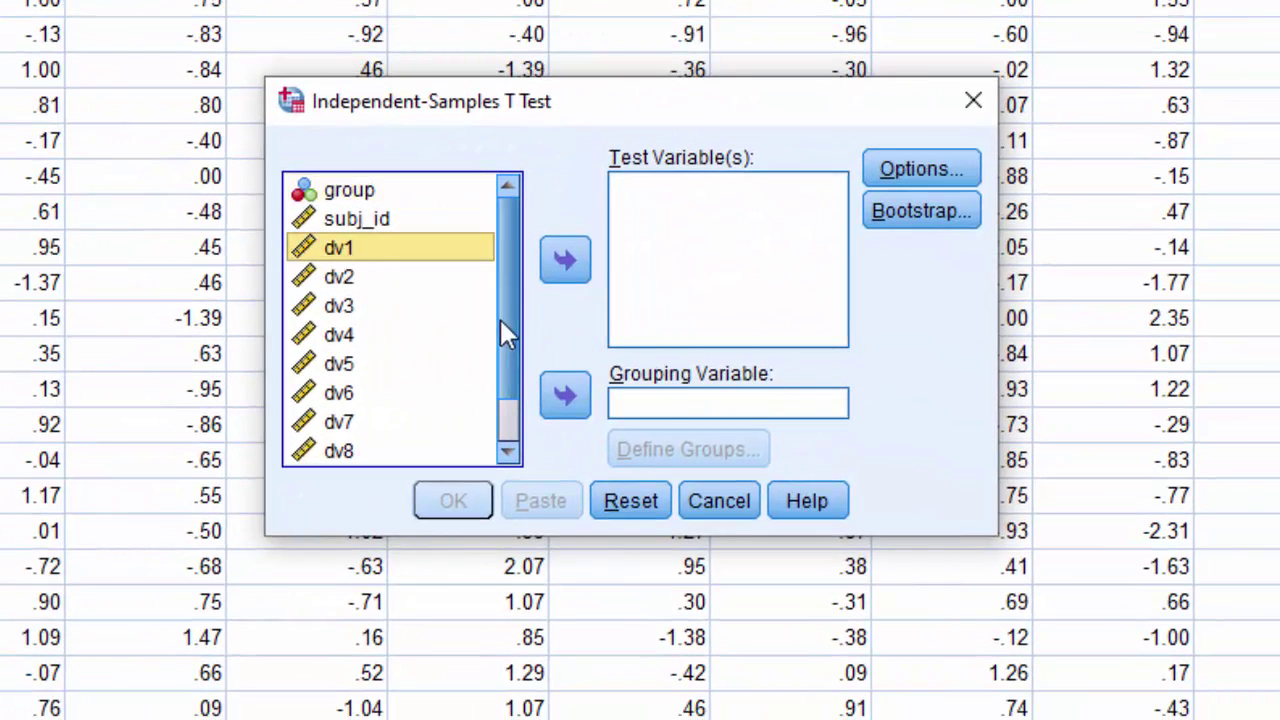
drag(506, 357, 505, 420)
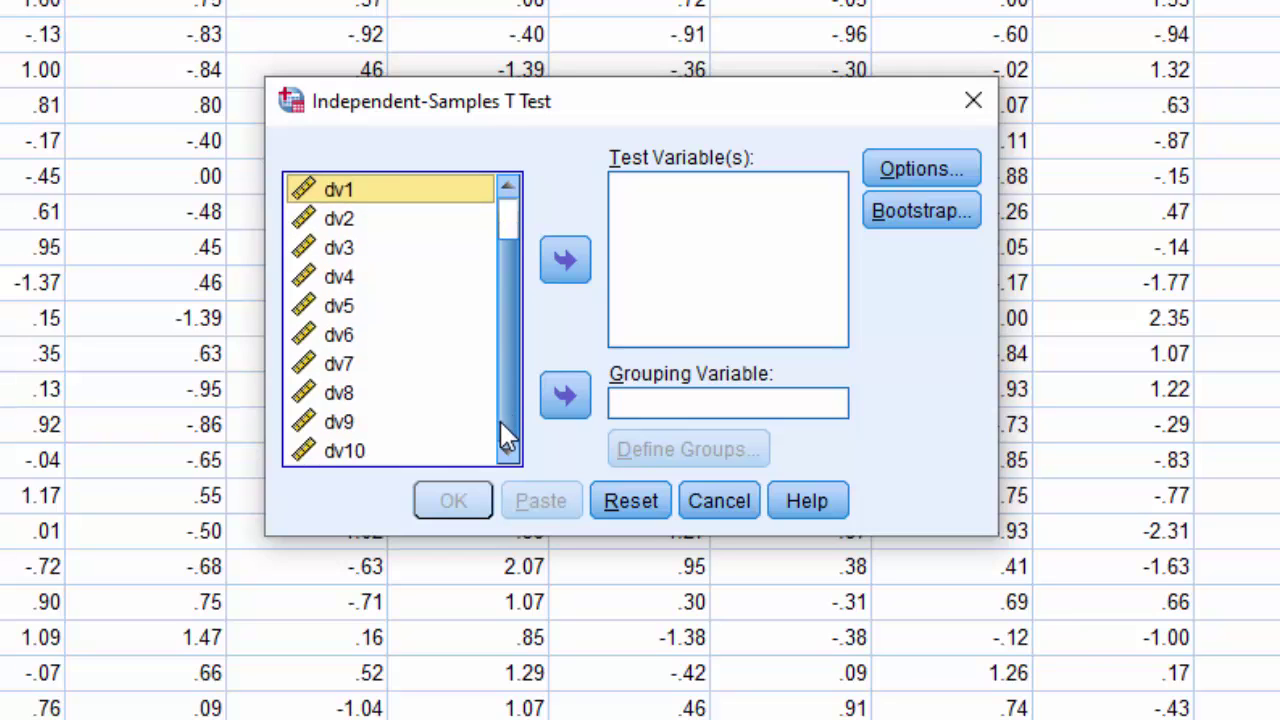
shift+click(345, 452)
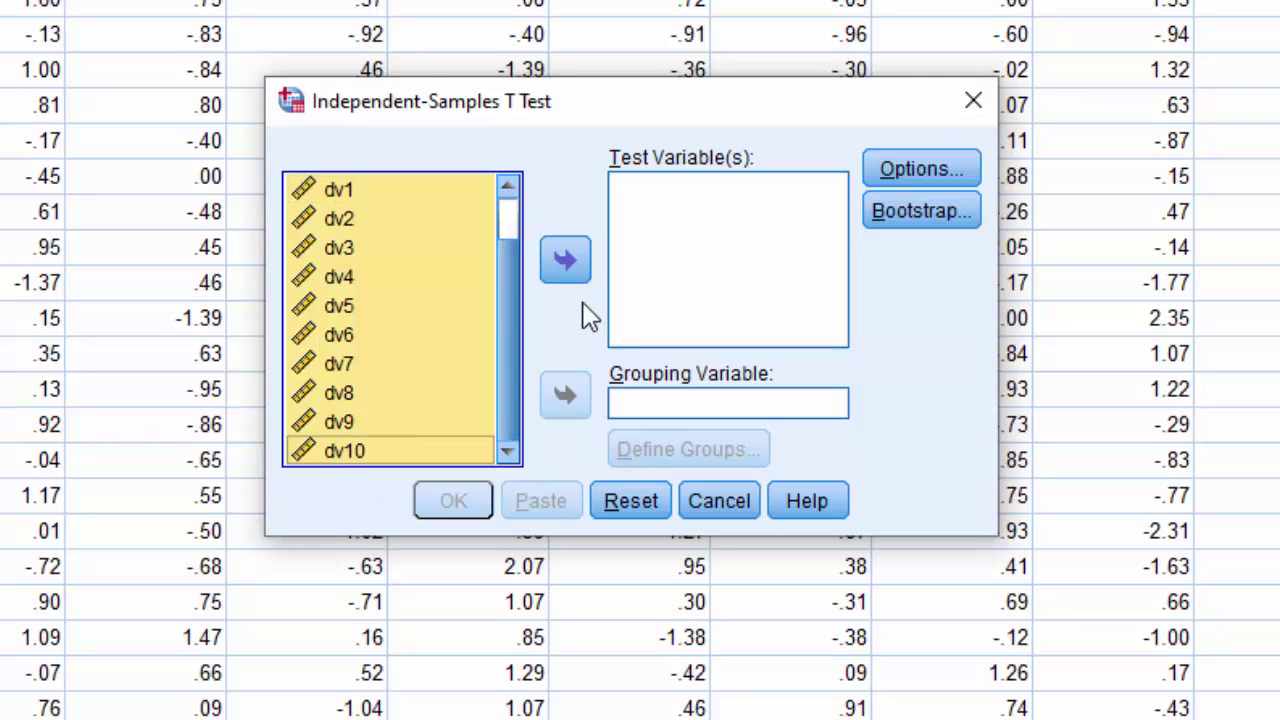
click(566, 260)
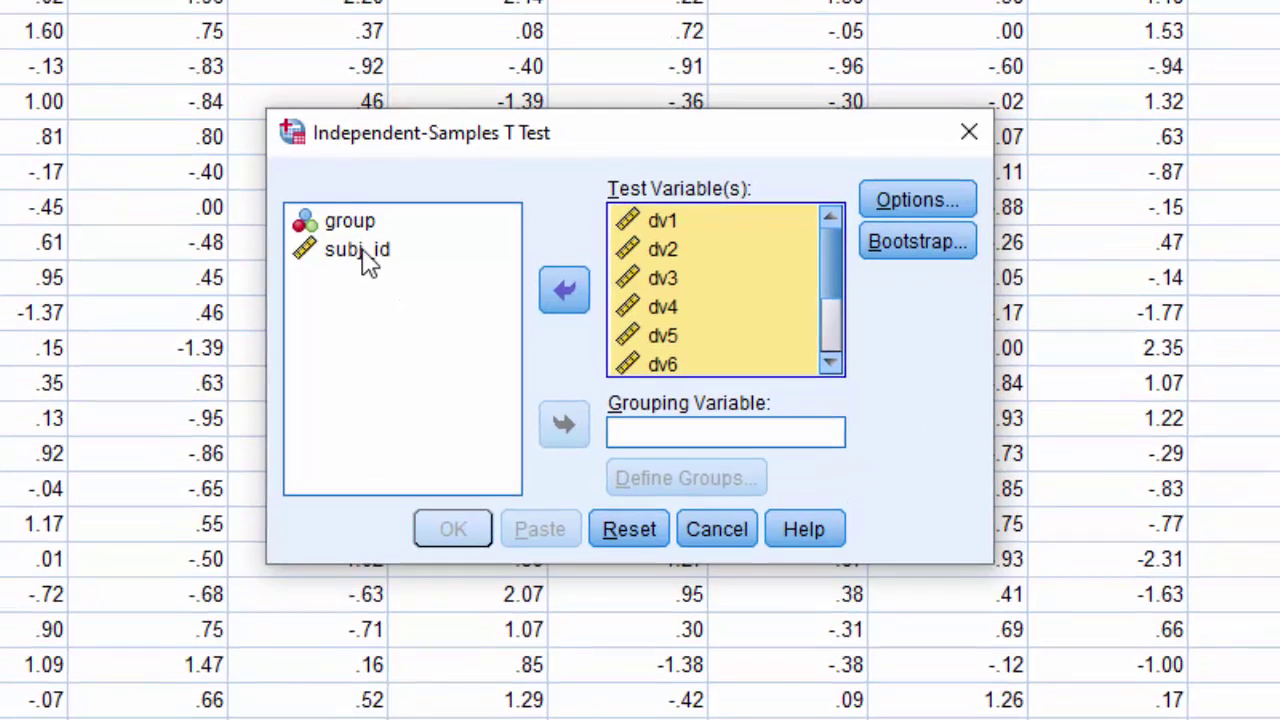
Step: Use group as the grouping variable with specified values 1 and 2, and run the t test to view the Independent Samples Test table
click(349, 190)
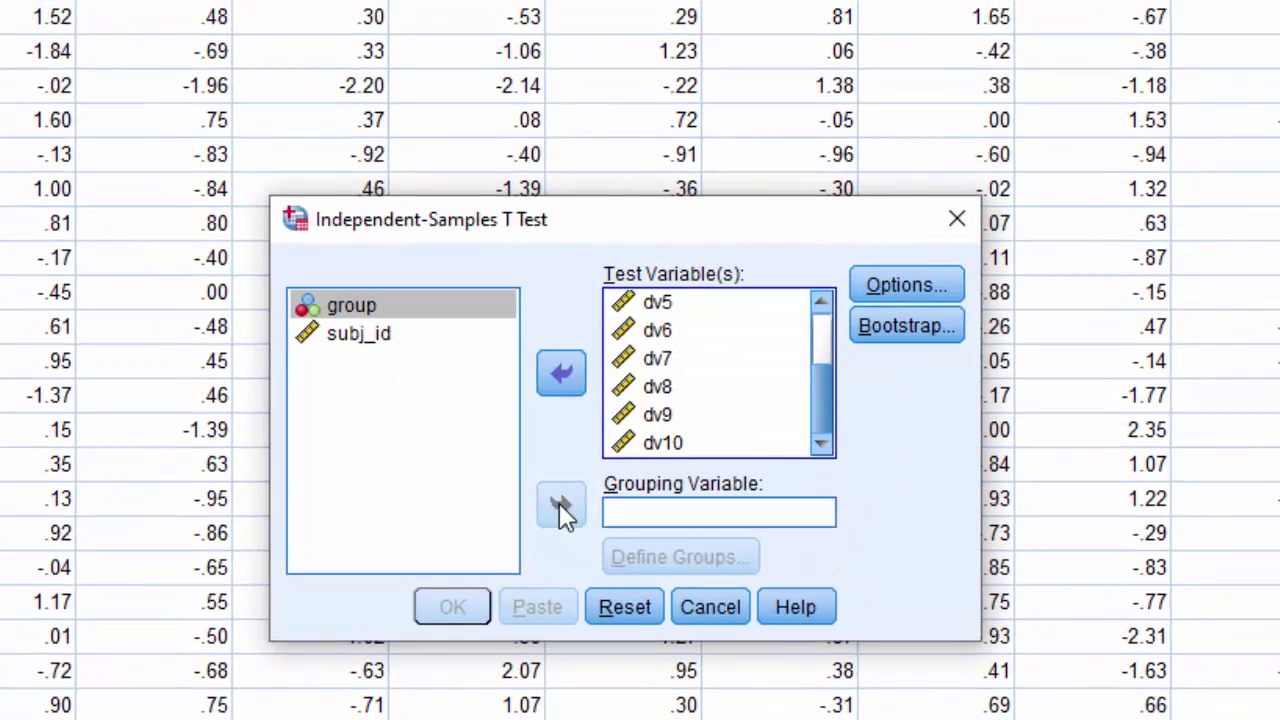
click(364, 312)
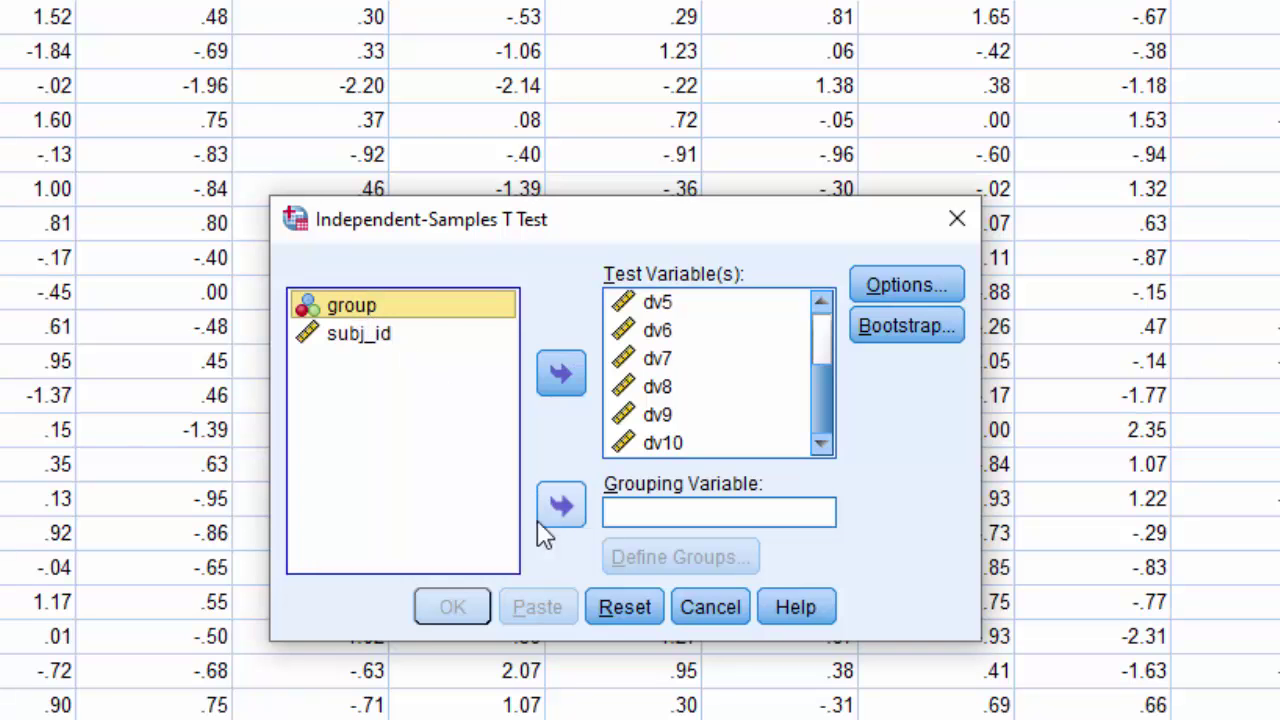
click(559, 504)
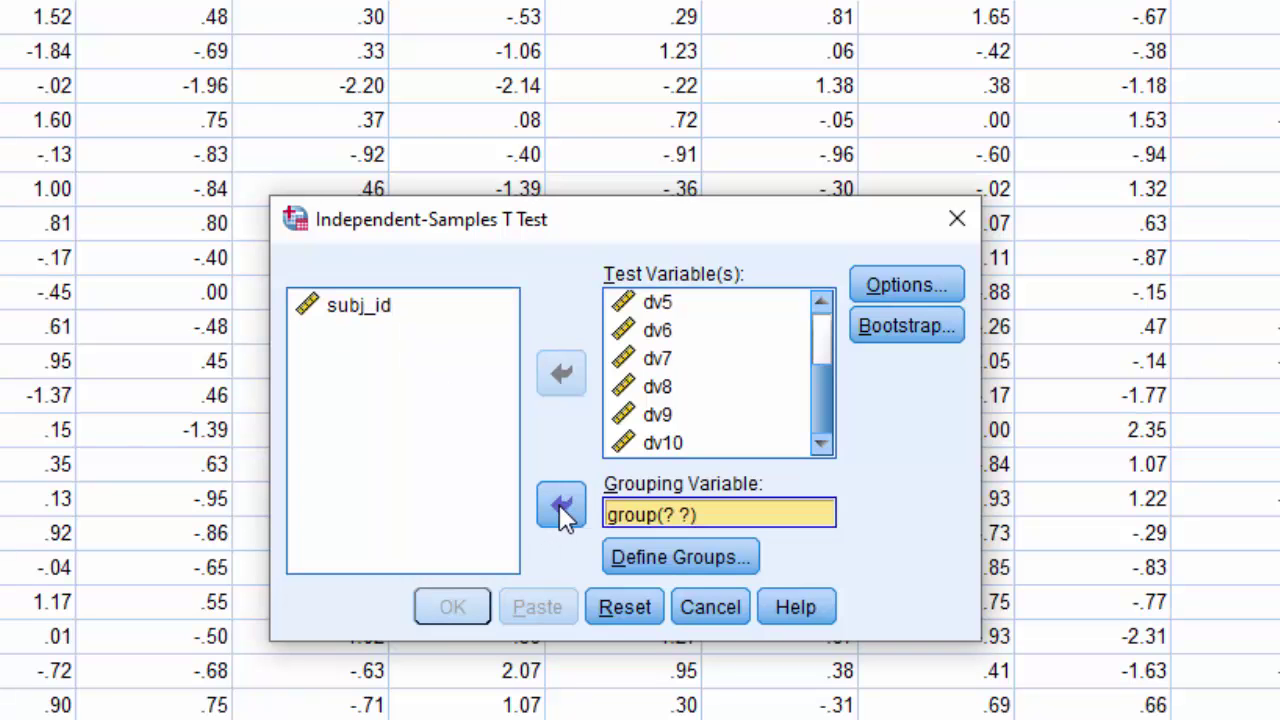
click(690, 557)
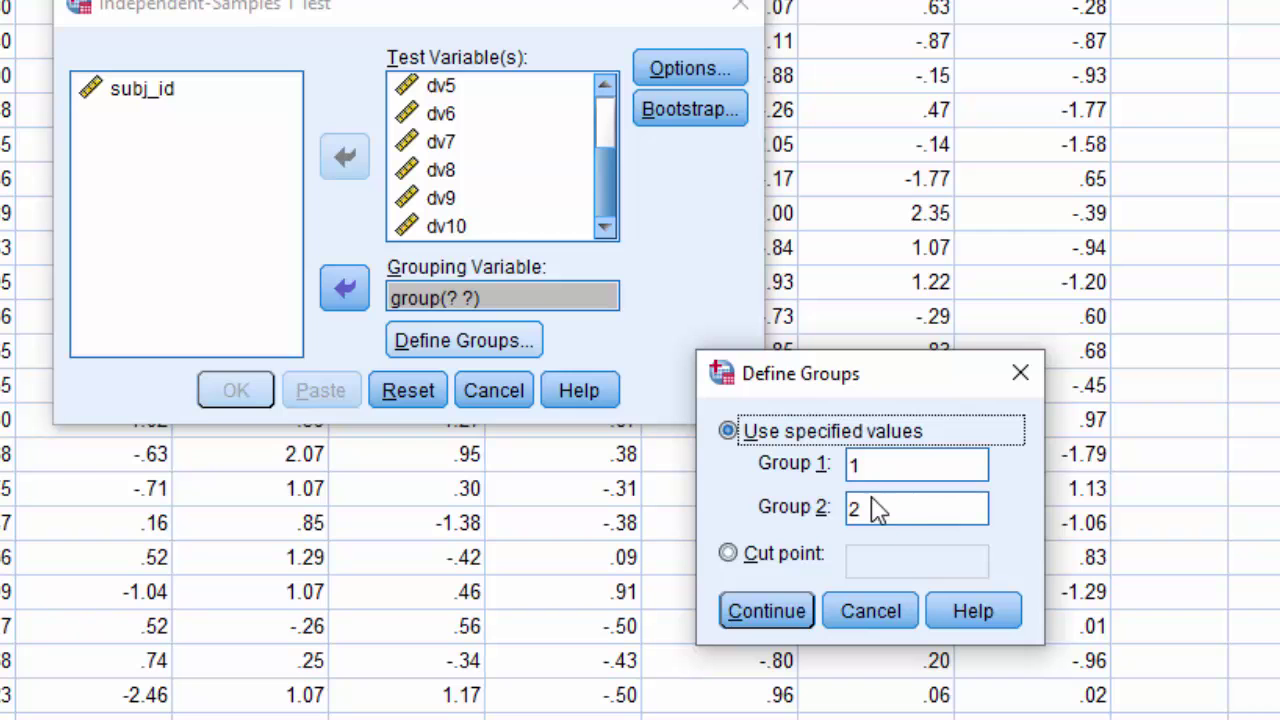
click(765, 611)
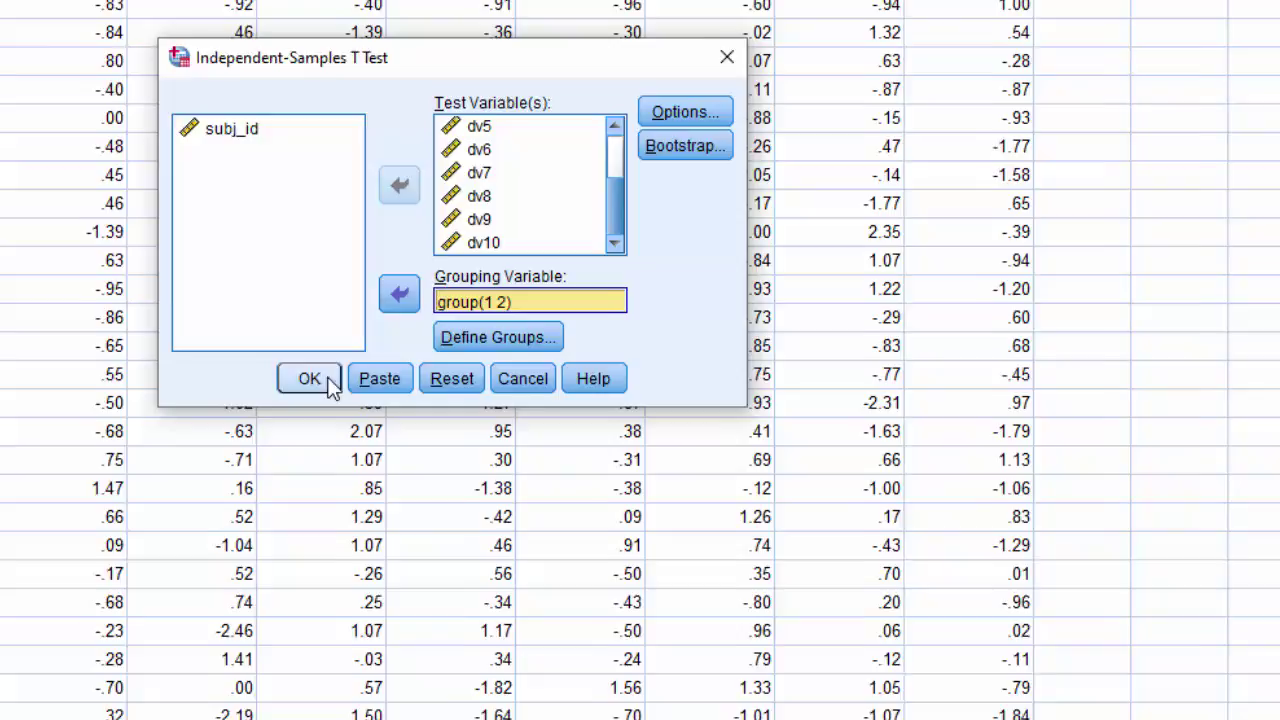
click(258, 396)
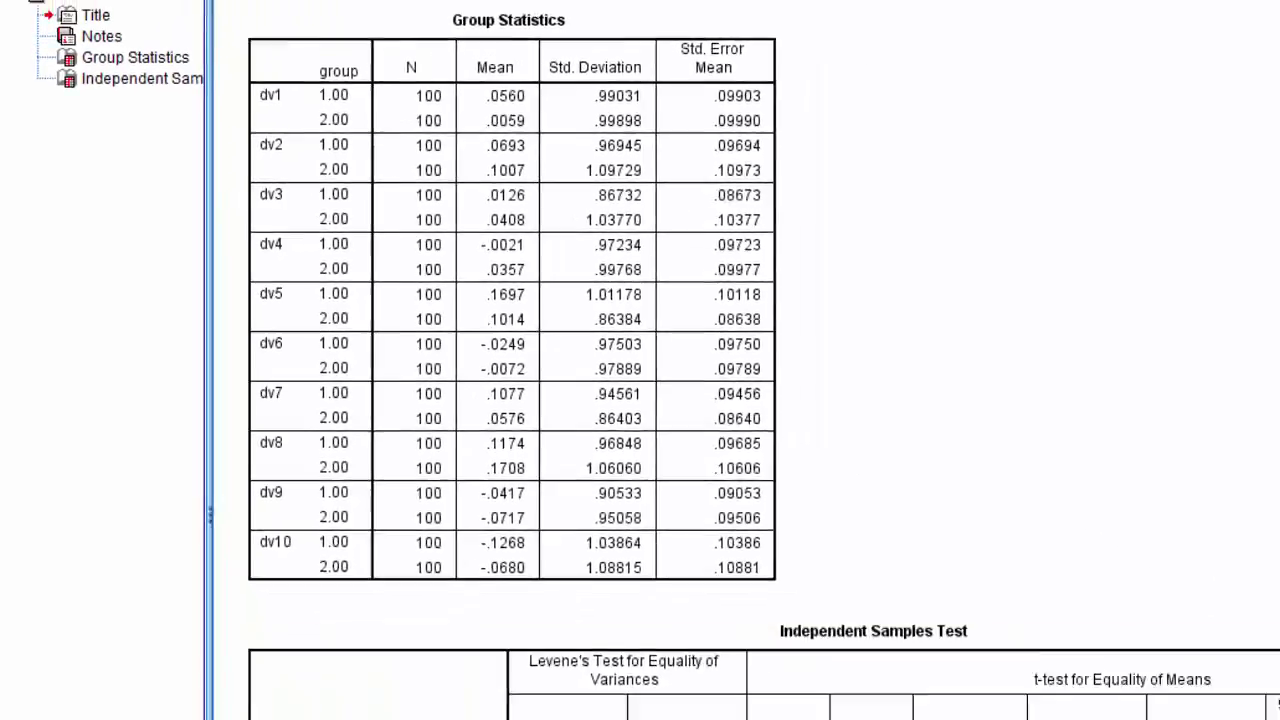
scroll(490, 370, down, 3)
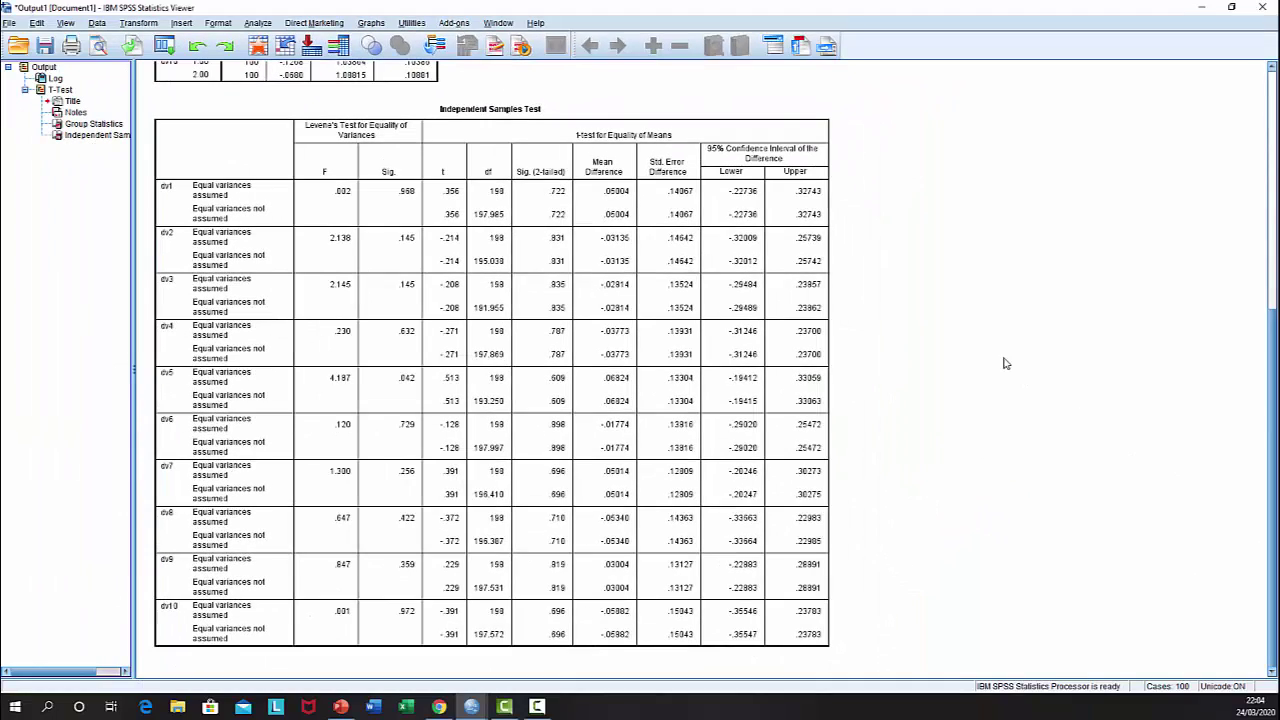
click(528, 288)
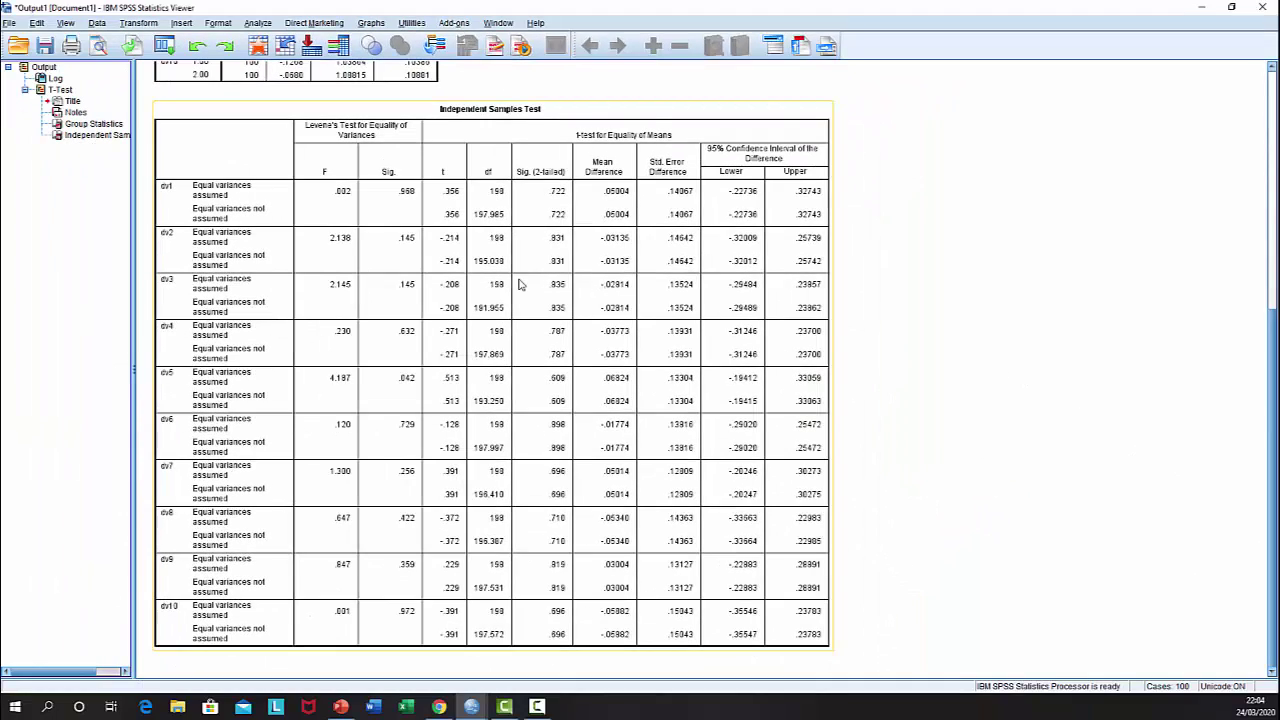
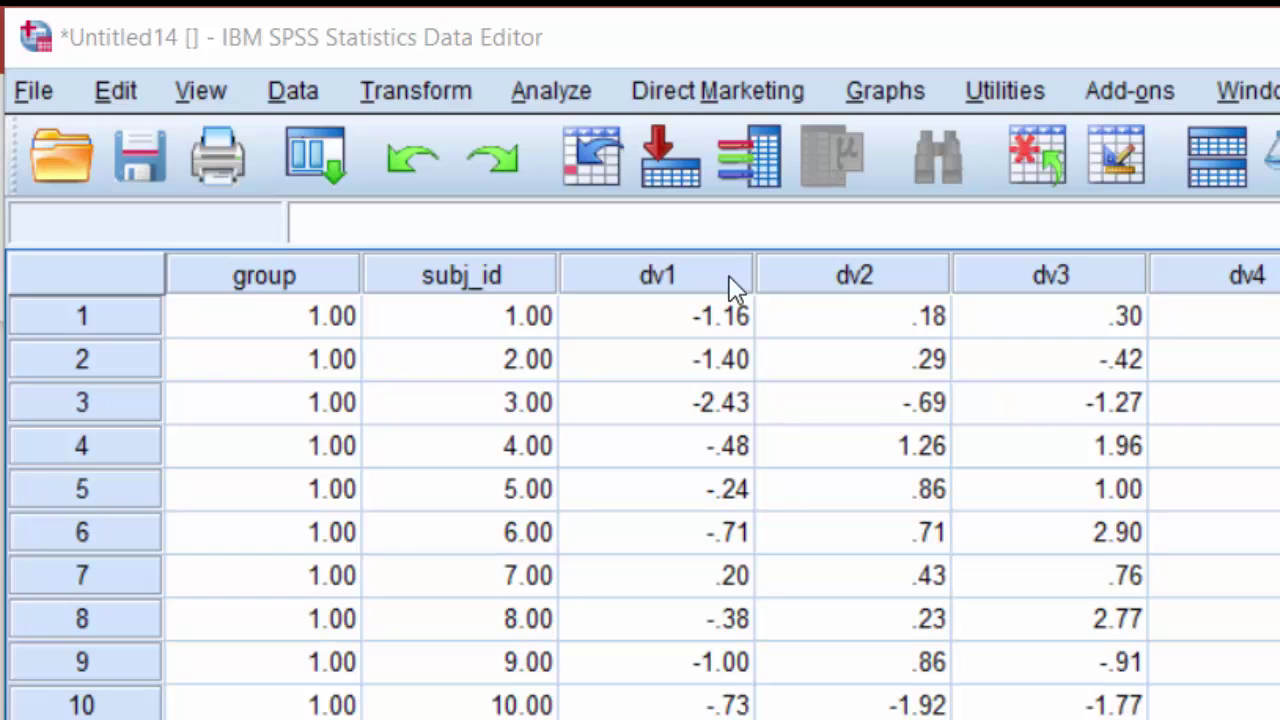
Step: Start a Compute Variable transformation with target variable dv1 and the numeric expression dv1 + 0.3
click(420, 100)
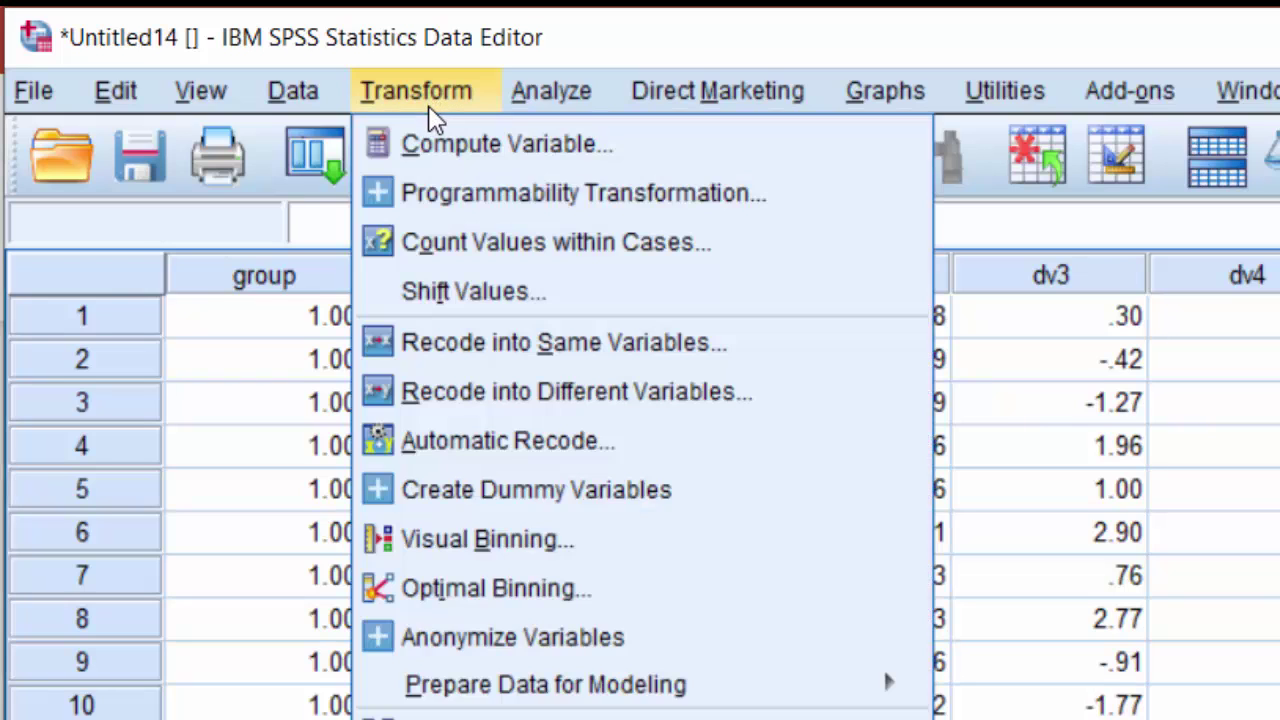
click(440, 145)
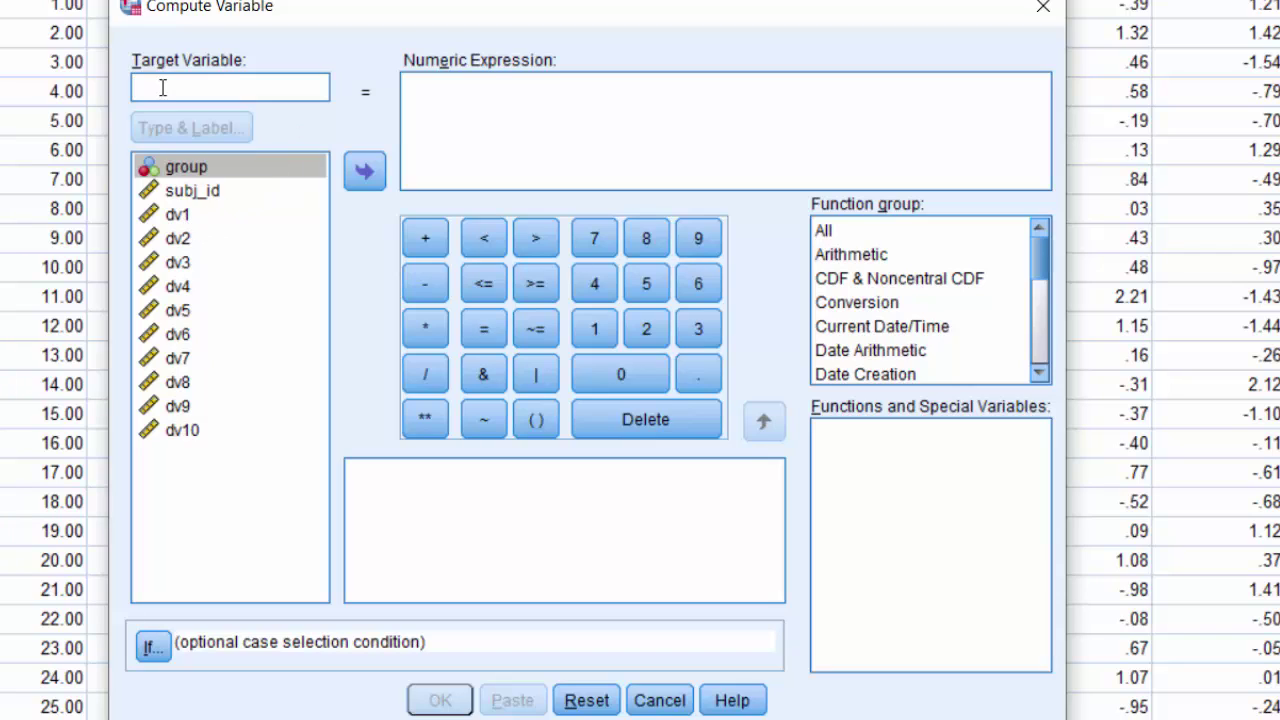
text(dv1)
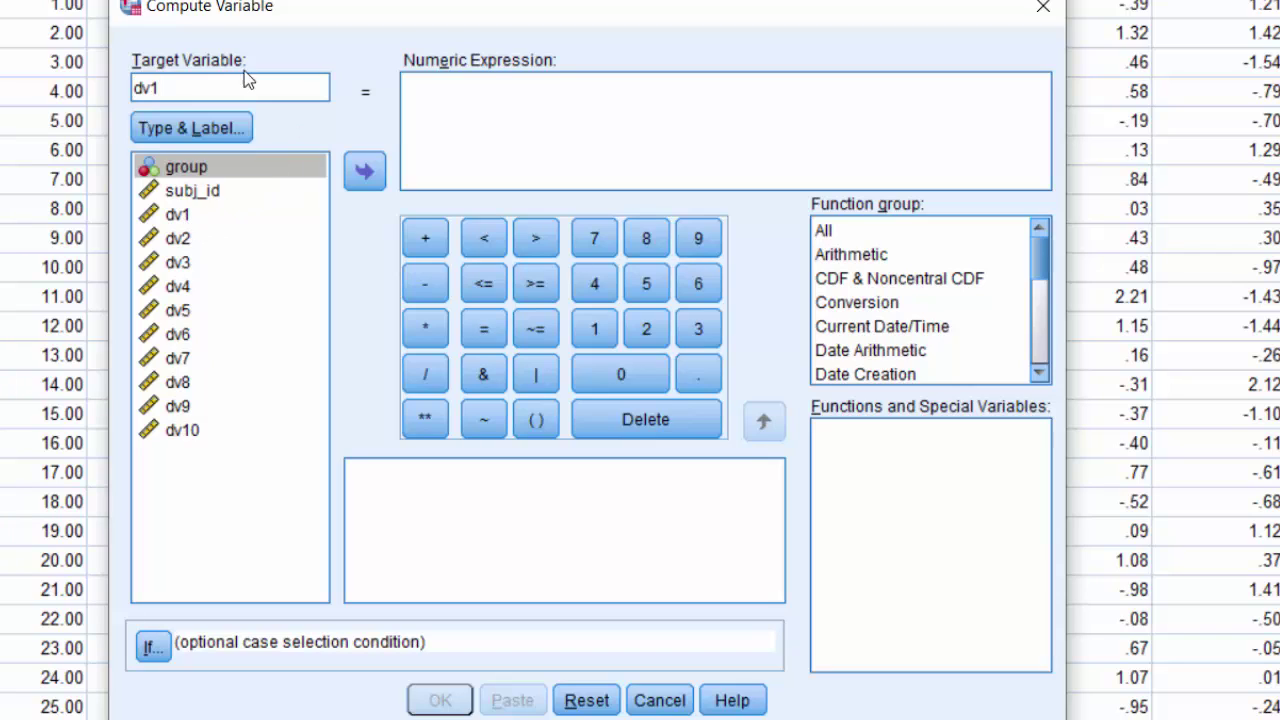
click(453, 91)
text(dv)
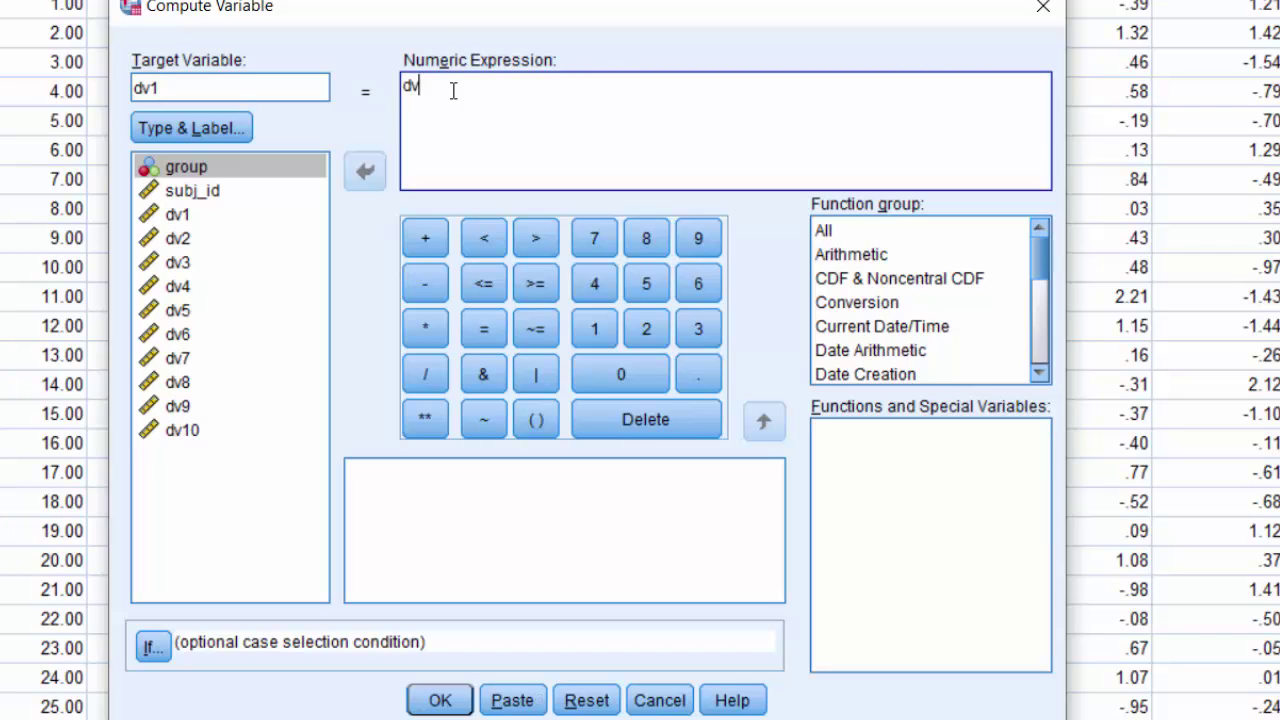
text(1 + 0.3)
Step: Restrict the computation to cases where group = 2, then run it and accept changing the existing variable
click(152, 648)
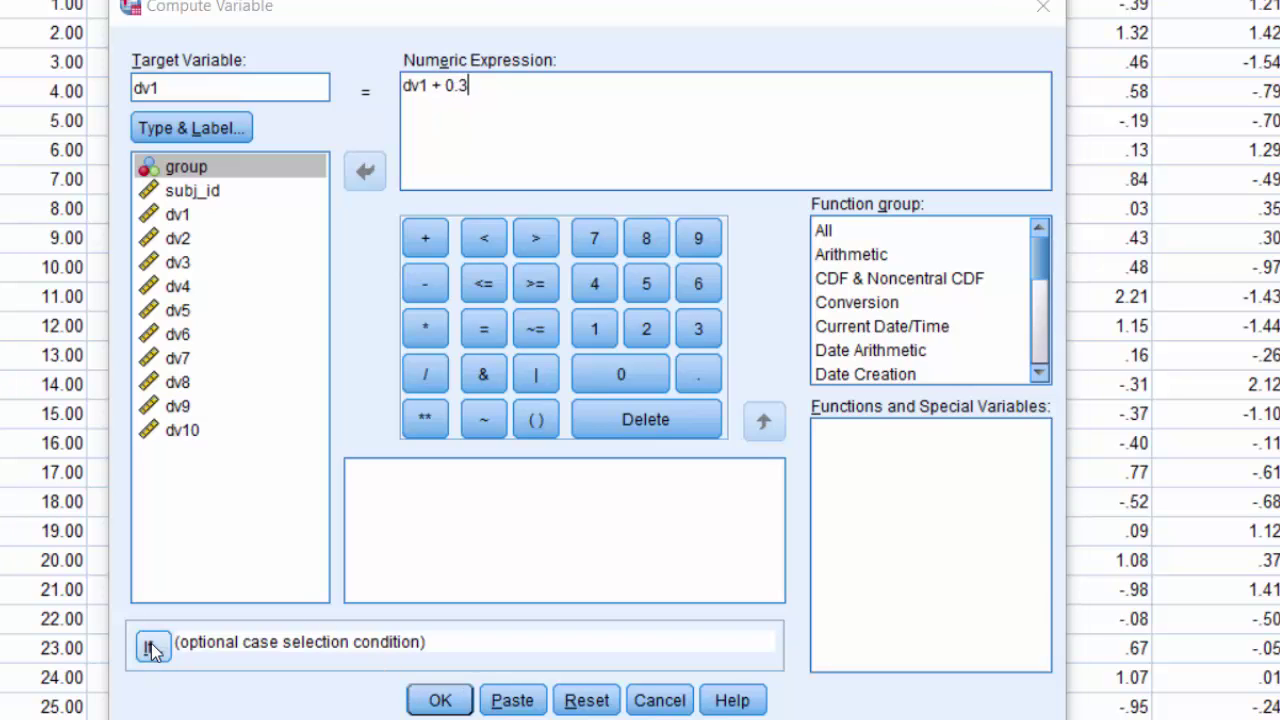
drag(1260, 337, 780, 87)
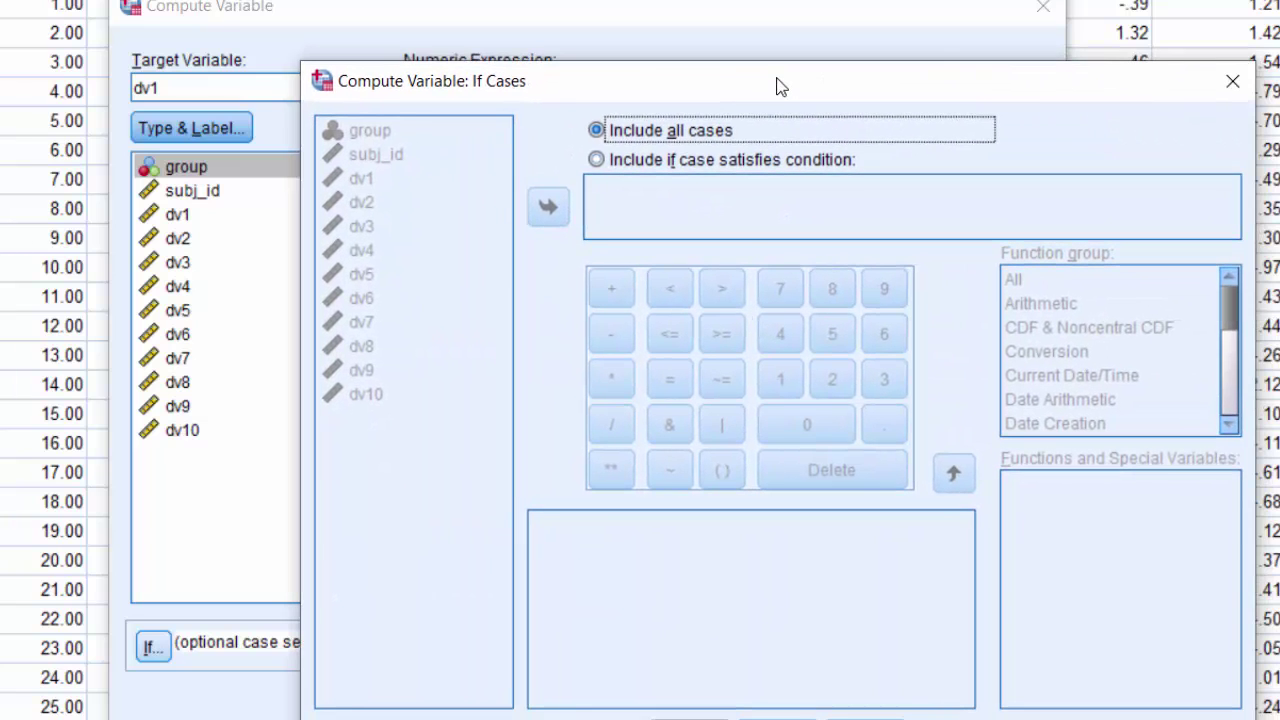
click(597, 160)
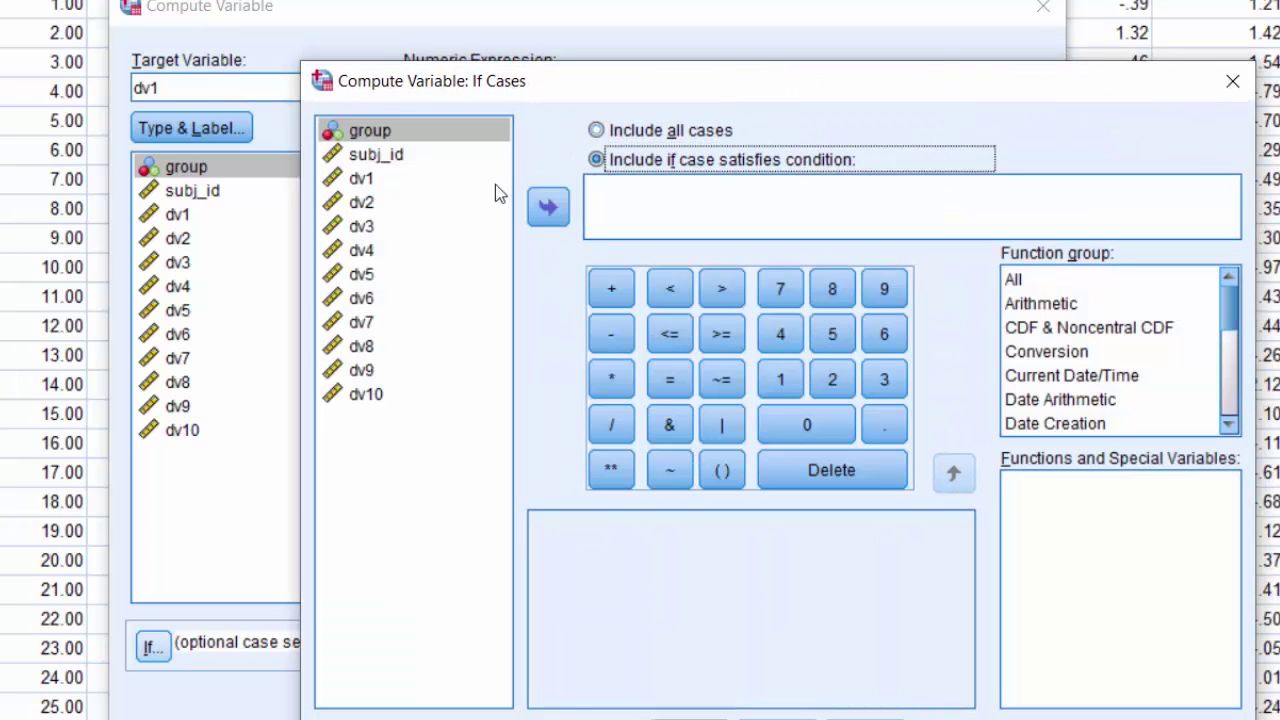
click(372, 132)
click(548, 207)
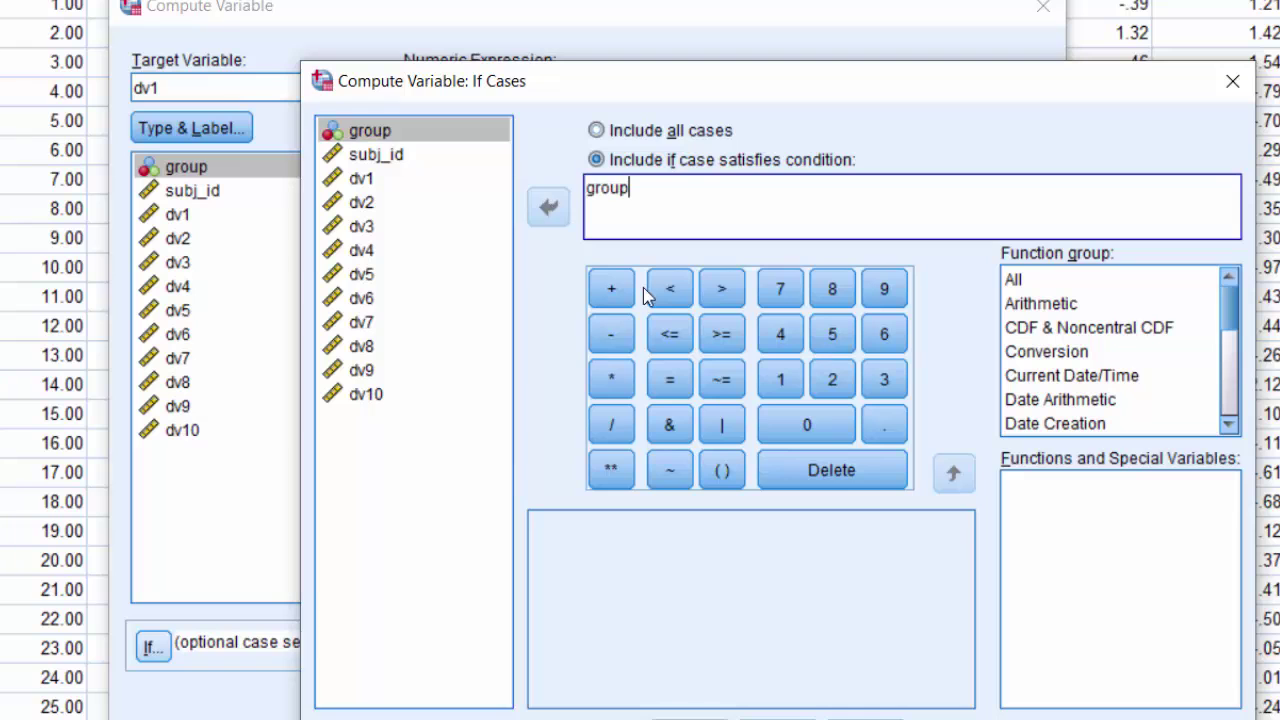
click(686, 378)
click(838, 386)
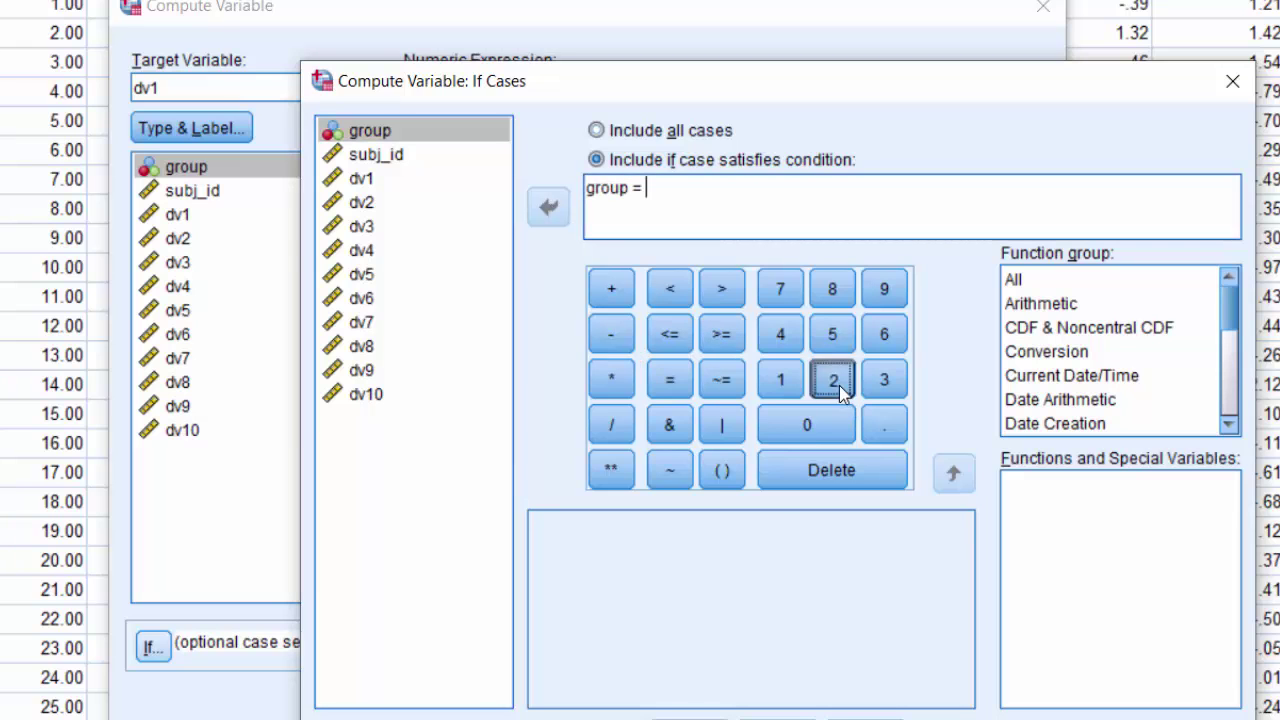
click(706, 705)
click(440, 700)
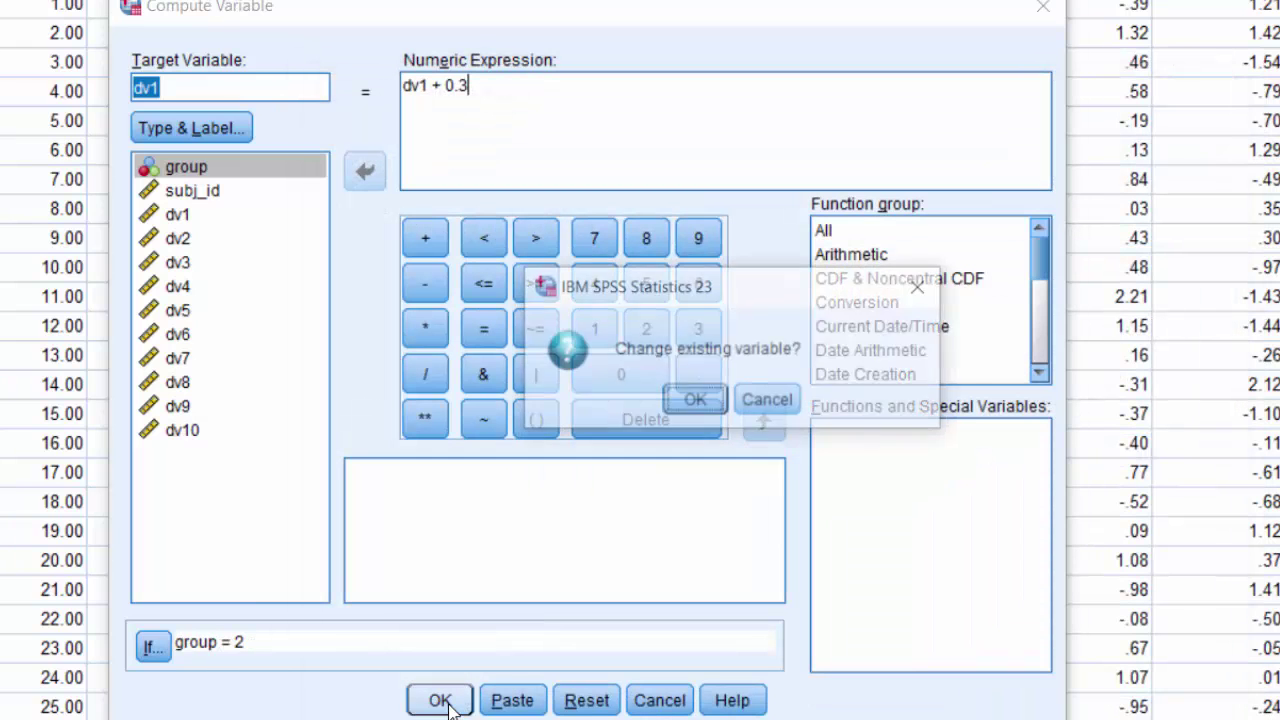
click(700, 400)
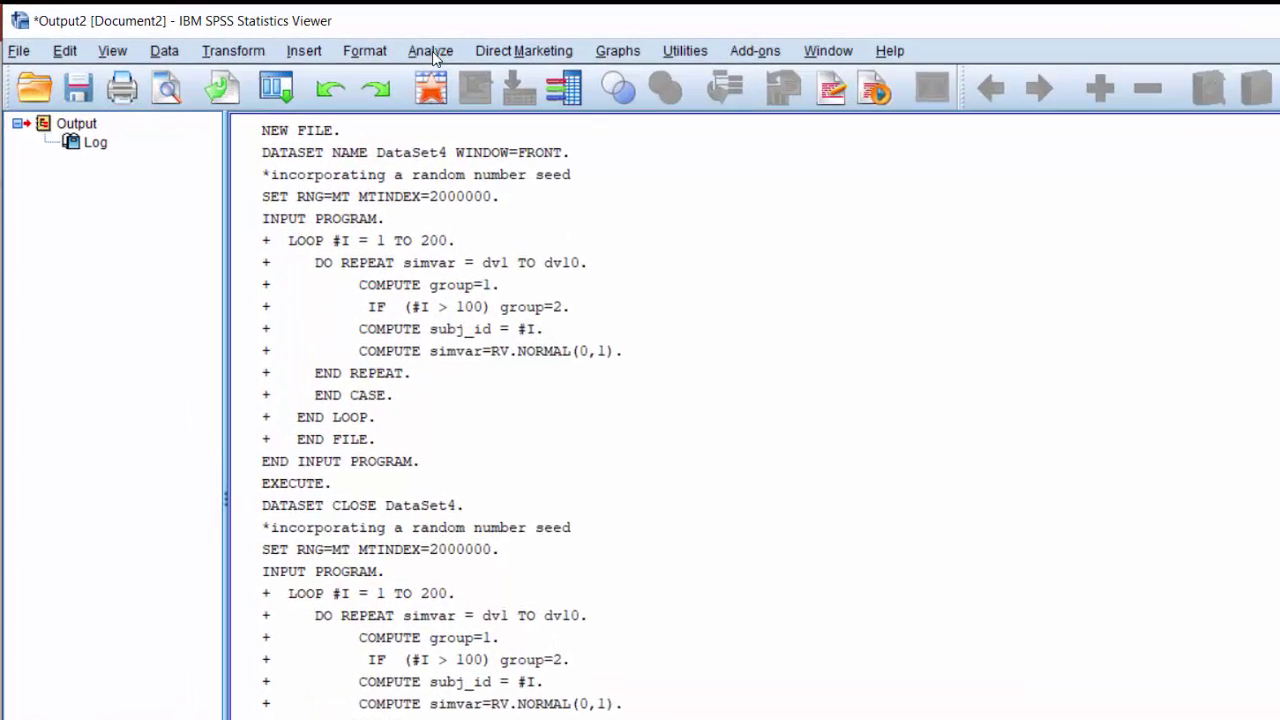
Step: Set up an Independent-Samples T Test with dv1 as the test variable and group as the grouping variable, and open the group definition
click(676, 80)
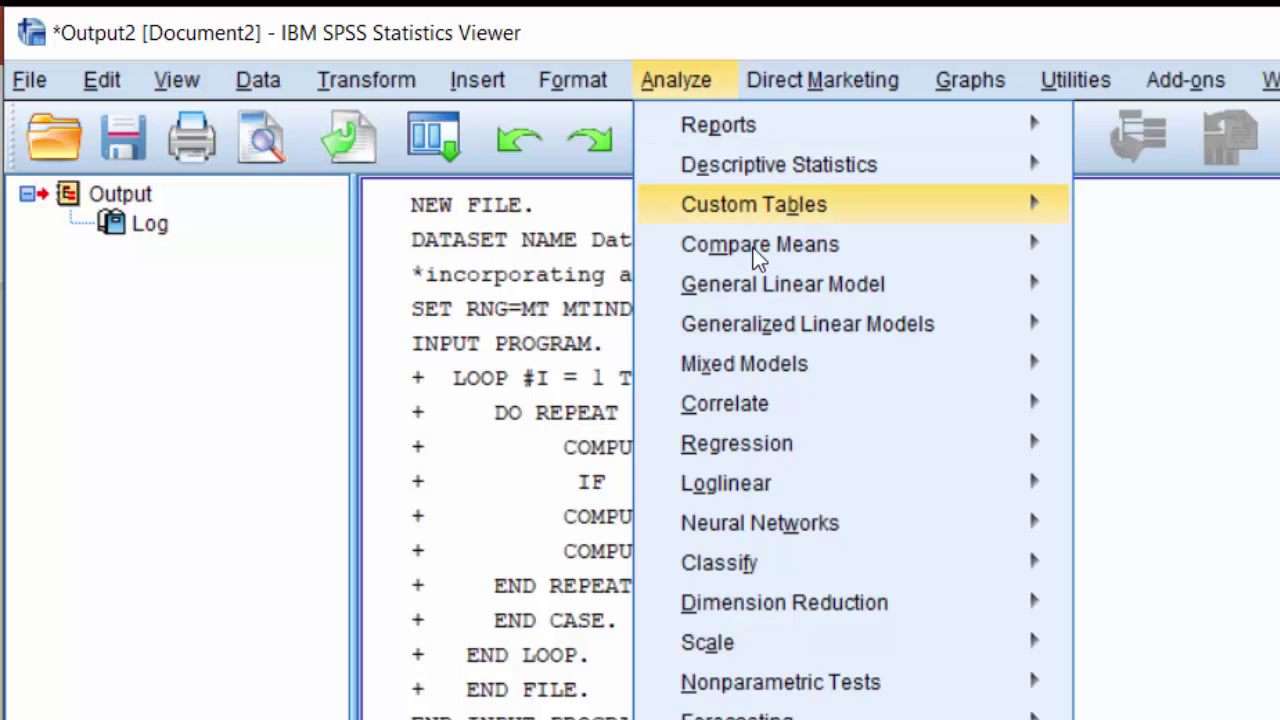
mouse_move(755, 266)
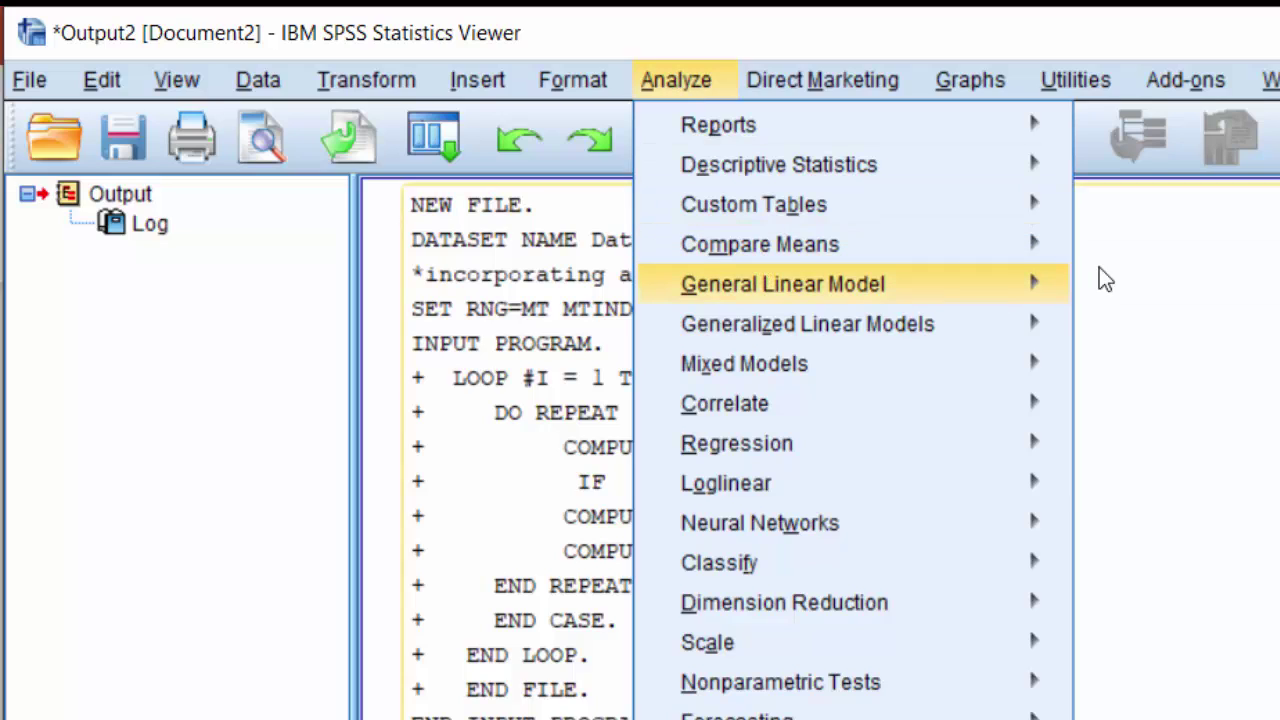
mouse_move(995, 250)
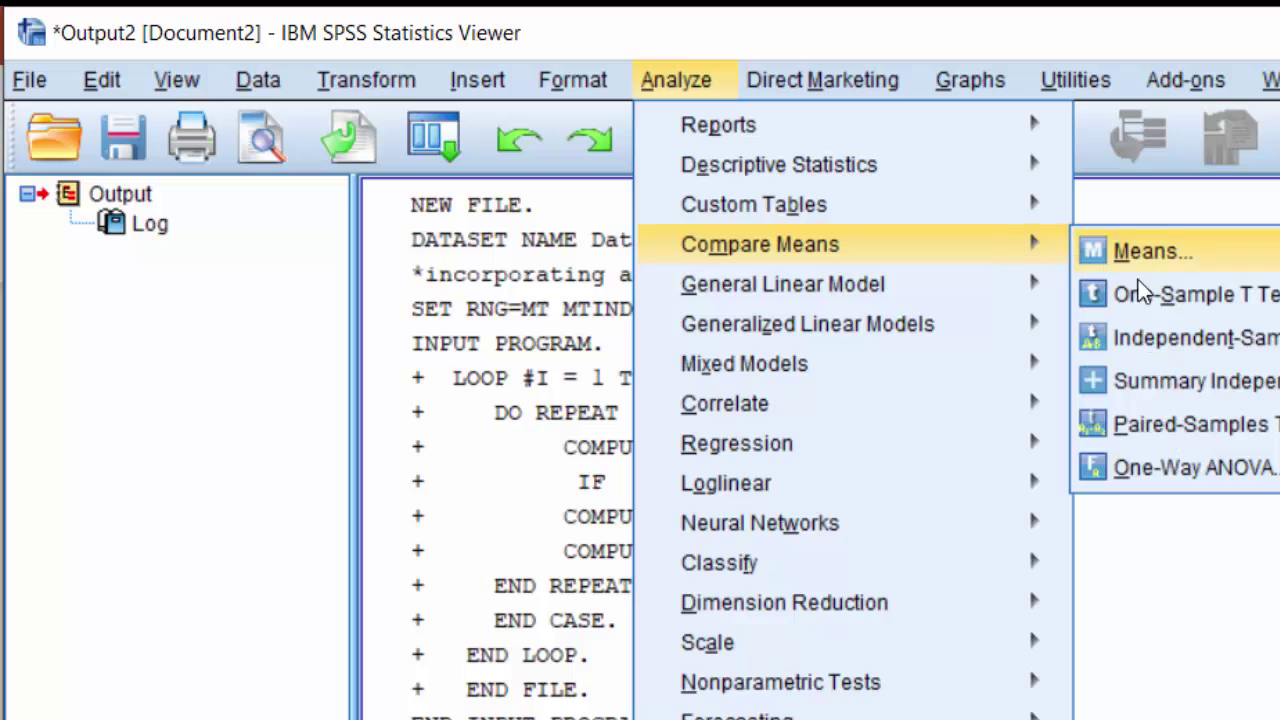
click(1176, 340)
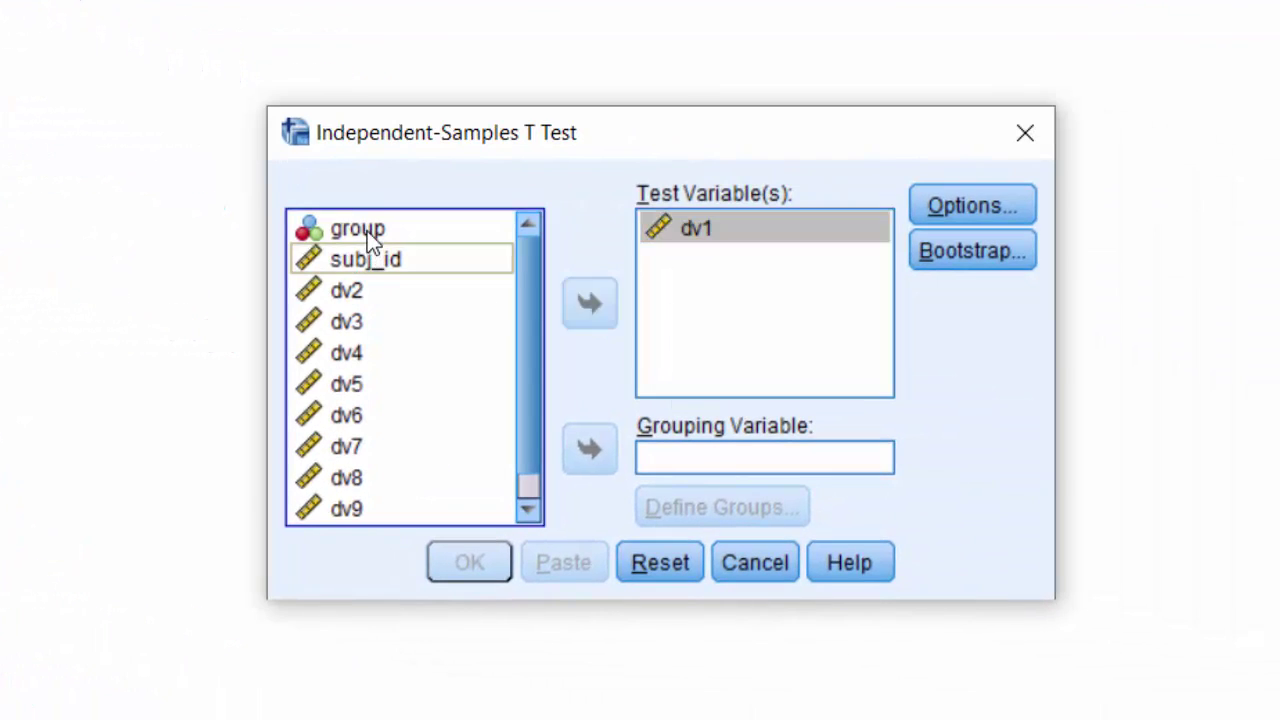
click(367, 231)
click(589, 455)
click(664, 515)
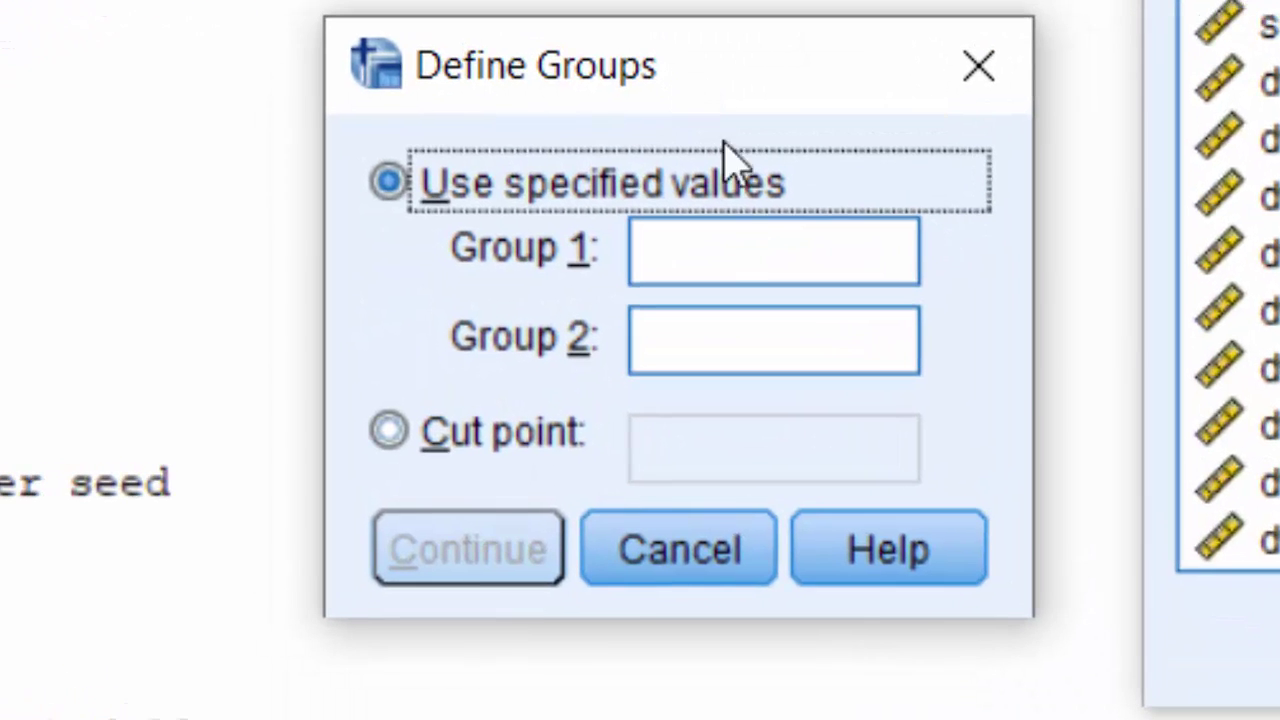
Step: Define the groups by the specified values 1 and 2, and run the t test
click(726, 254)
text(1)
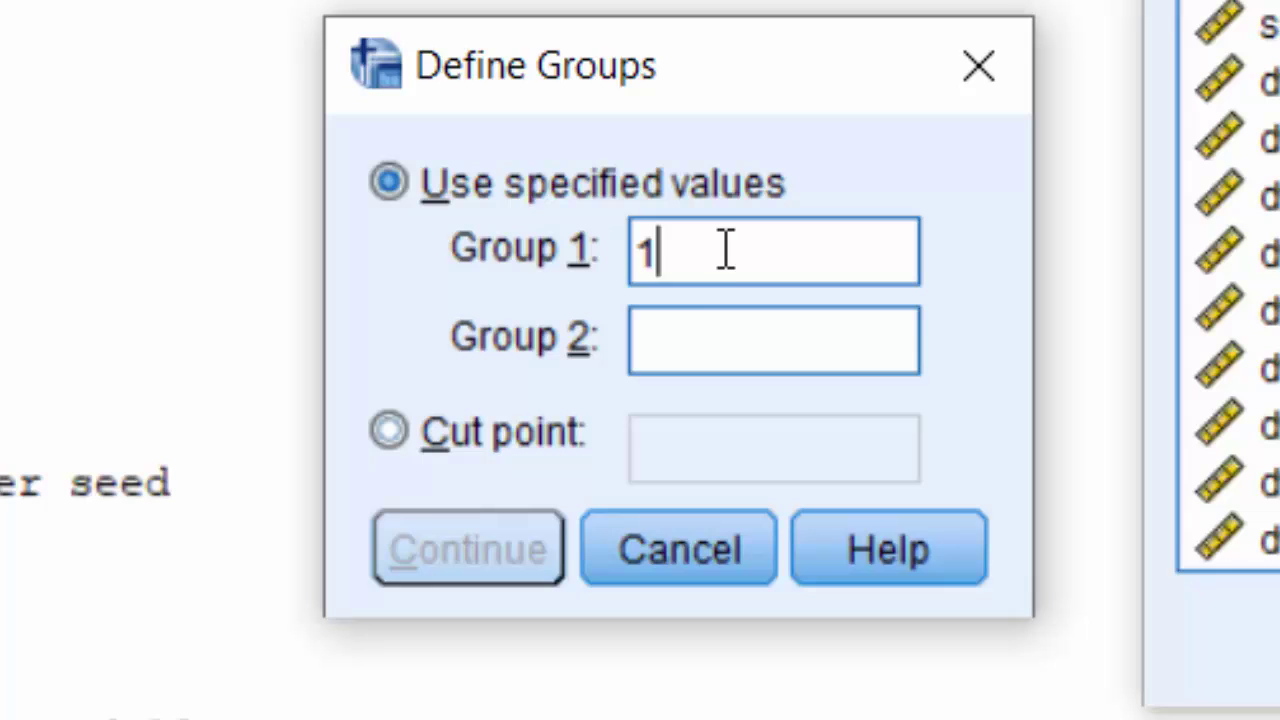
click(708, 328)
text(2)
click(482, 558)
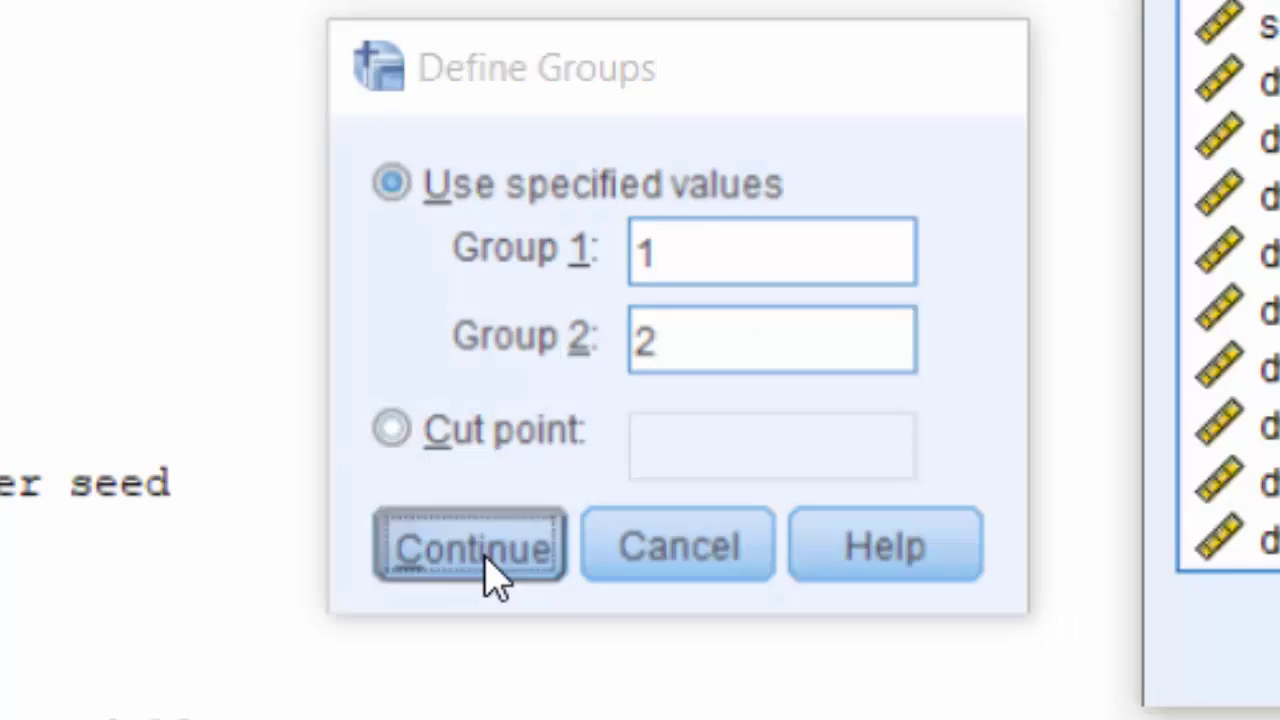
key(Return)
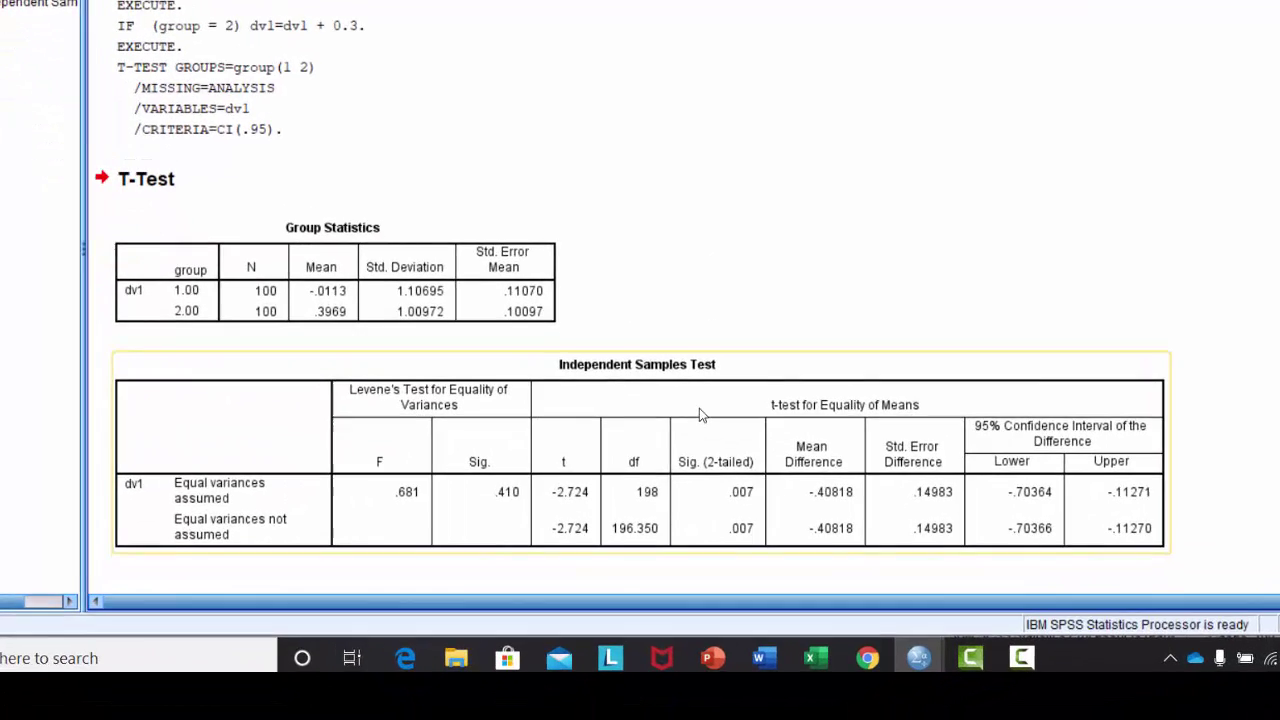
click(604, 352)
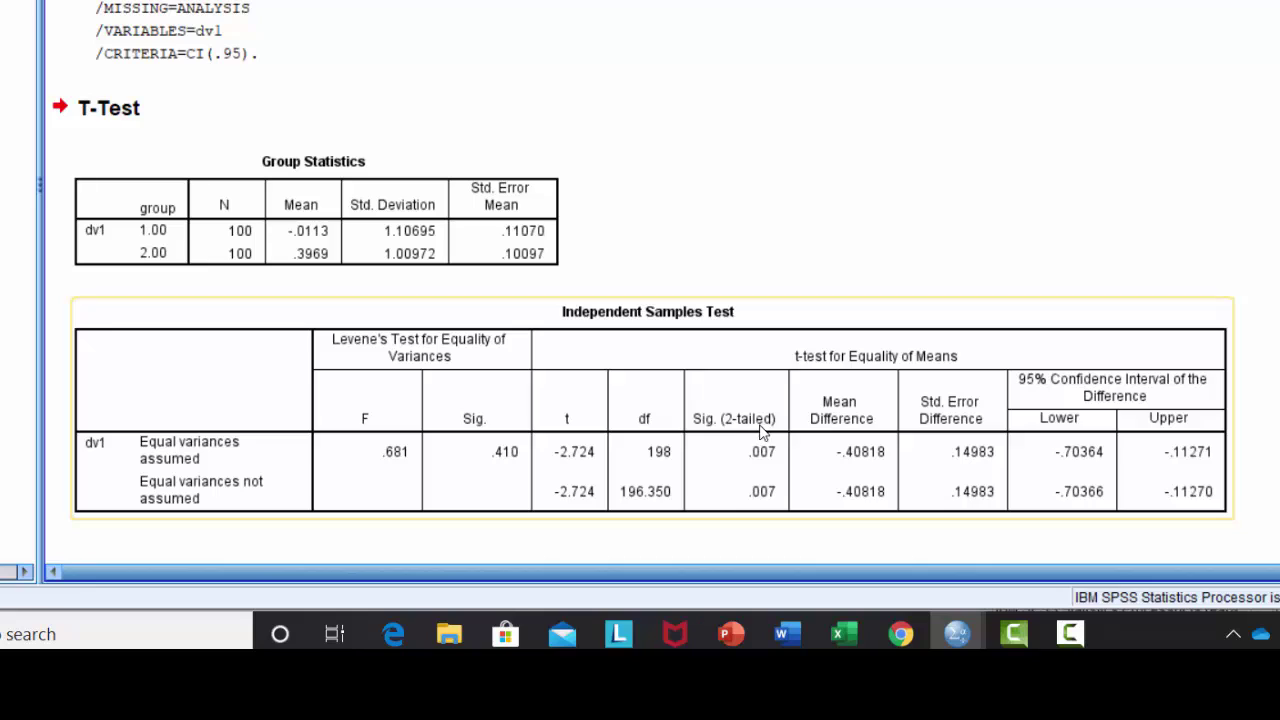
click(400, 262)
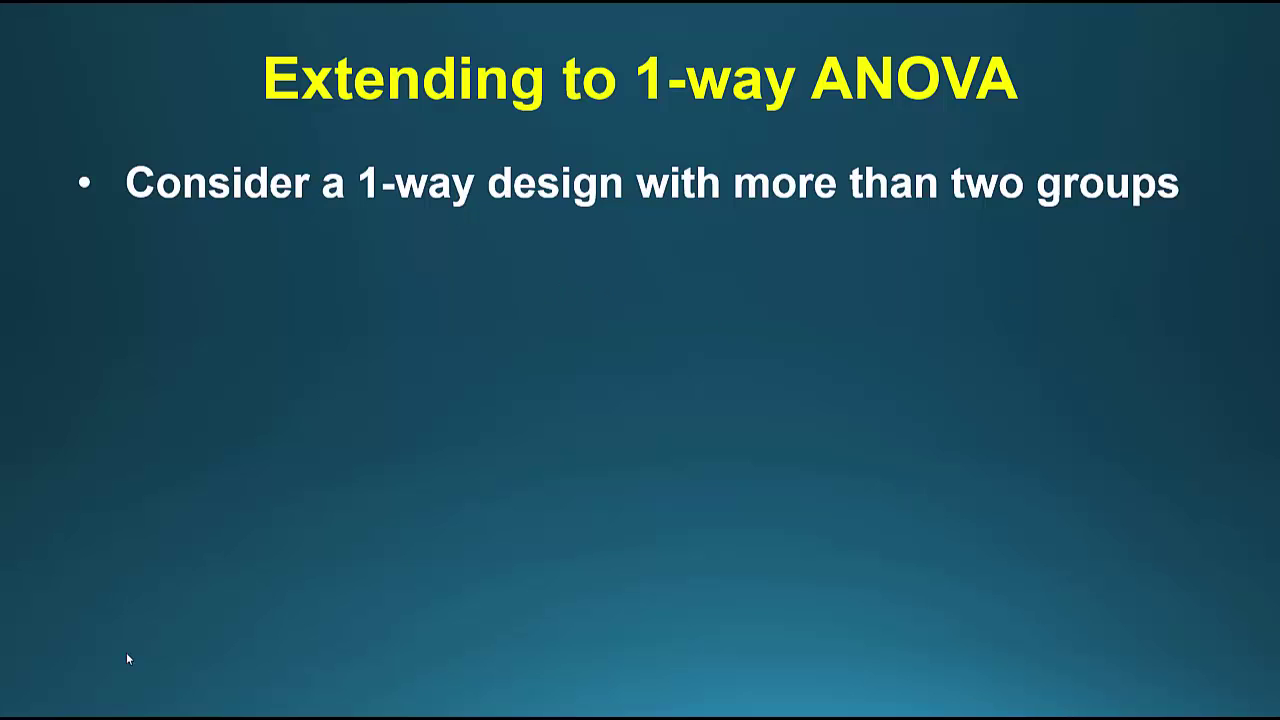
click(47, 706)
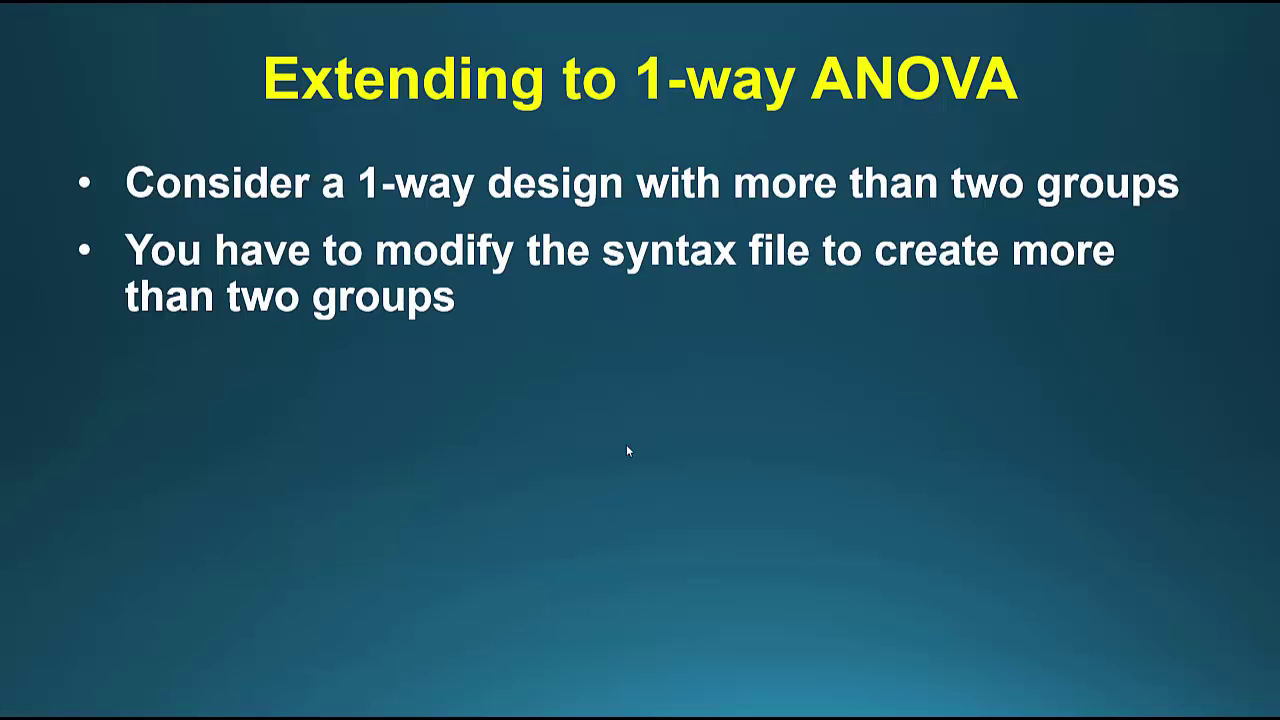
click(45, 706)
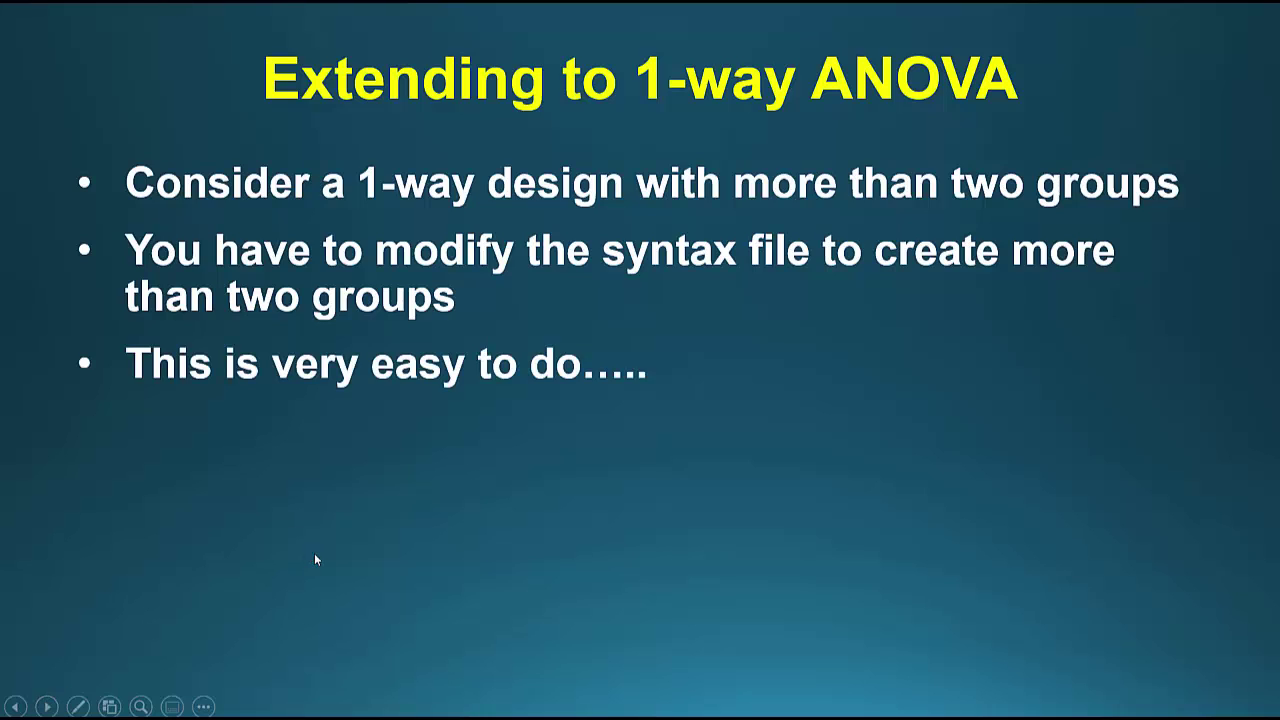
Step: Switch to the SPSS syntax editor and set the upper limit of the second program's LOOP to 300
key(alt+Tab)
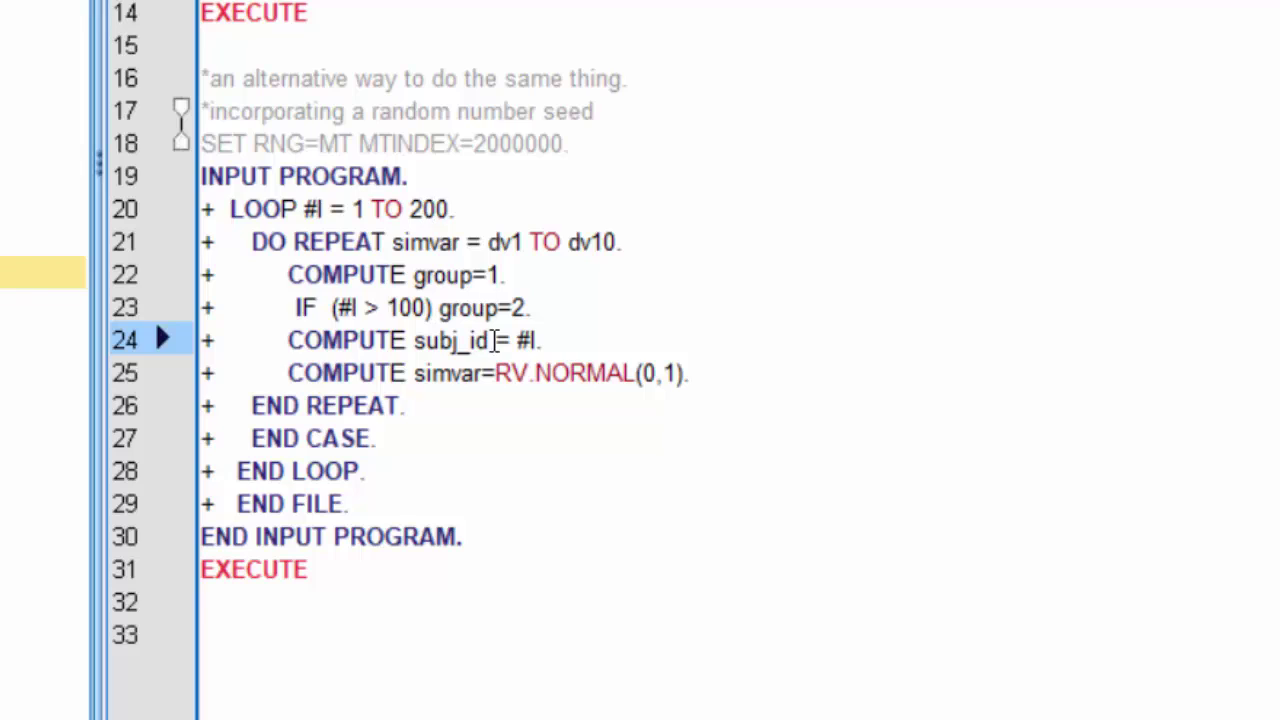
click(424, 207)
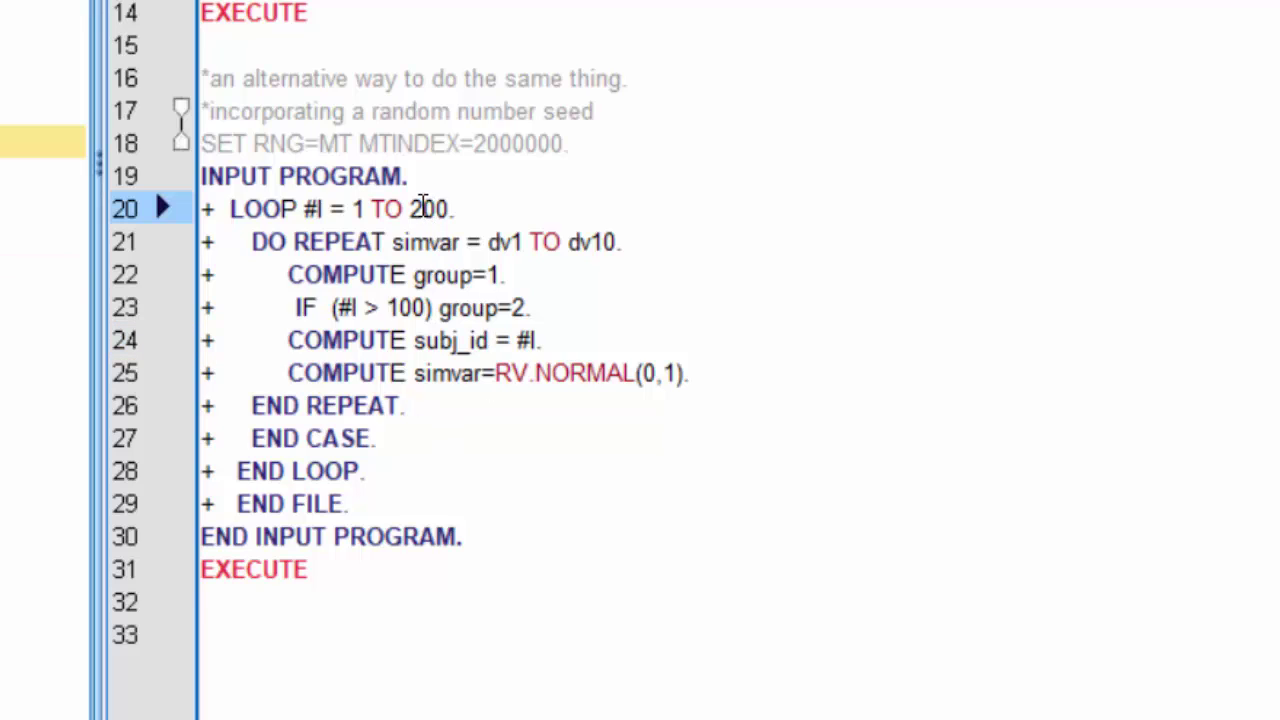
key(BackSpace)
text(3)
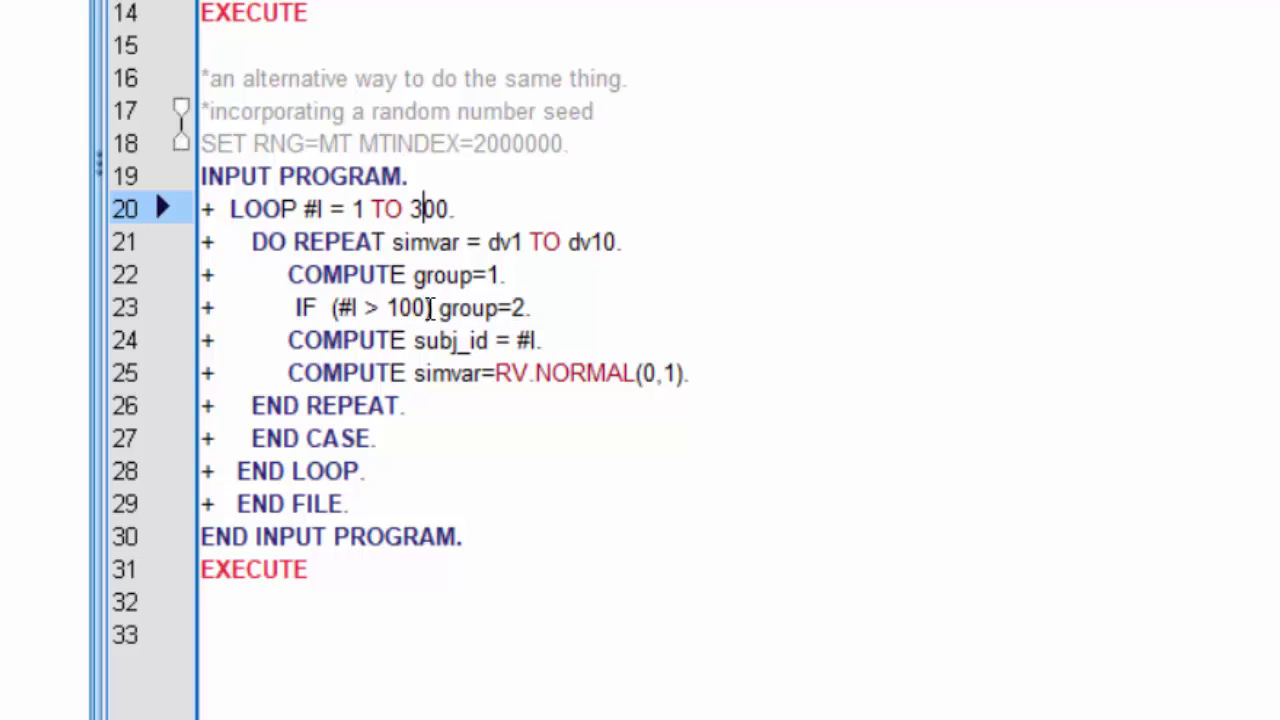
Step: Extend the condition of the group=2 IF statement to (#I > 100 & #I<201)
click(432, 310)
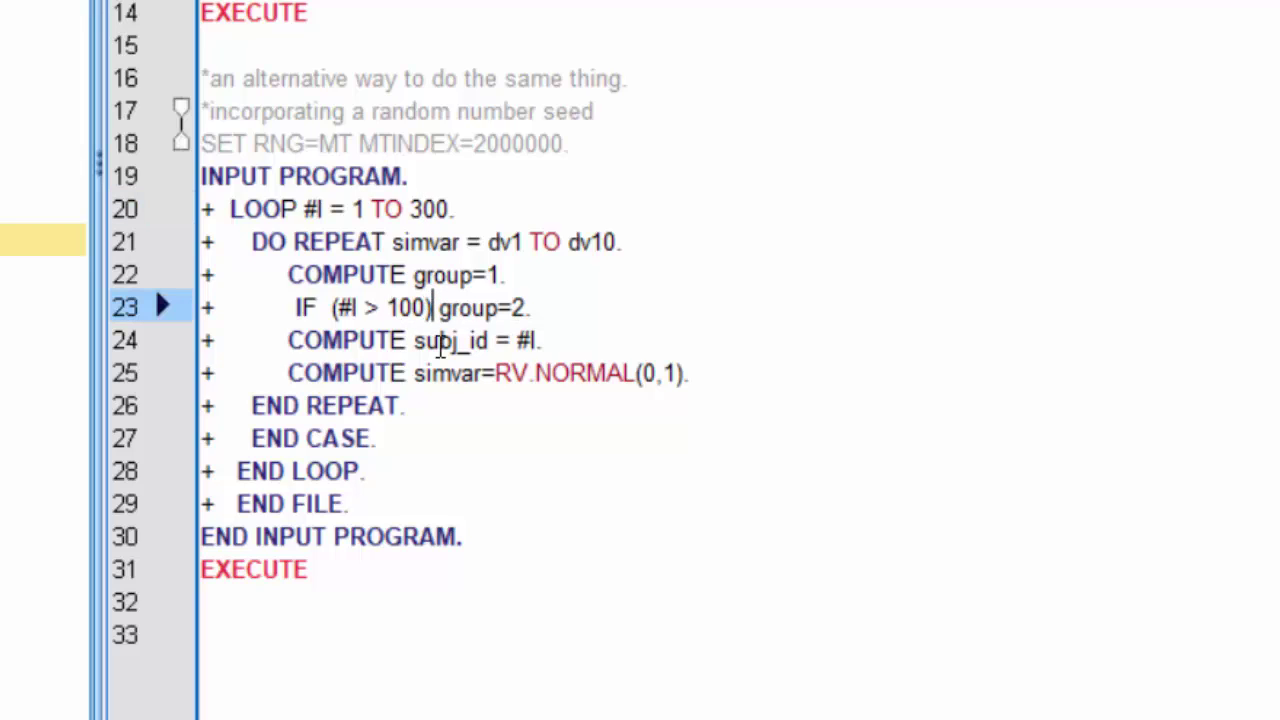
key(Left)
text(&)
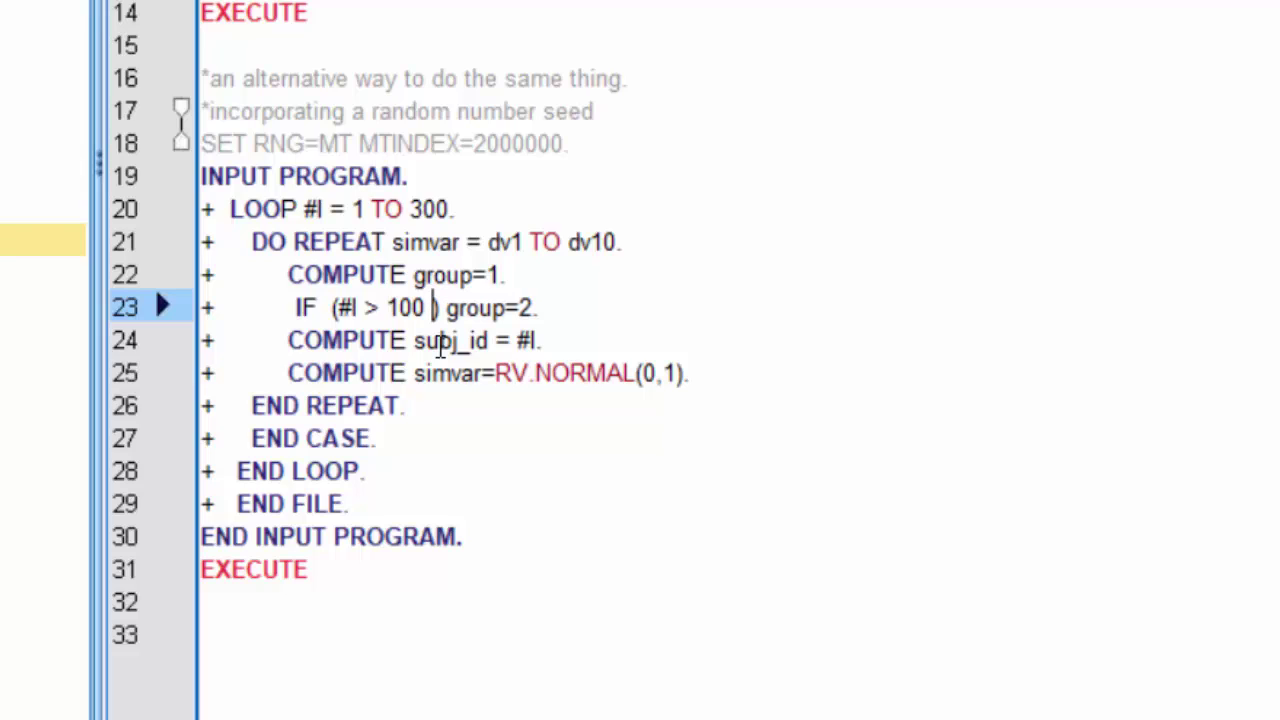
text( #)
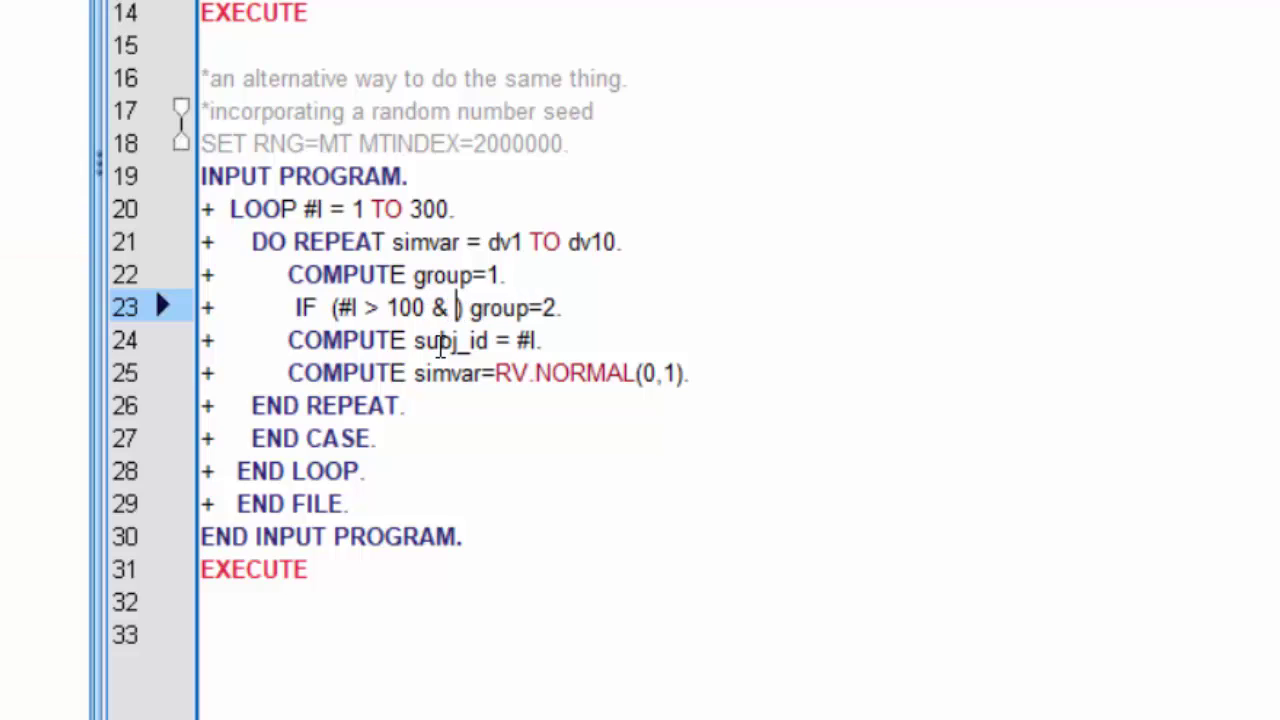
text(i)
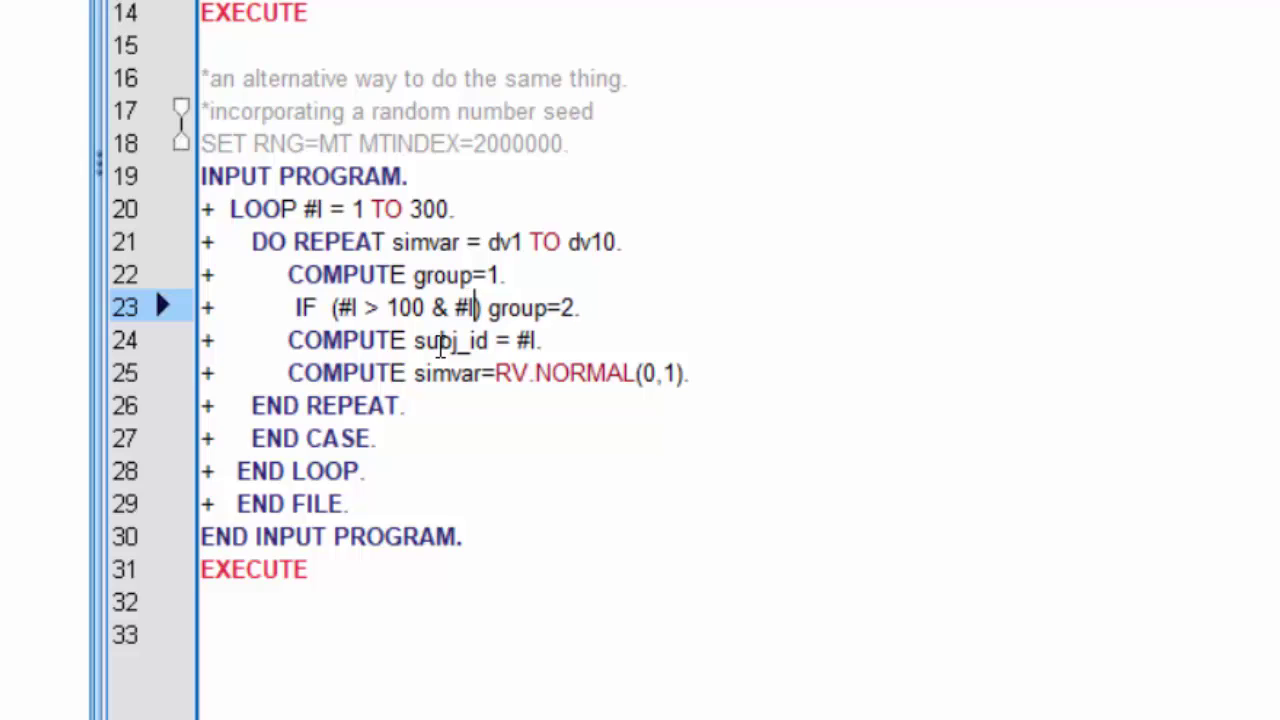
text(<201)
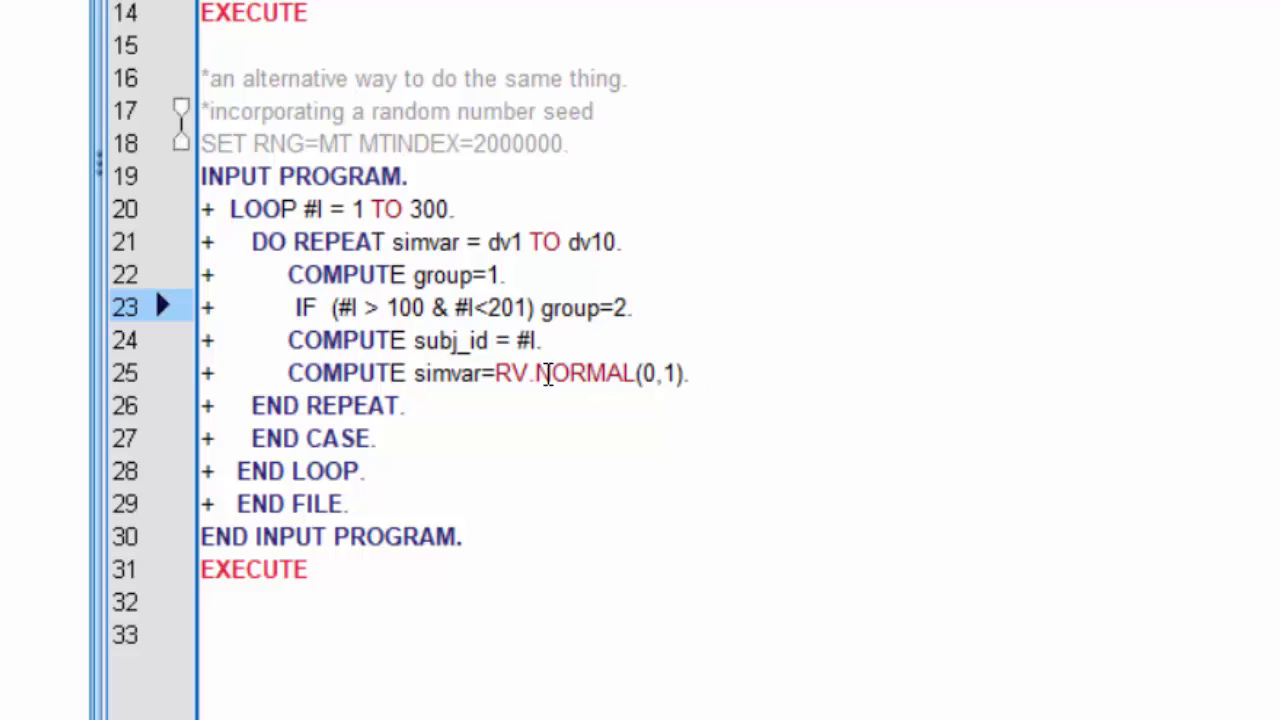
Step: Duplicate the group=2 IF line beneath itself and change the copy to IF (#I > 200) group=3
click(208, 325)
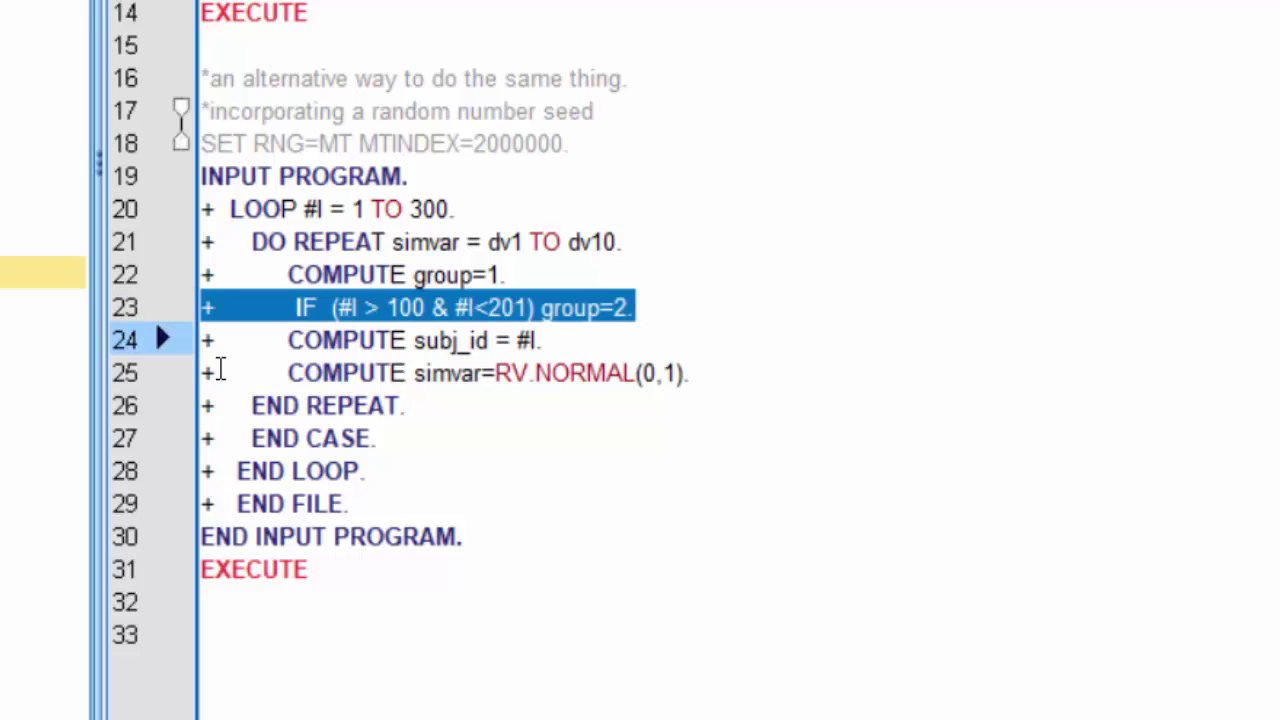
click(205, 343)
text(+       IF  (#I > 100 & #I<201) group=2.)
drag(527, 341, 387, 341)
text(200)
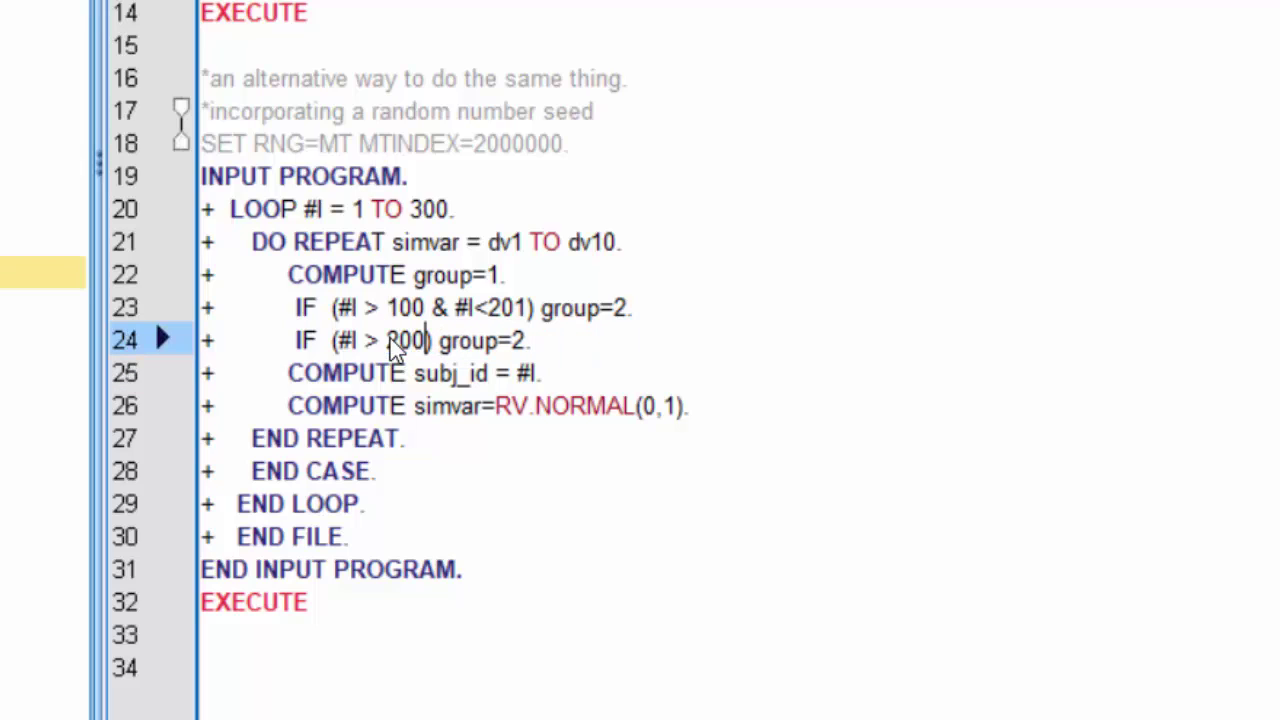
click(526, 341)
key(BackSpace)
text(3)
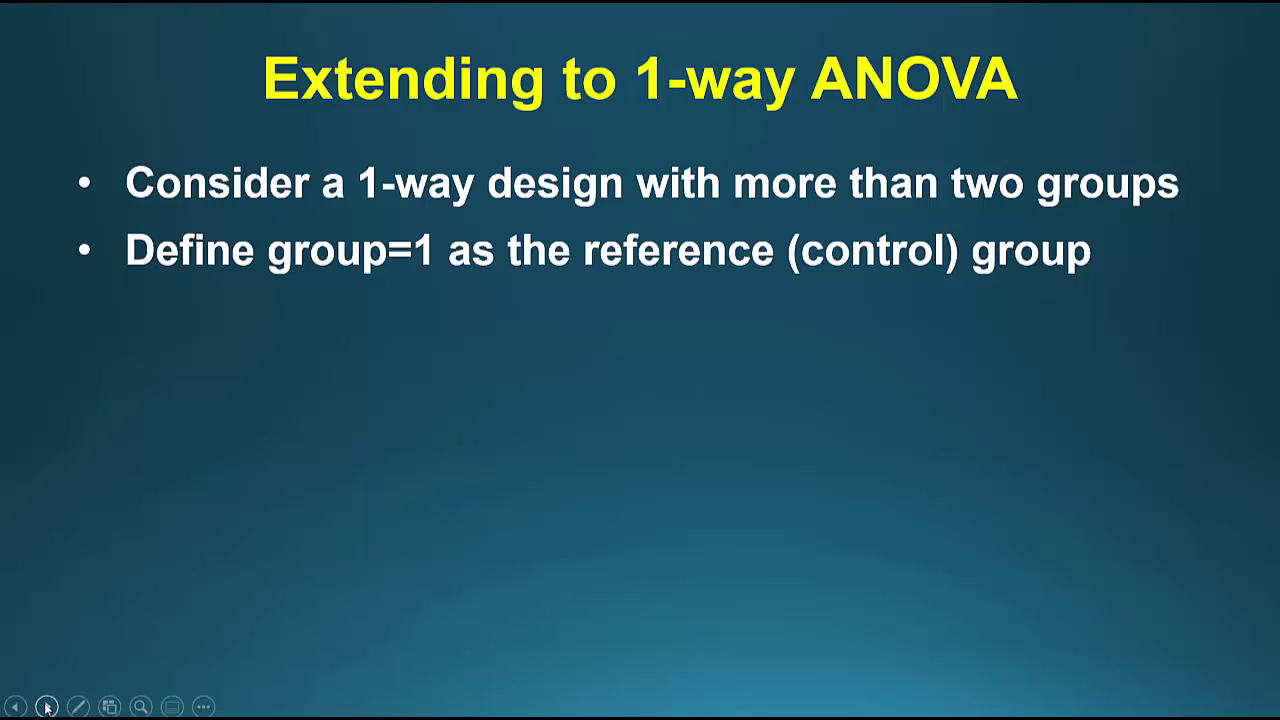
click(46, 707)
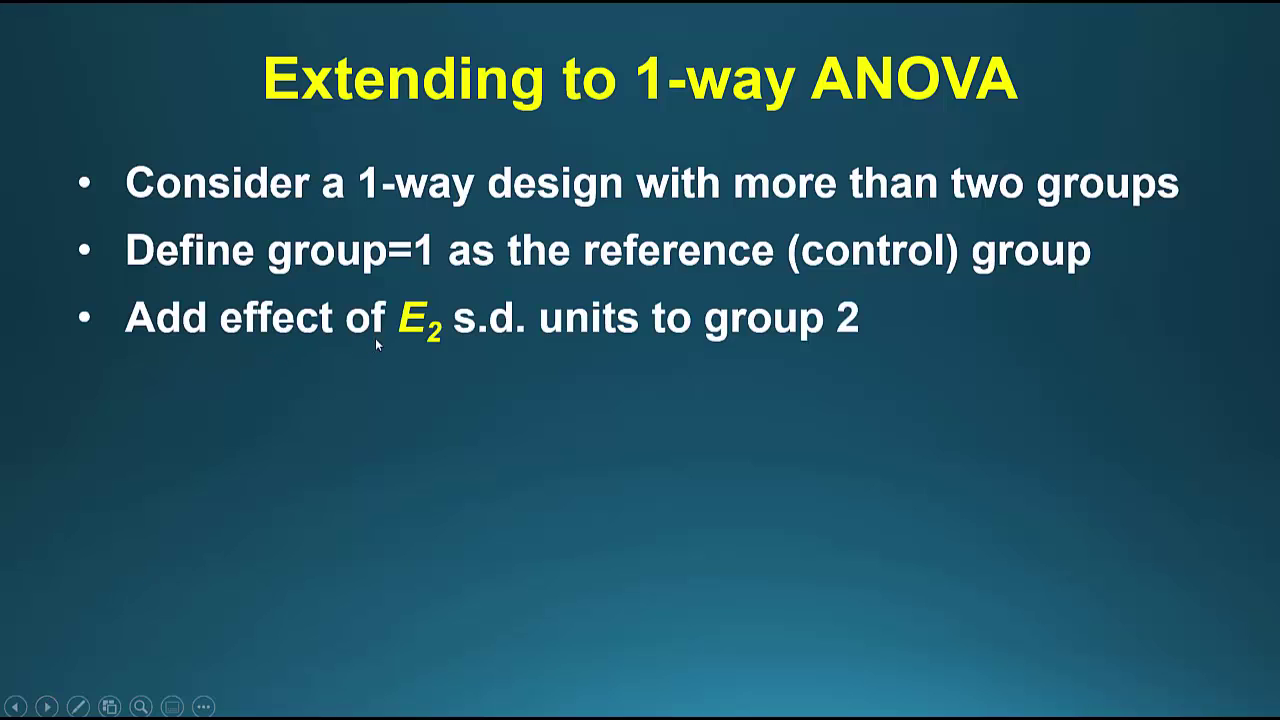
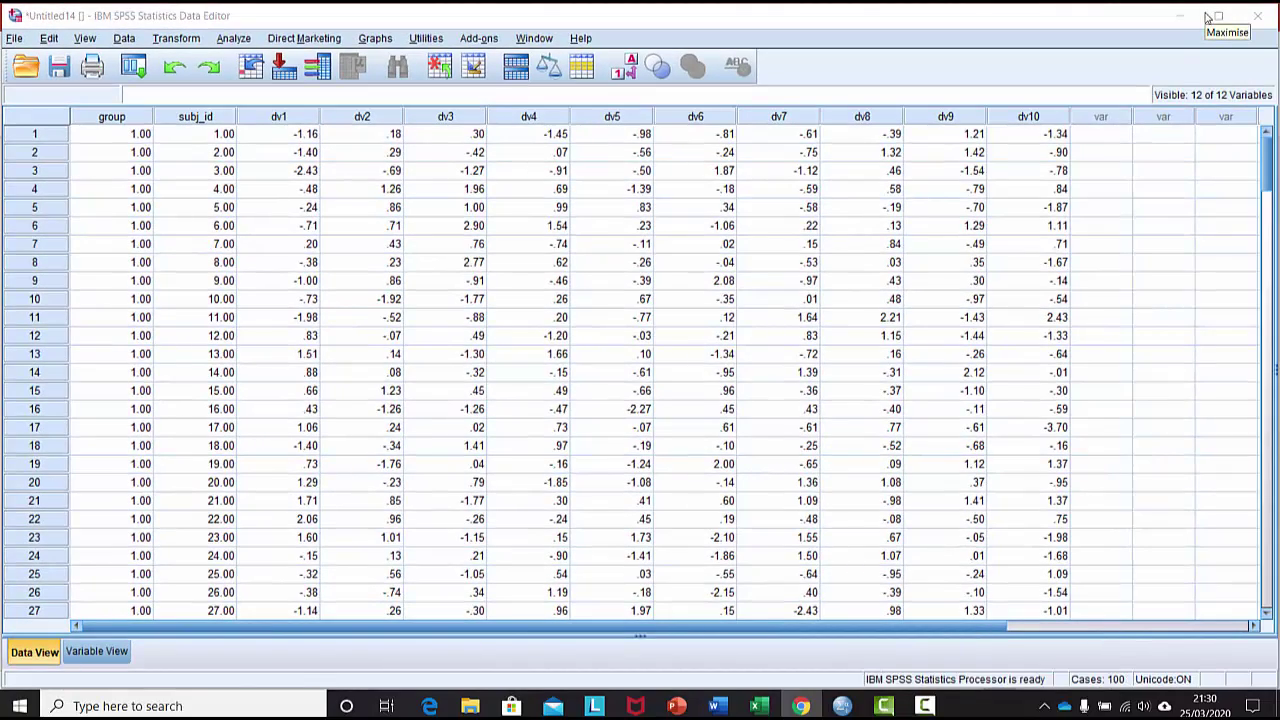
Step: Compute the new variable dv1new with the numeric expression 14*dv1 + 81
mouse_move(842, 708)
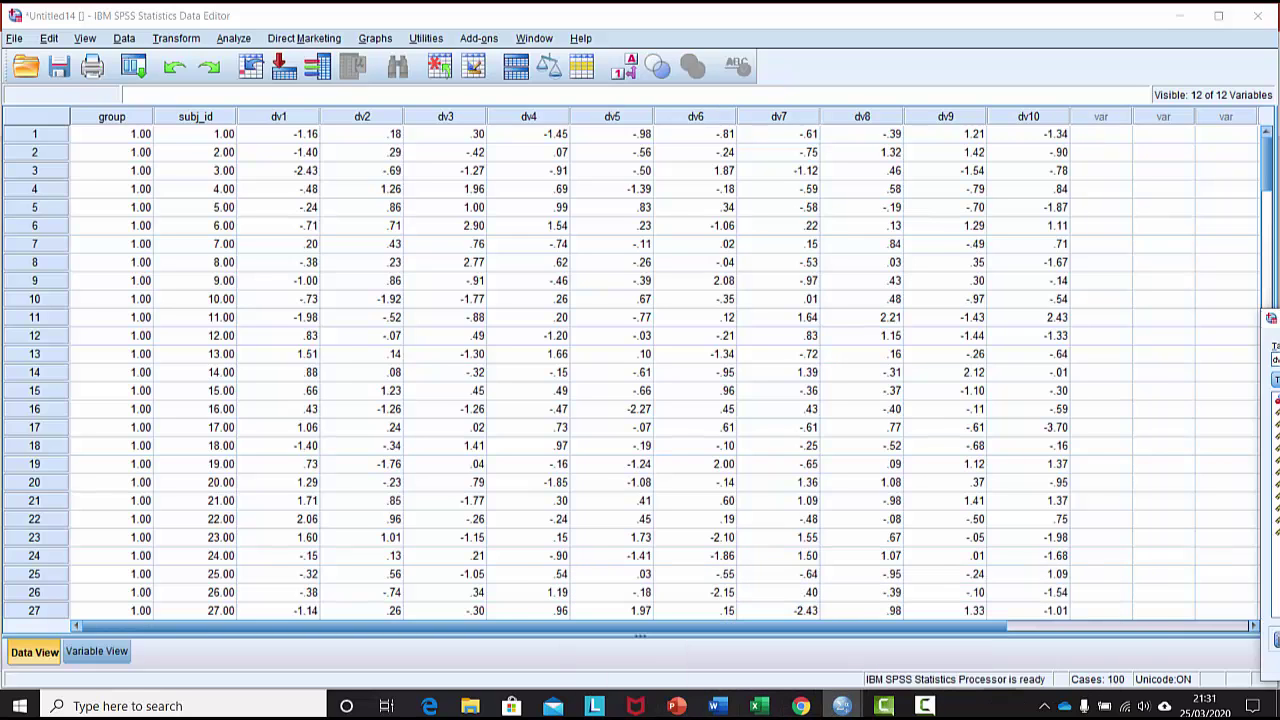
drag(794, 316, 528, 124)
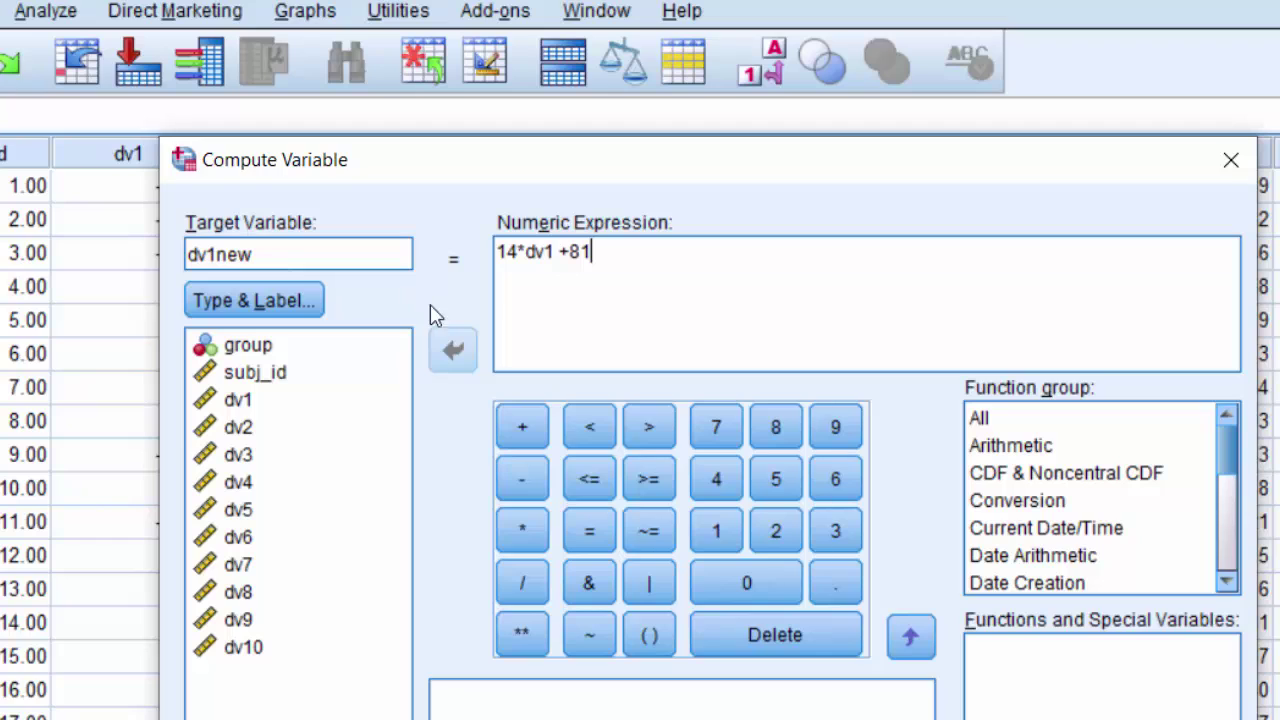
click(569, 252)
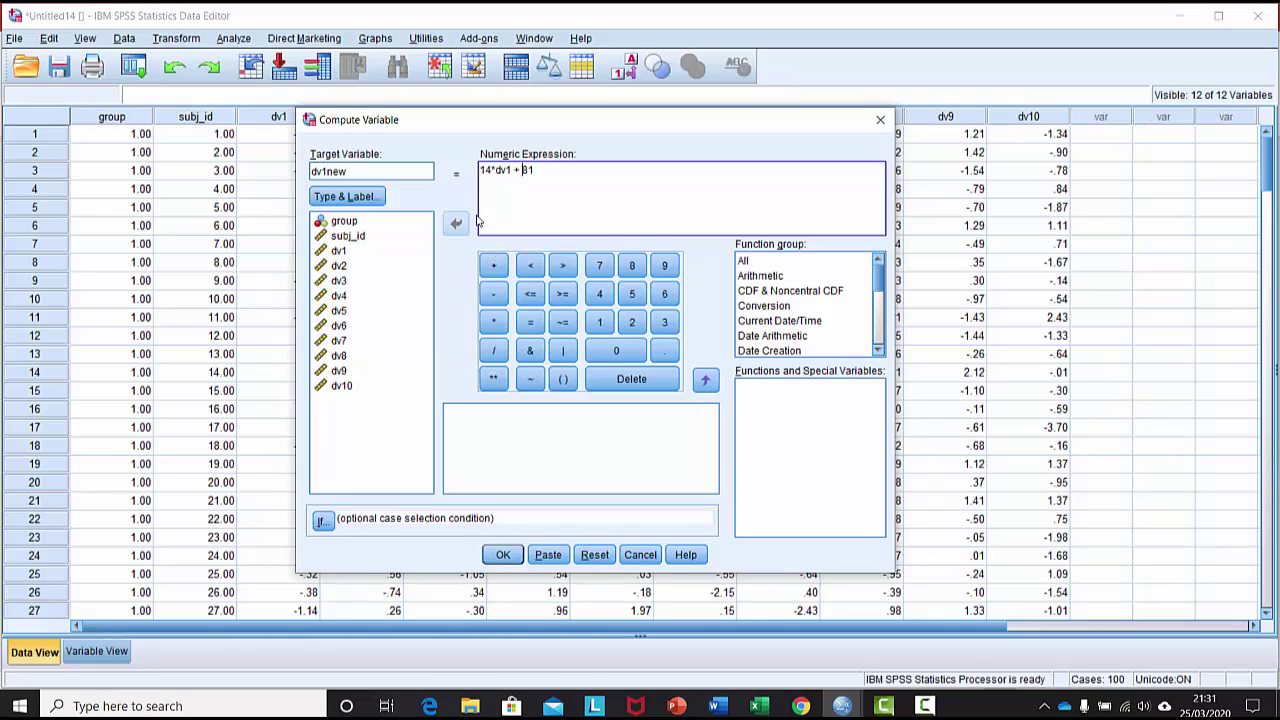
click(503, 556)
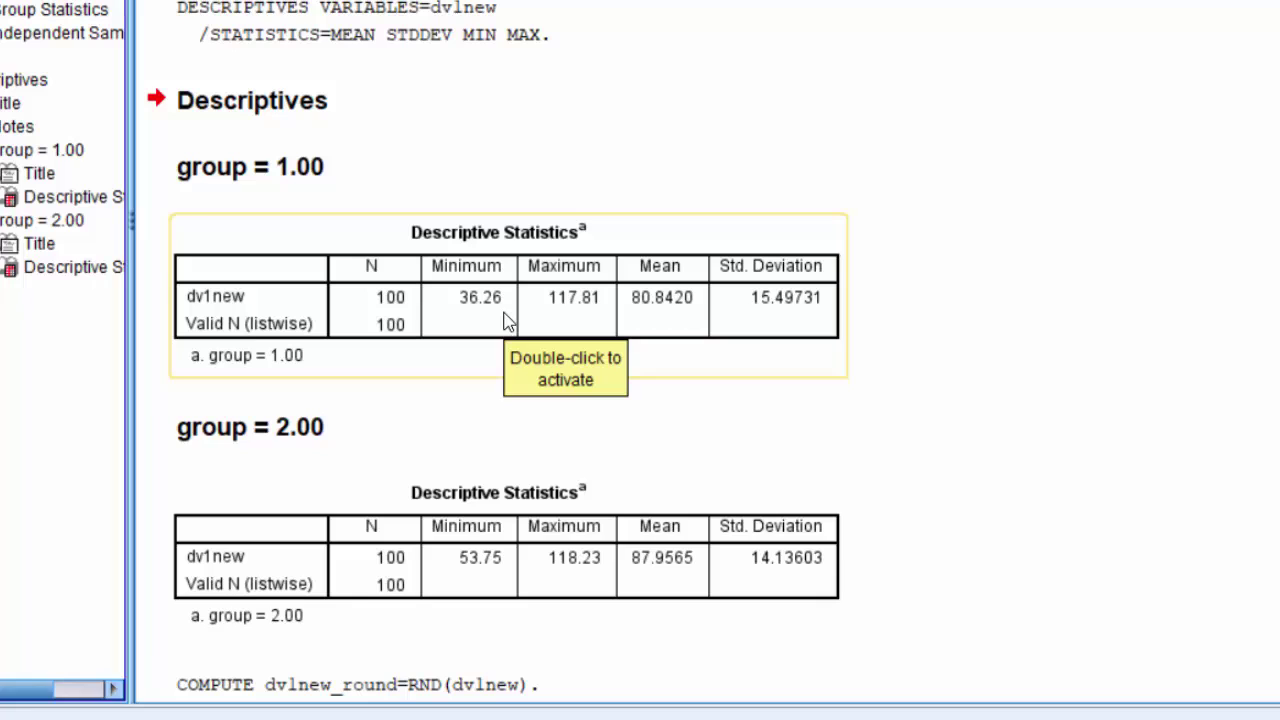
Step: Inspect the Compute Variable definition that rounds dv1new into dv1new_round with RND(dv1new), and cancel the dialog
click(214, 23)
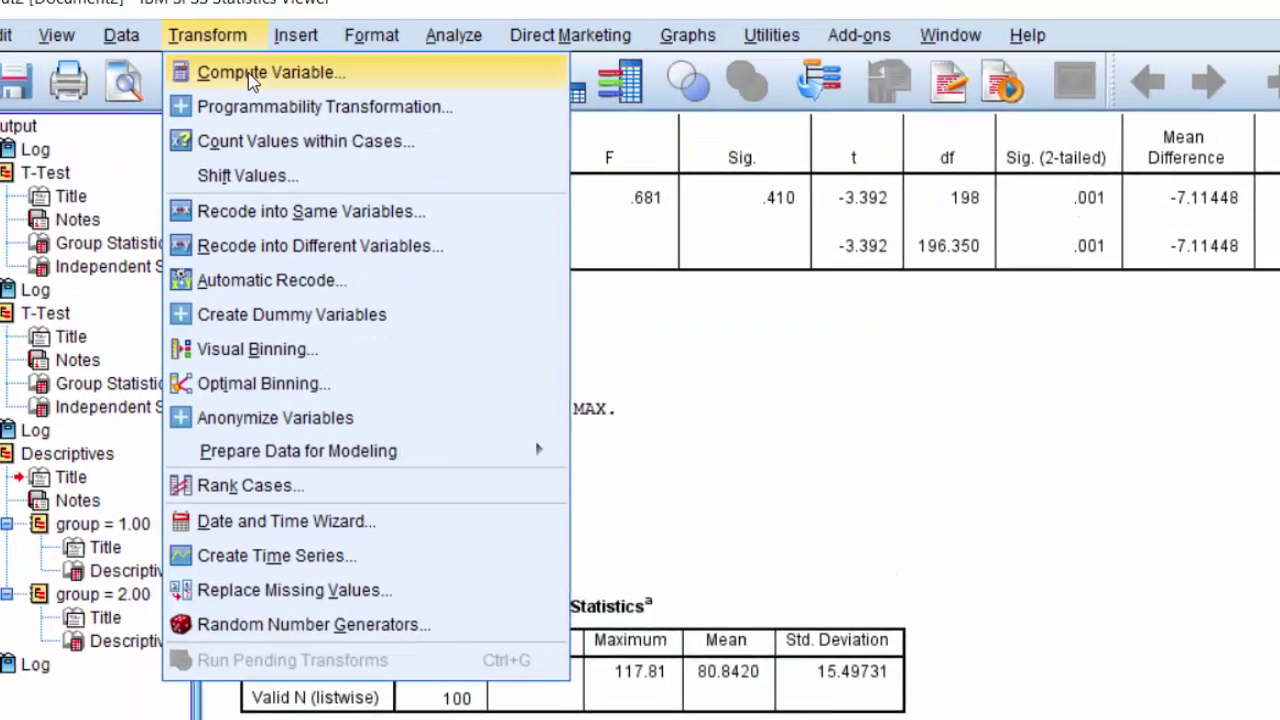
click(257, 66)
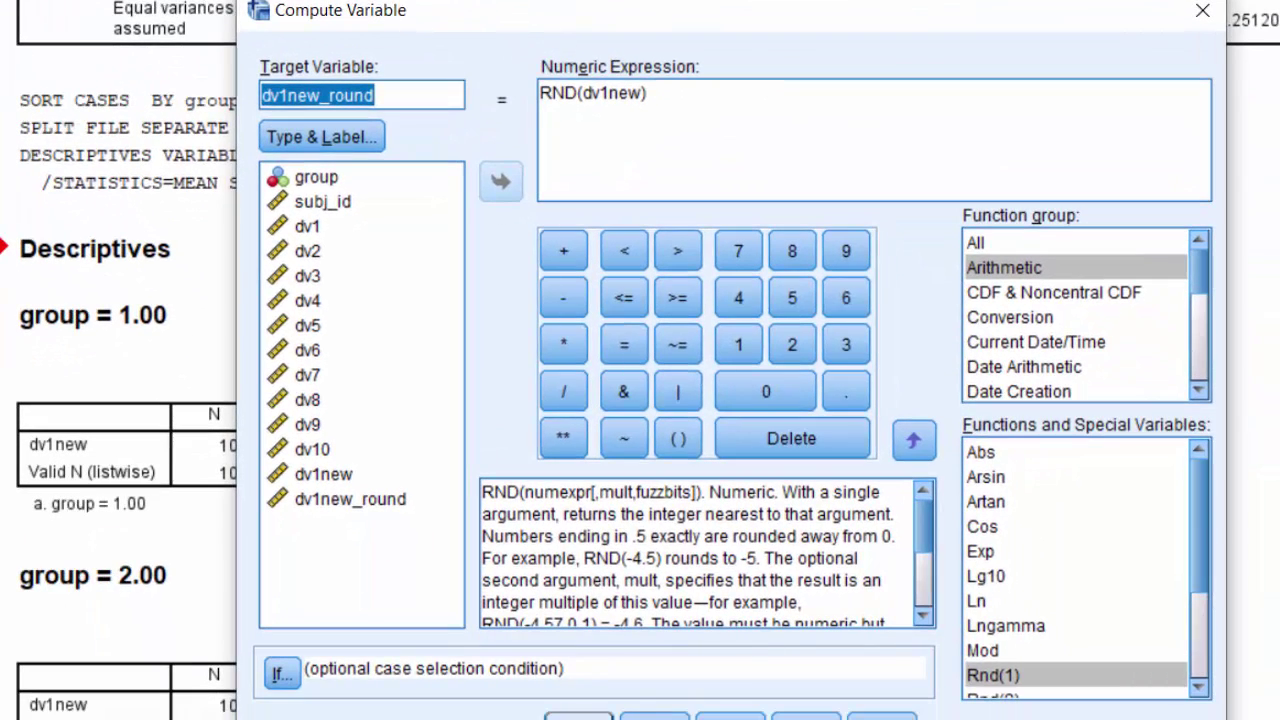
click(806, 715)
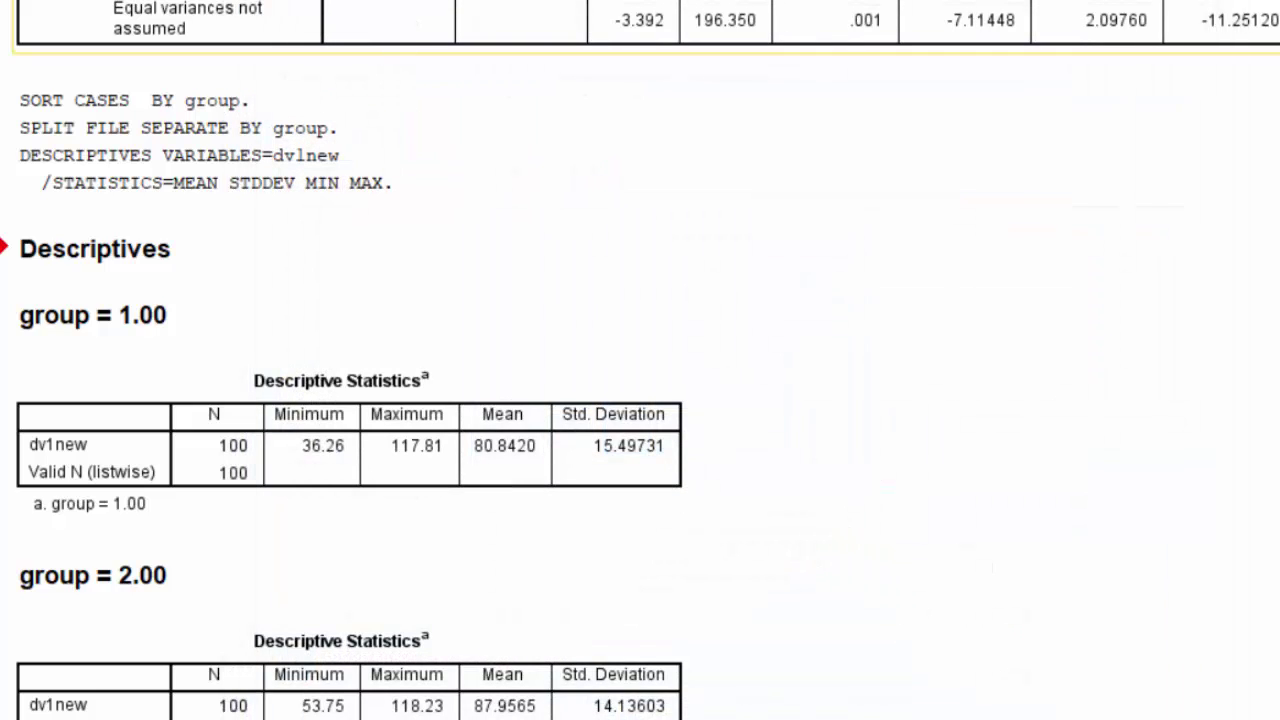
Step: Run Descriptives with dv1new_round as the analysed variable in place of dv1new
click(306, 59)
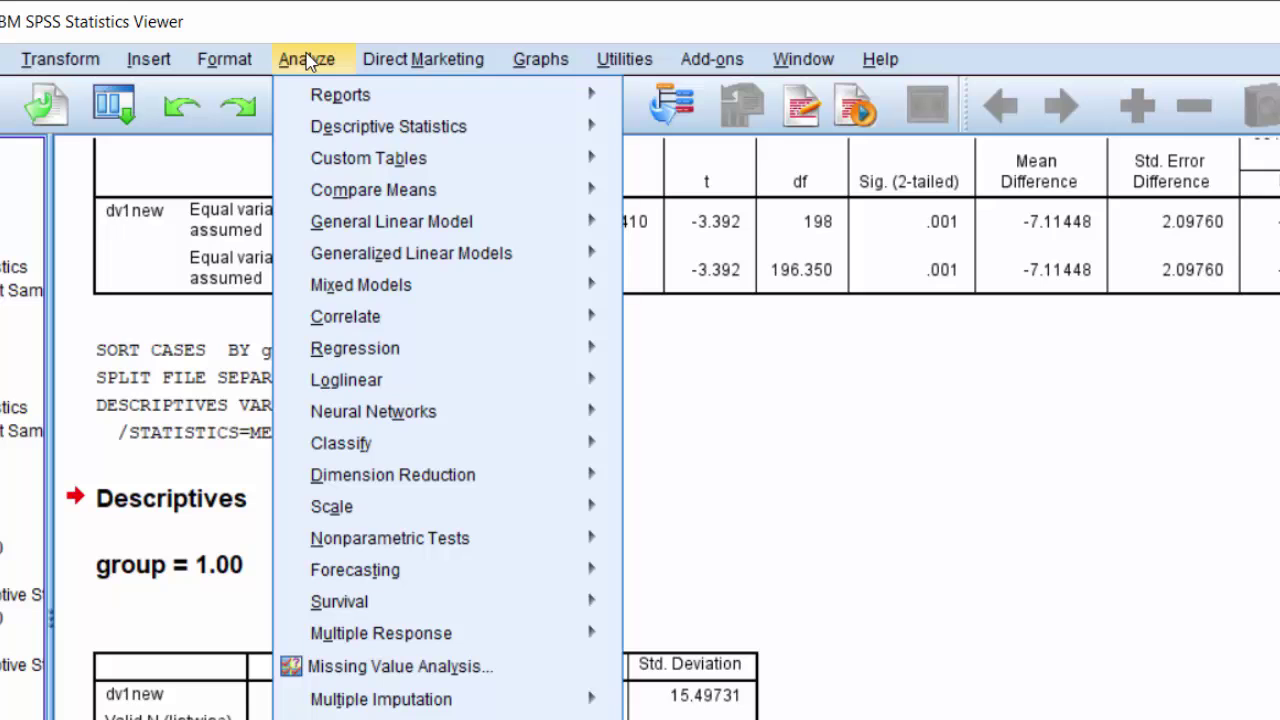
mouse_move(342, 123)
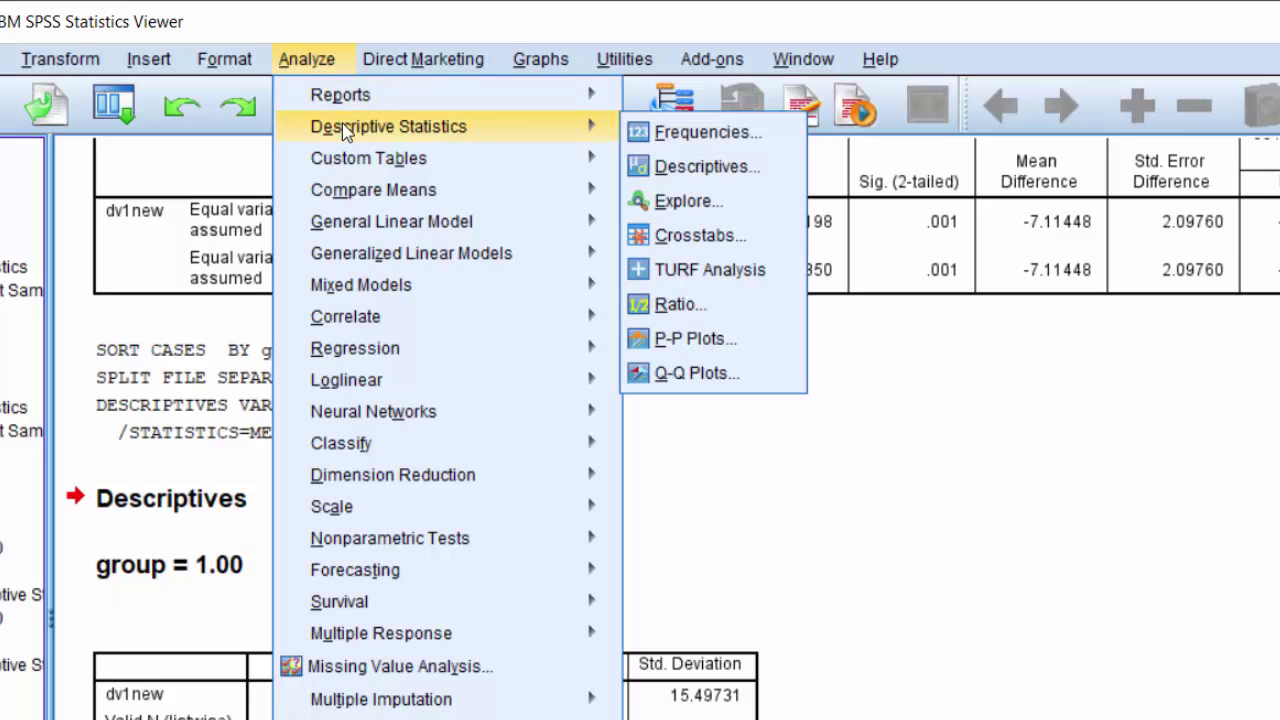
click(668, 168)
click(840, 482)
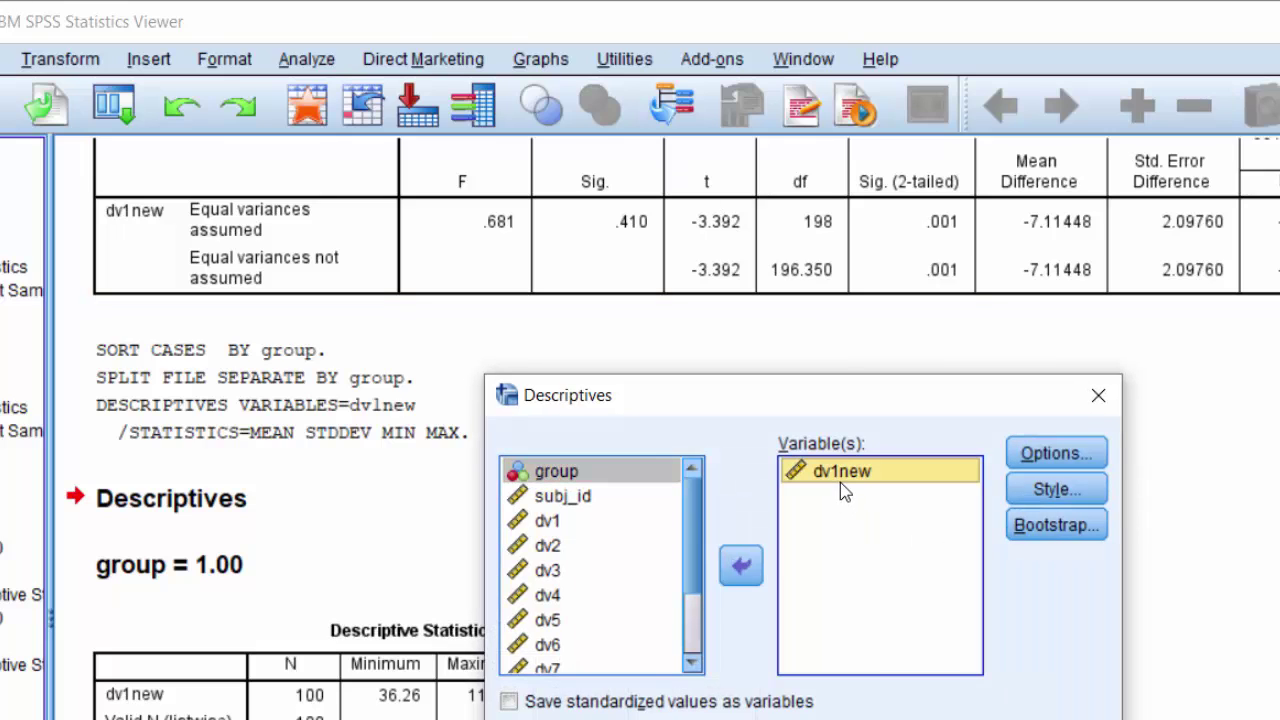
click(741, 565)
scroll(600, 600, down, 1)
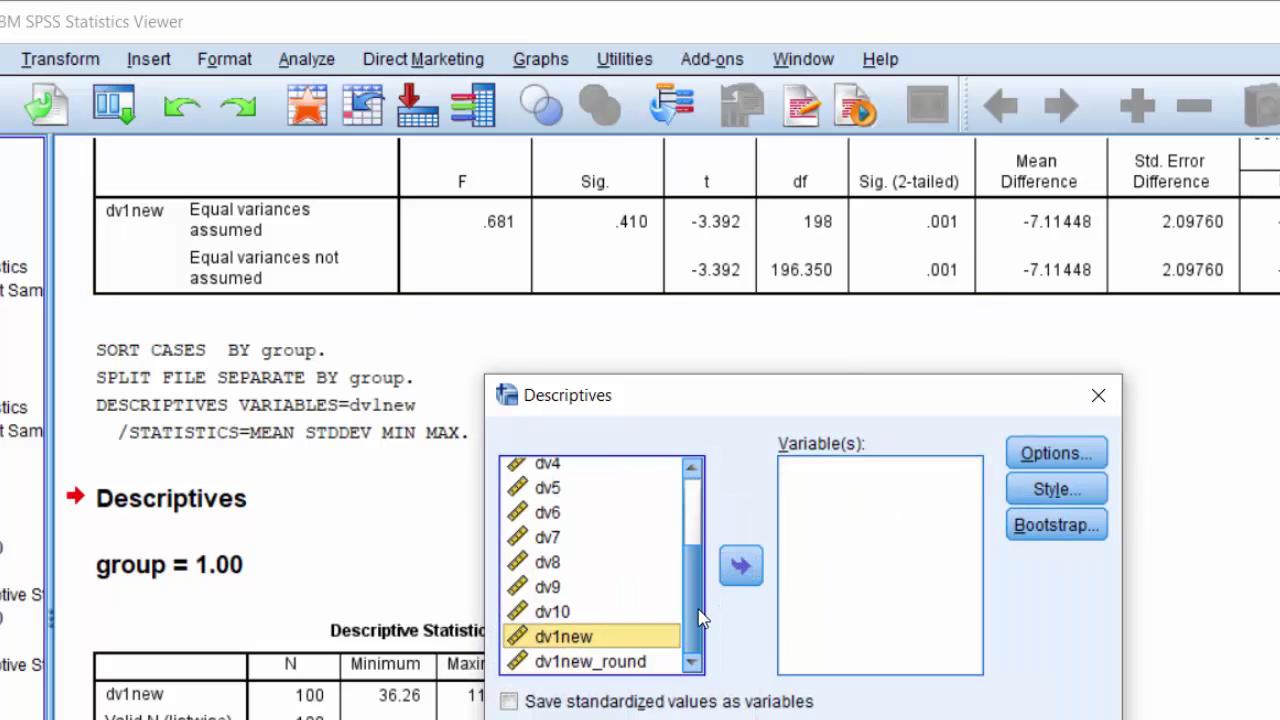
click(591, 663)
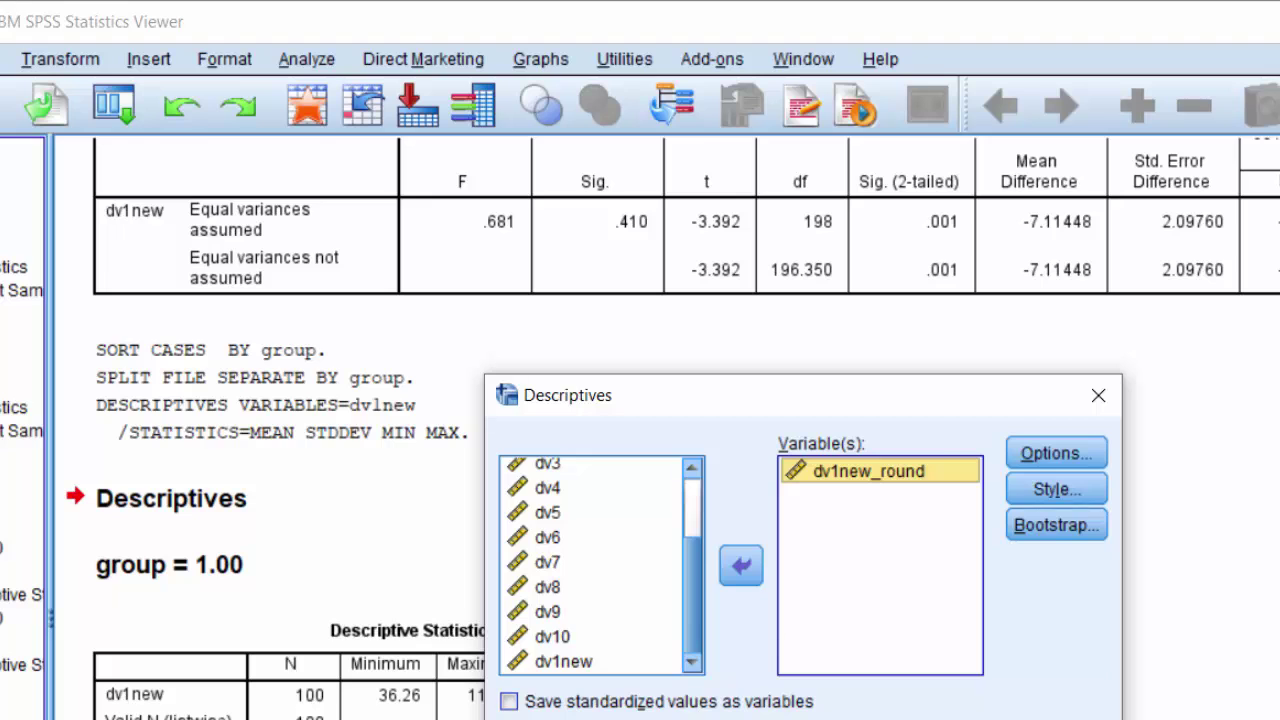
key(Return)
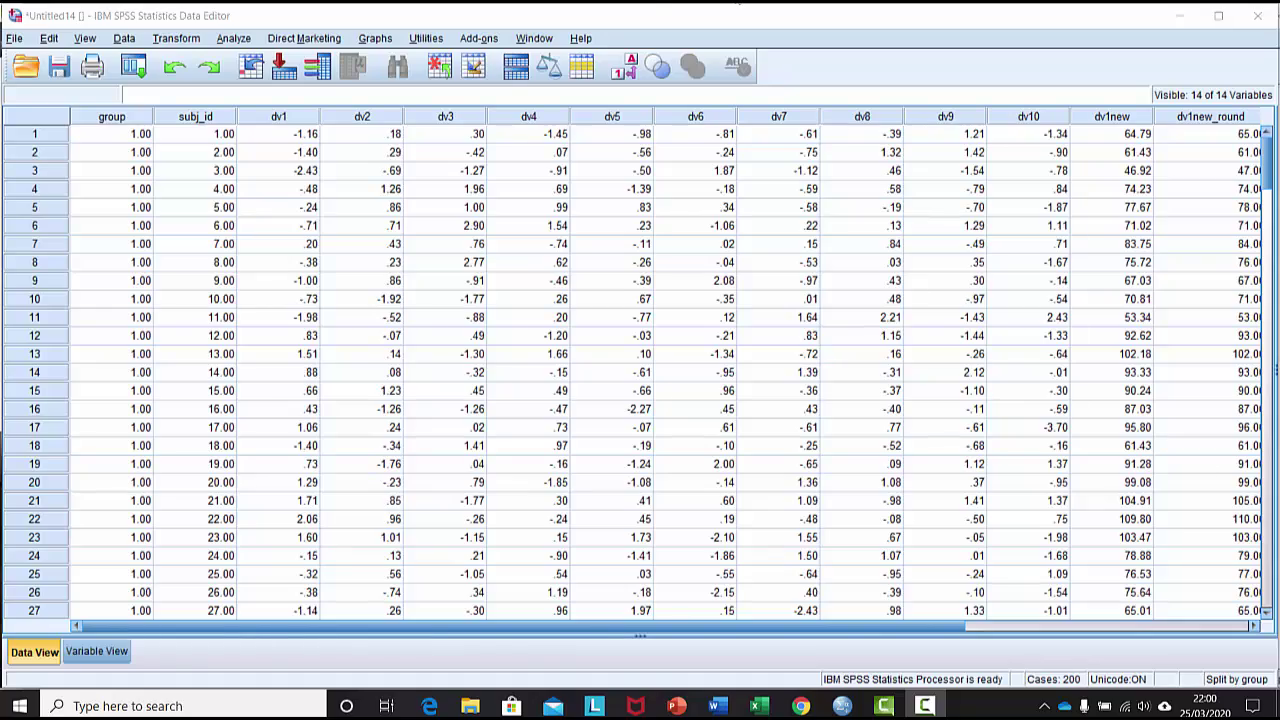
Step: Cap dv1new_round by computing it as 114 only if dv1new_round > 114, and accept changing the existing variable
click(179, 39)
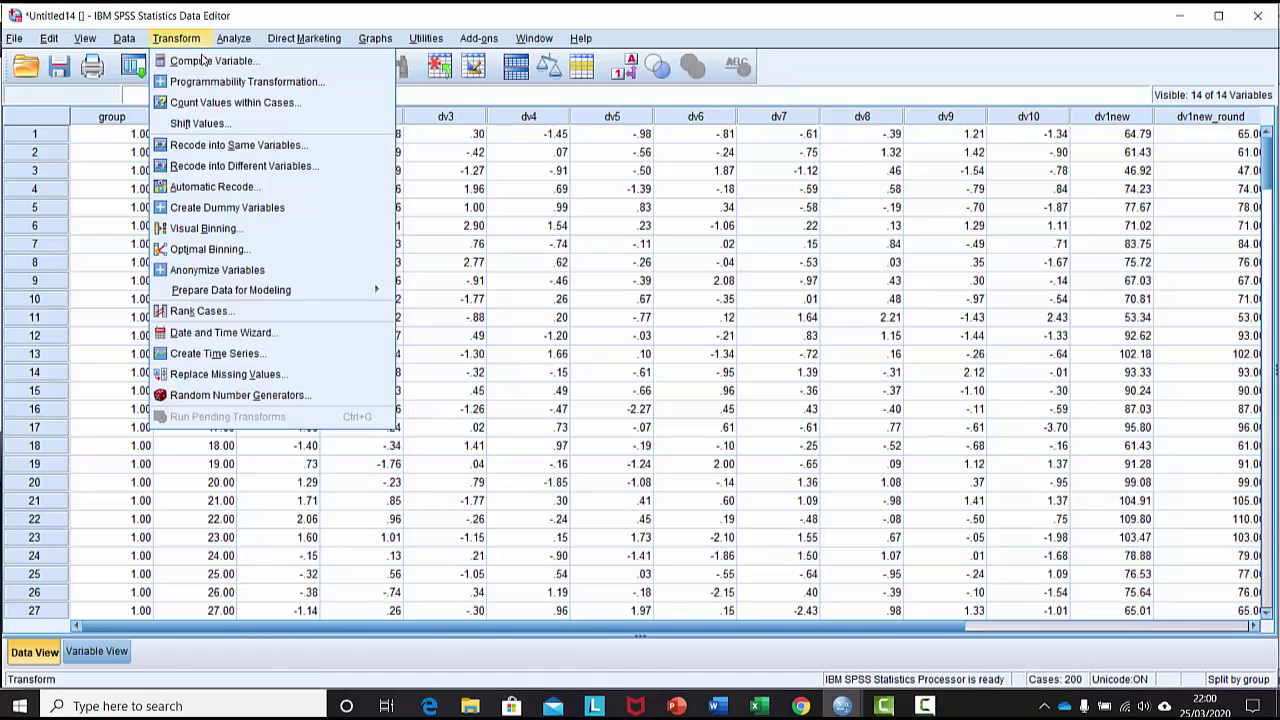
click(228, 54)
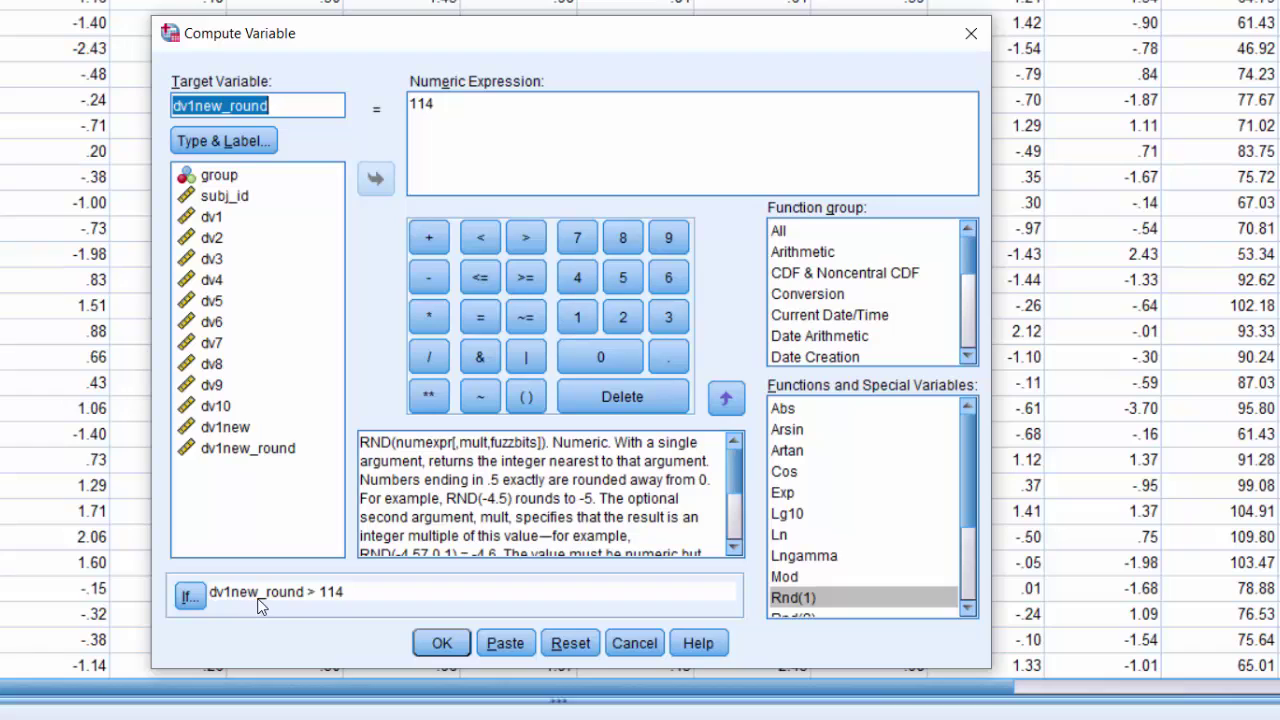
click(445, 646)
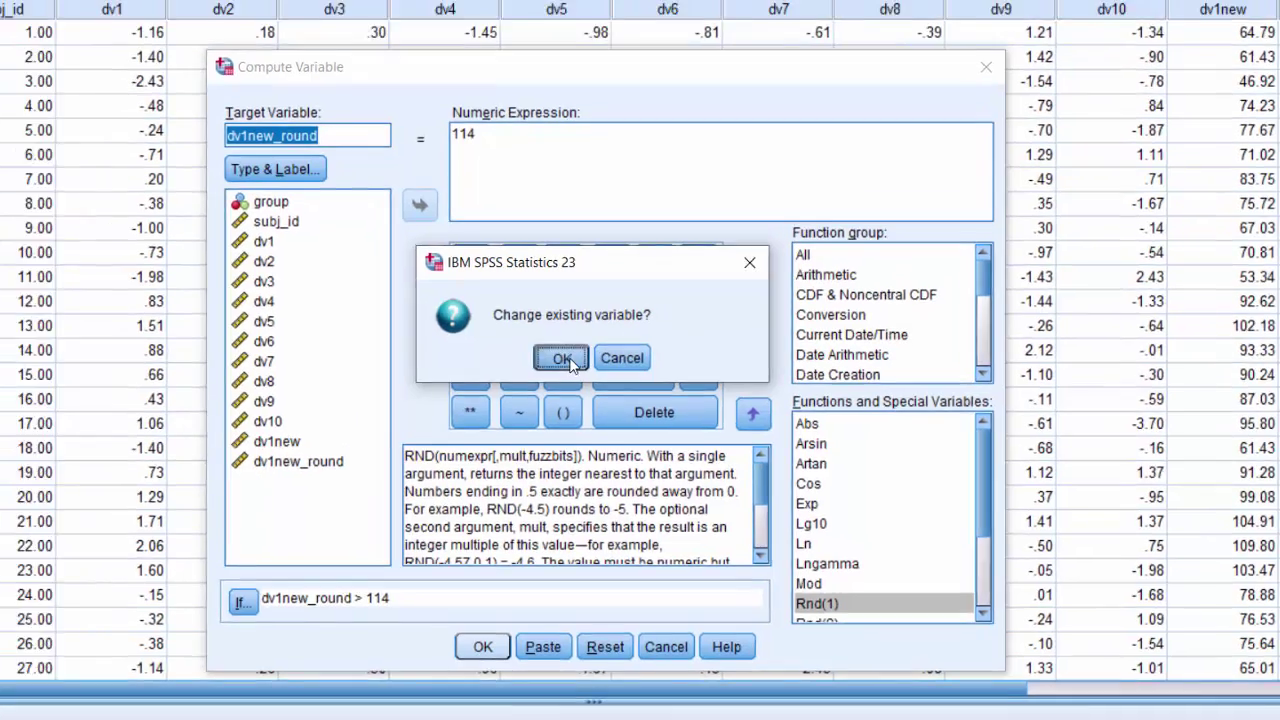
click(524, 340)
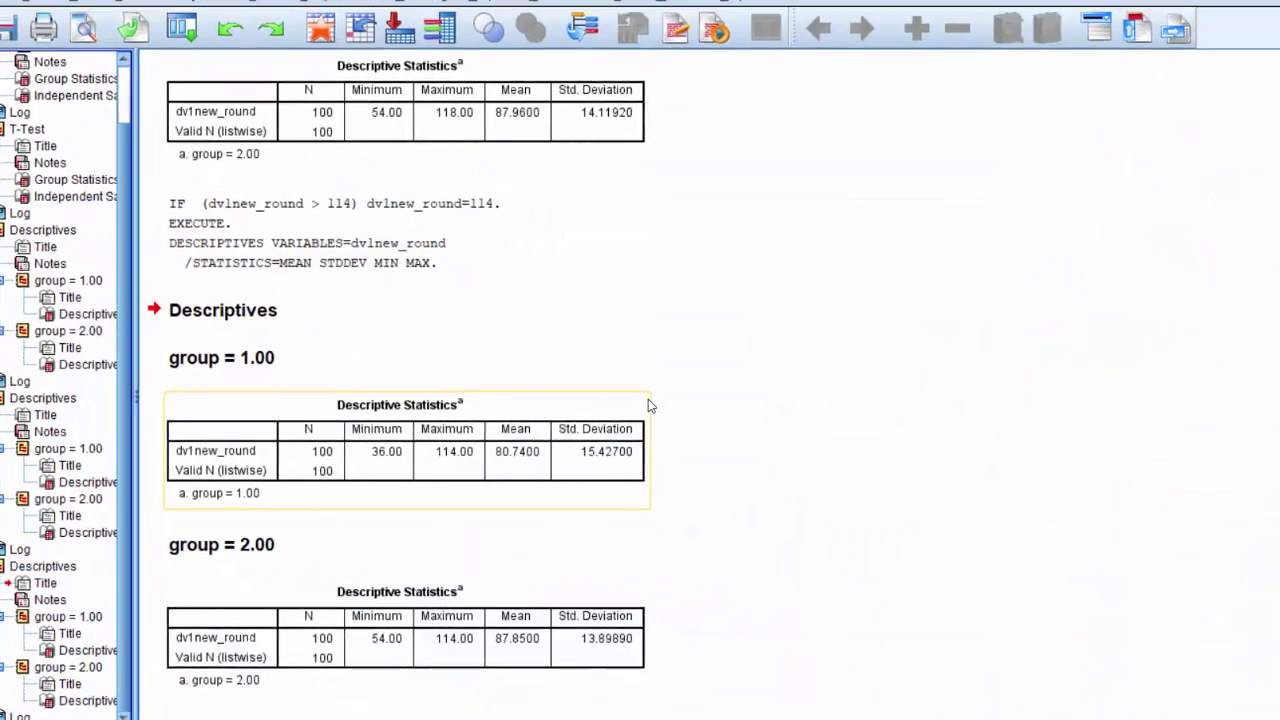
Step: Compare the descriptive statistics of dv1new_round before and after the cap at 114 for both groups
scroll(937, 503, up, 3)
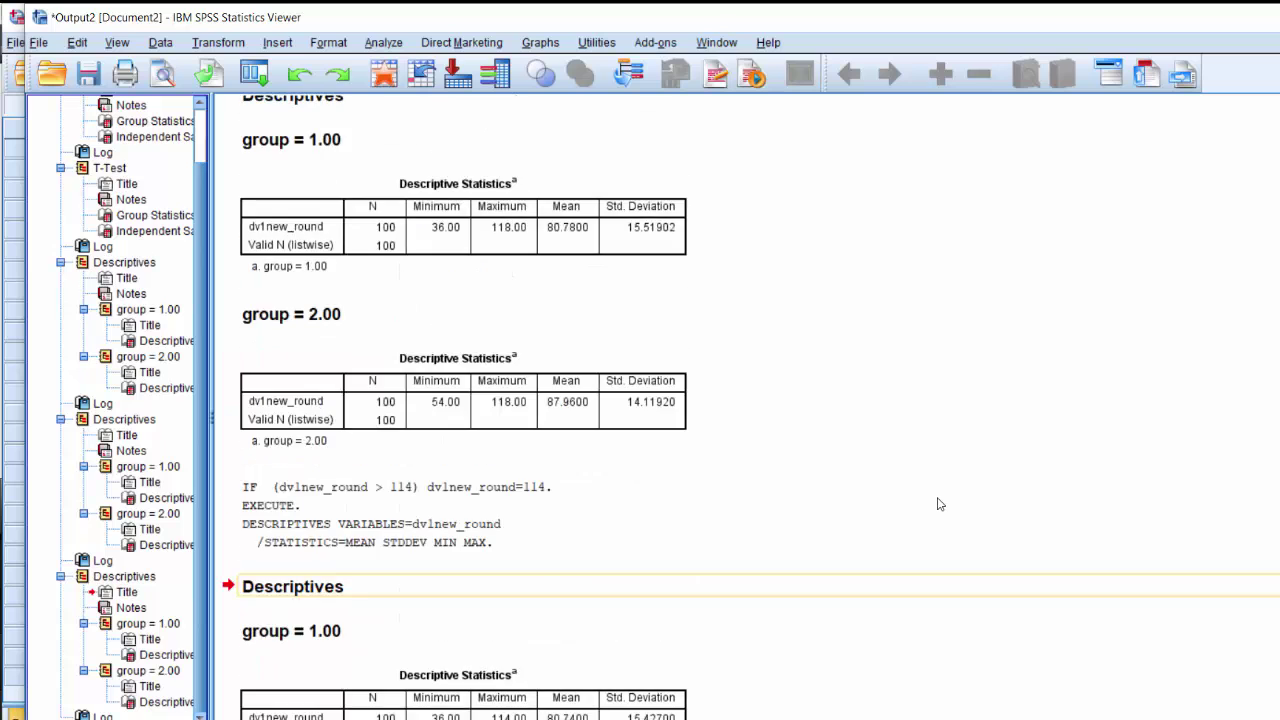
scroll(937, 503, down, 3)
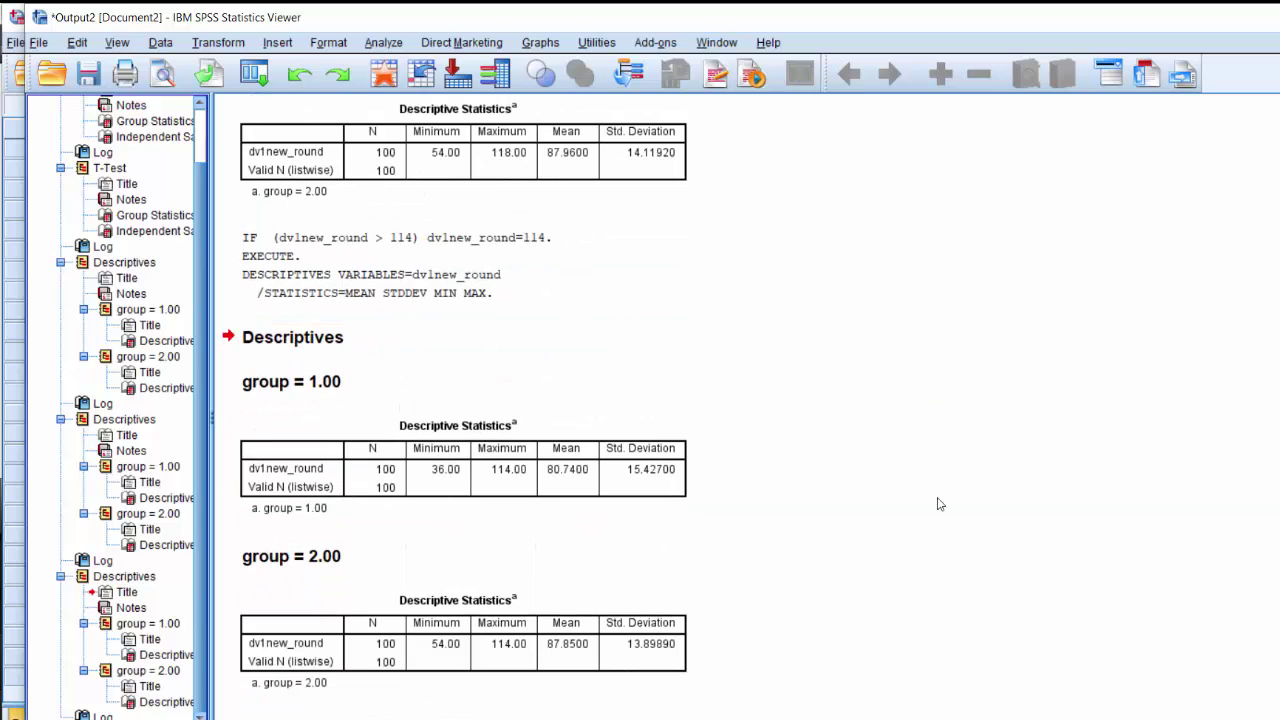
scroll(937, 500, down, 1)
scroll(937, 500, up, 1)
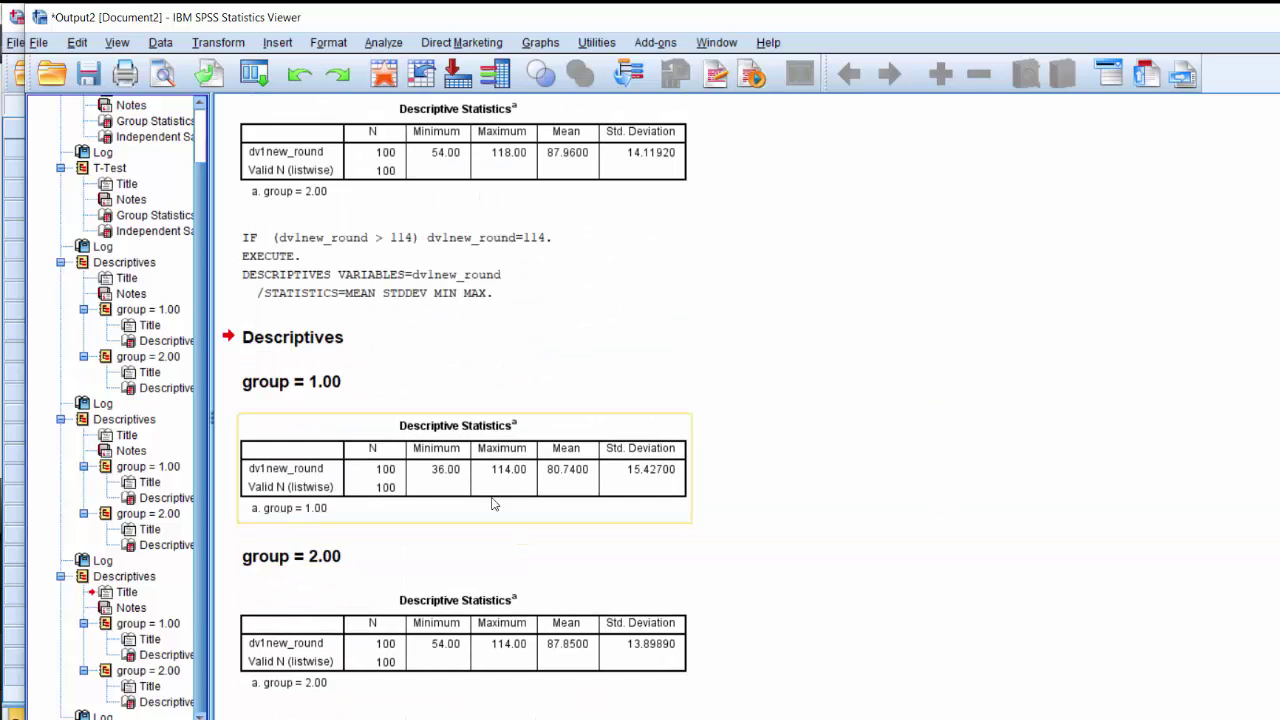